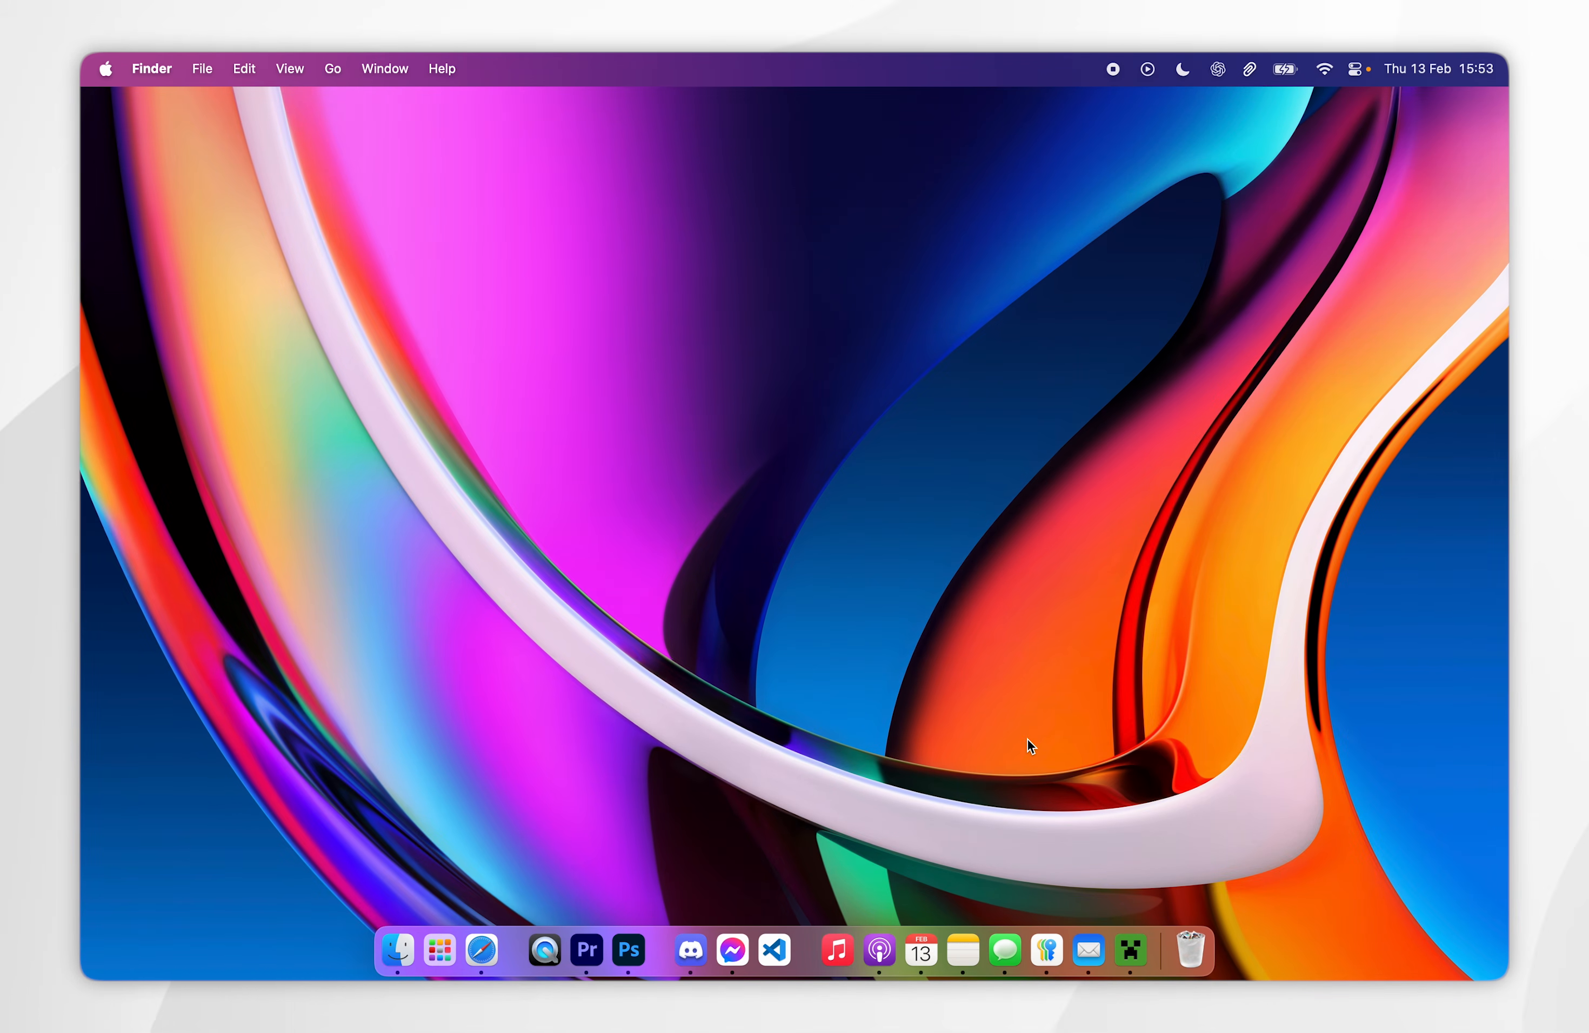
- Launch Minecraft: Java Edition with the latest release 1.21.4 from Minecraft Launcher, and quit the game from its title screen
click(1130, 950)
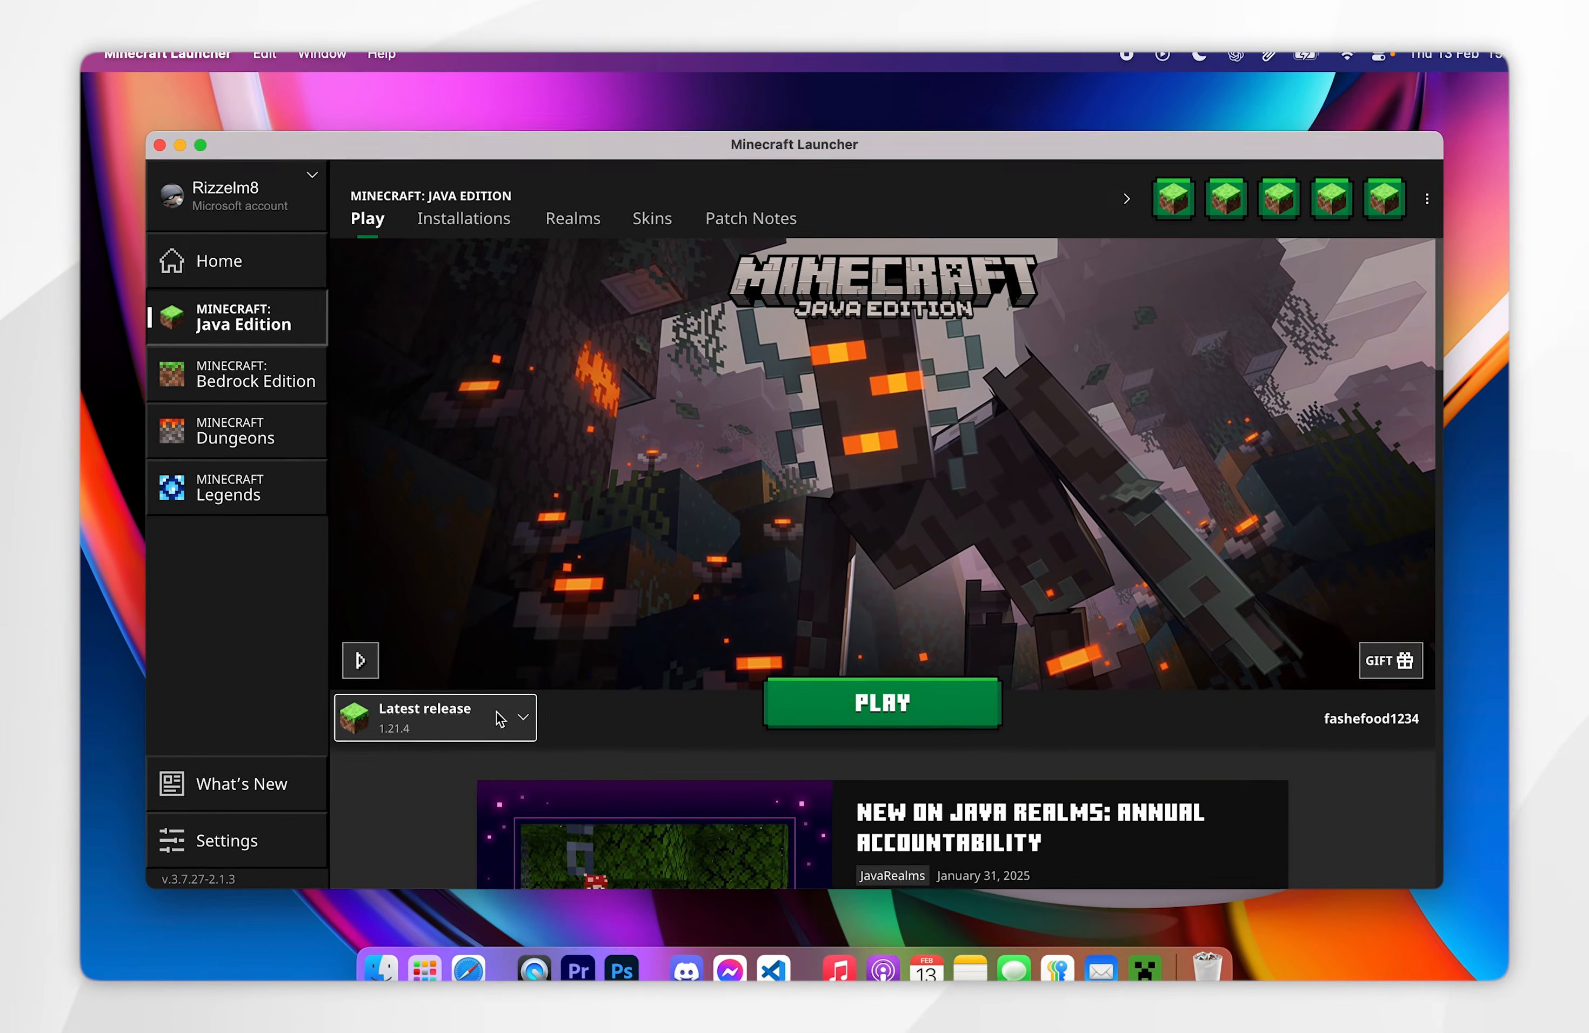
click(456, 705)
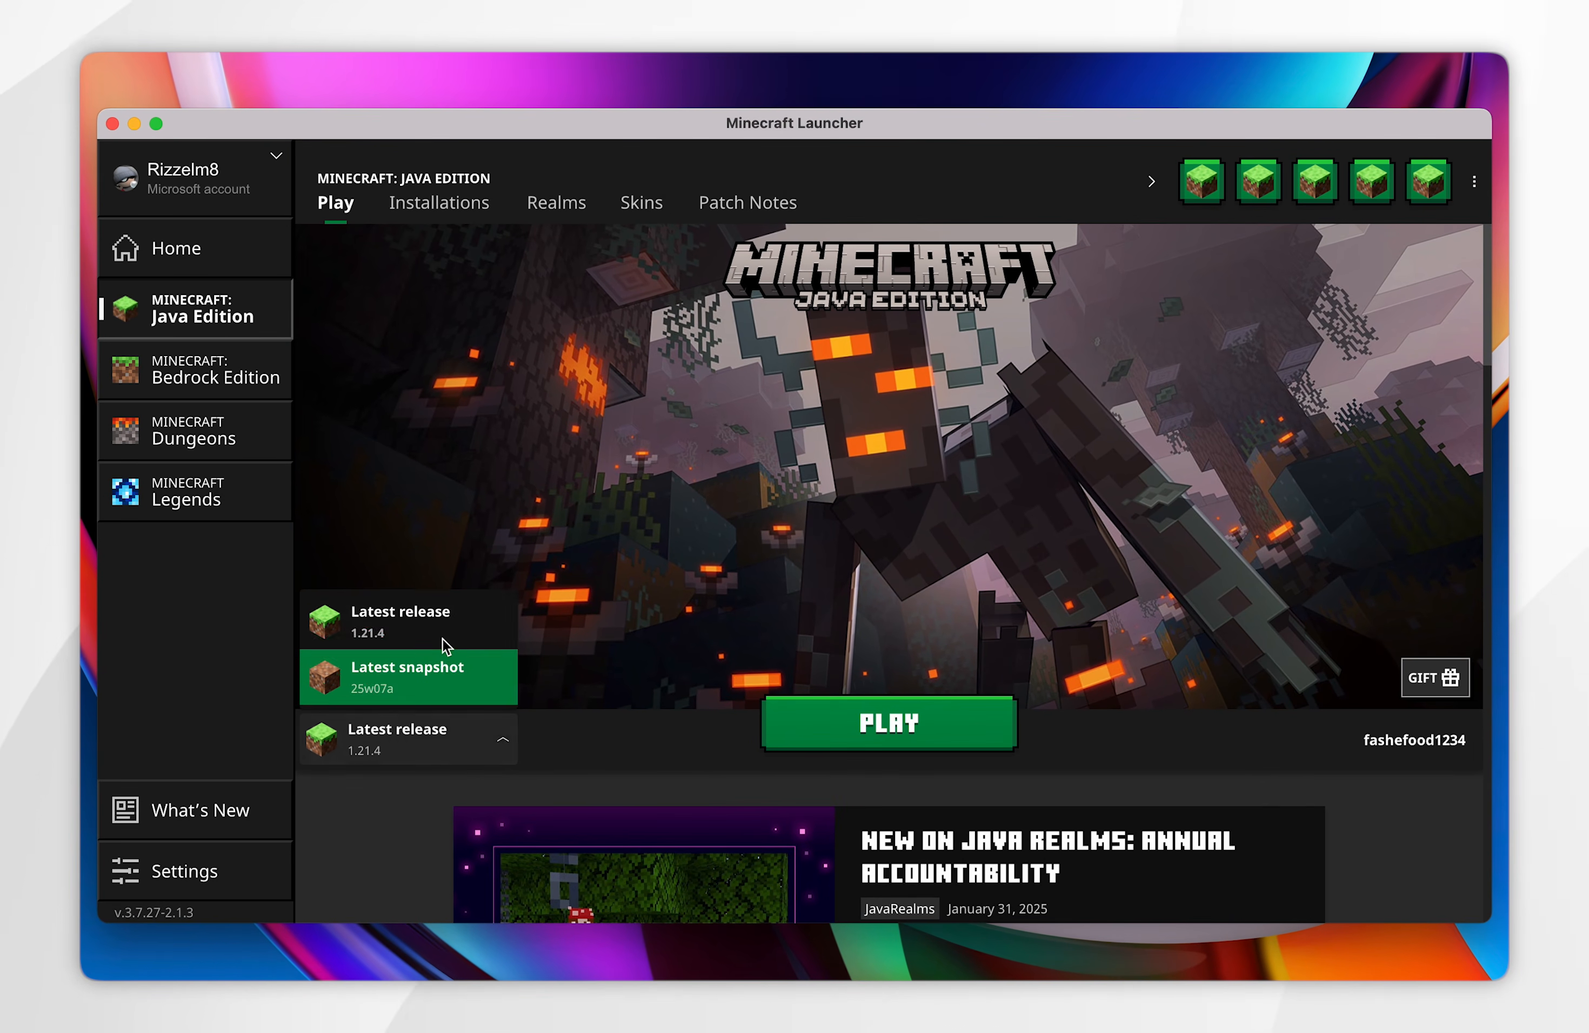
click(400, 634)
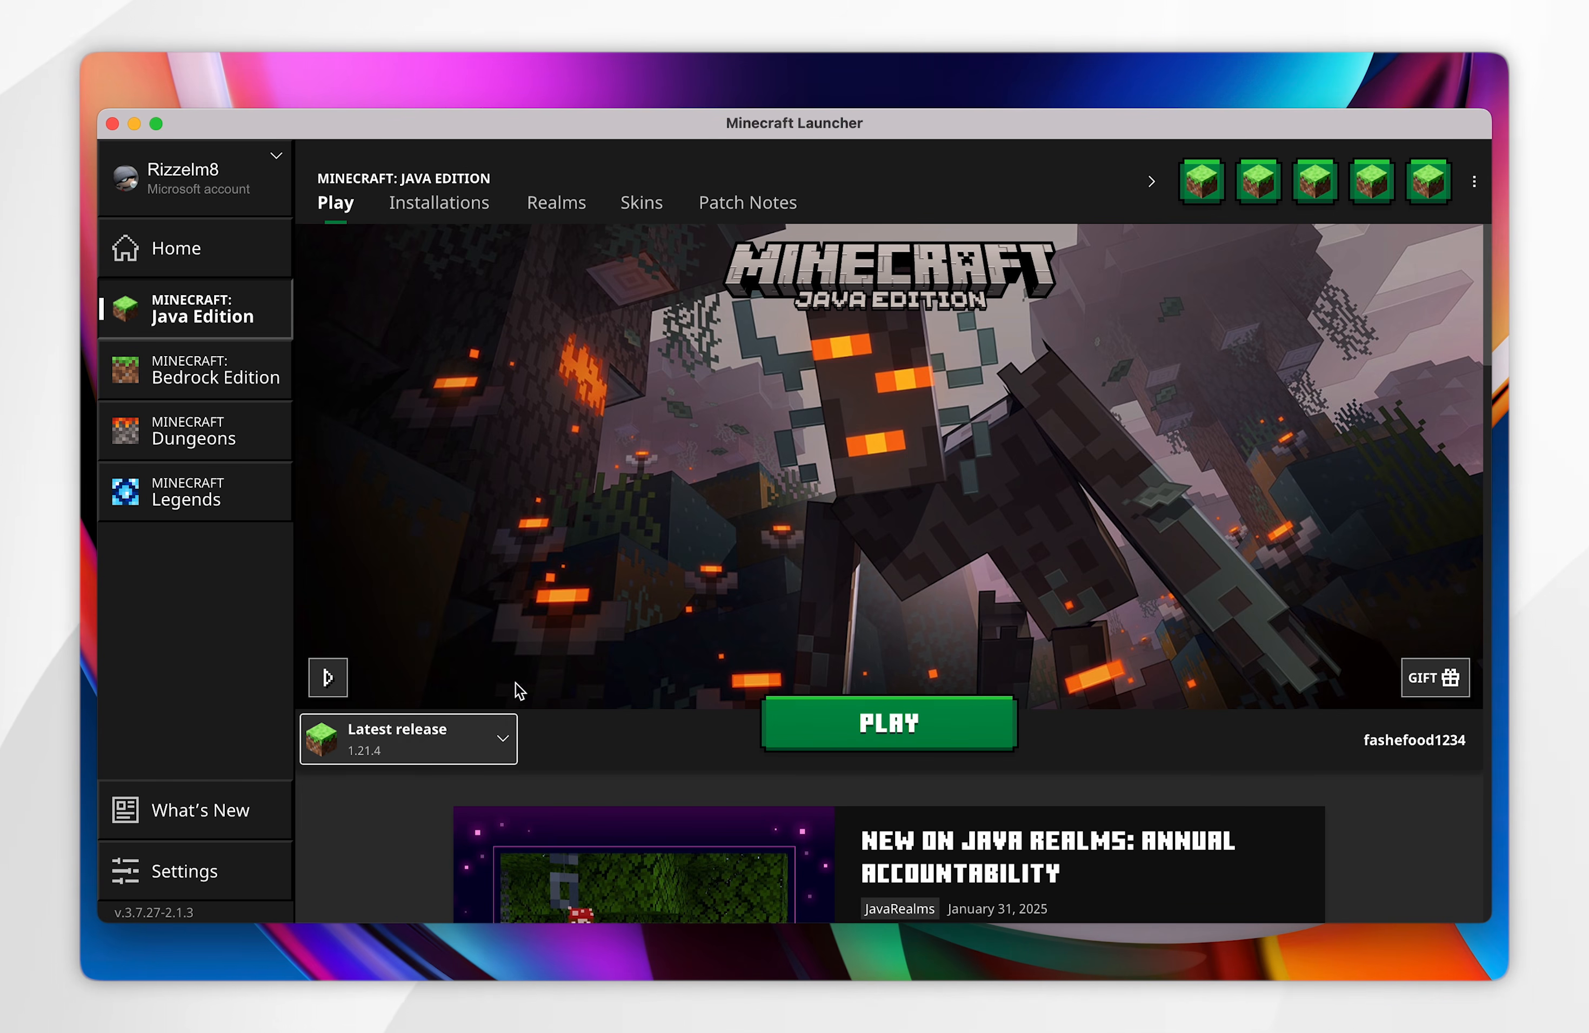
click(842, 731)
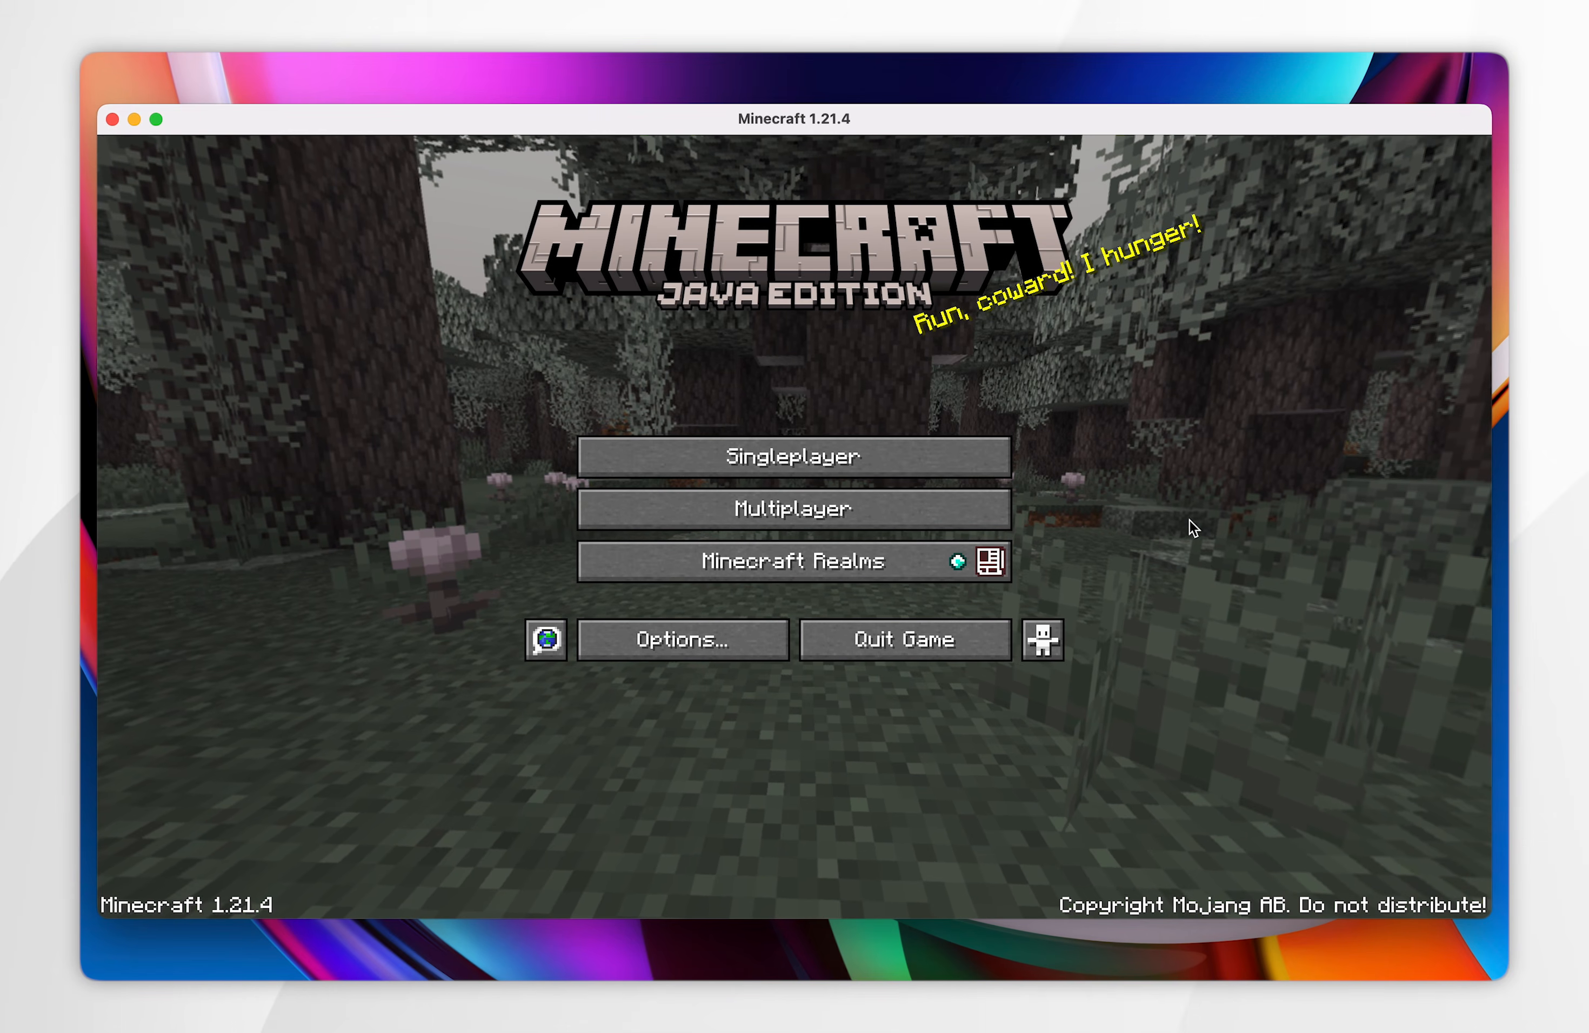
click(903, 637)
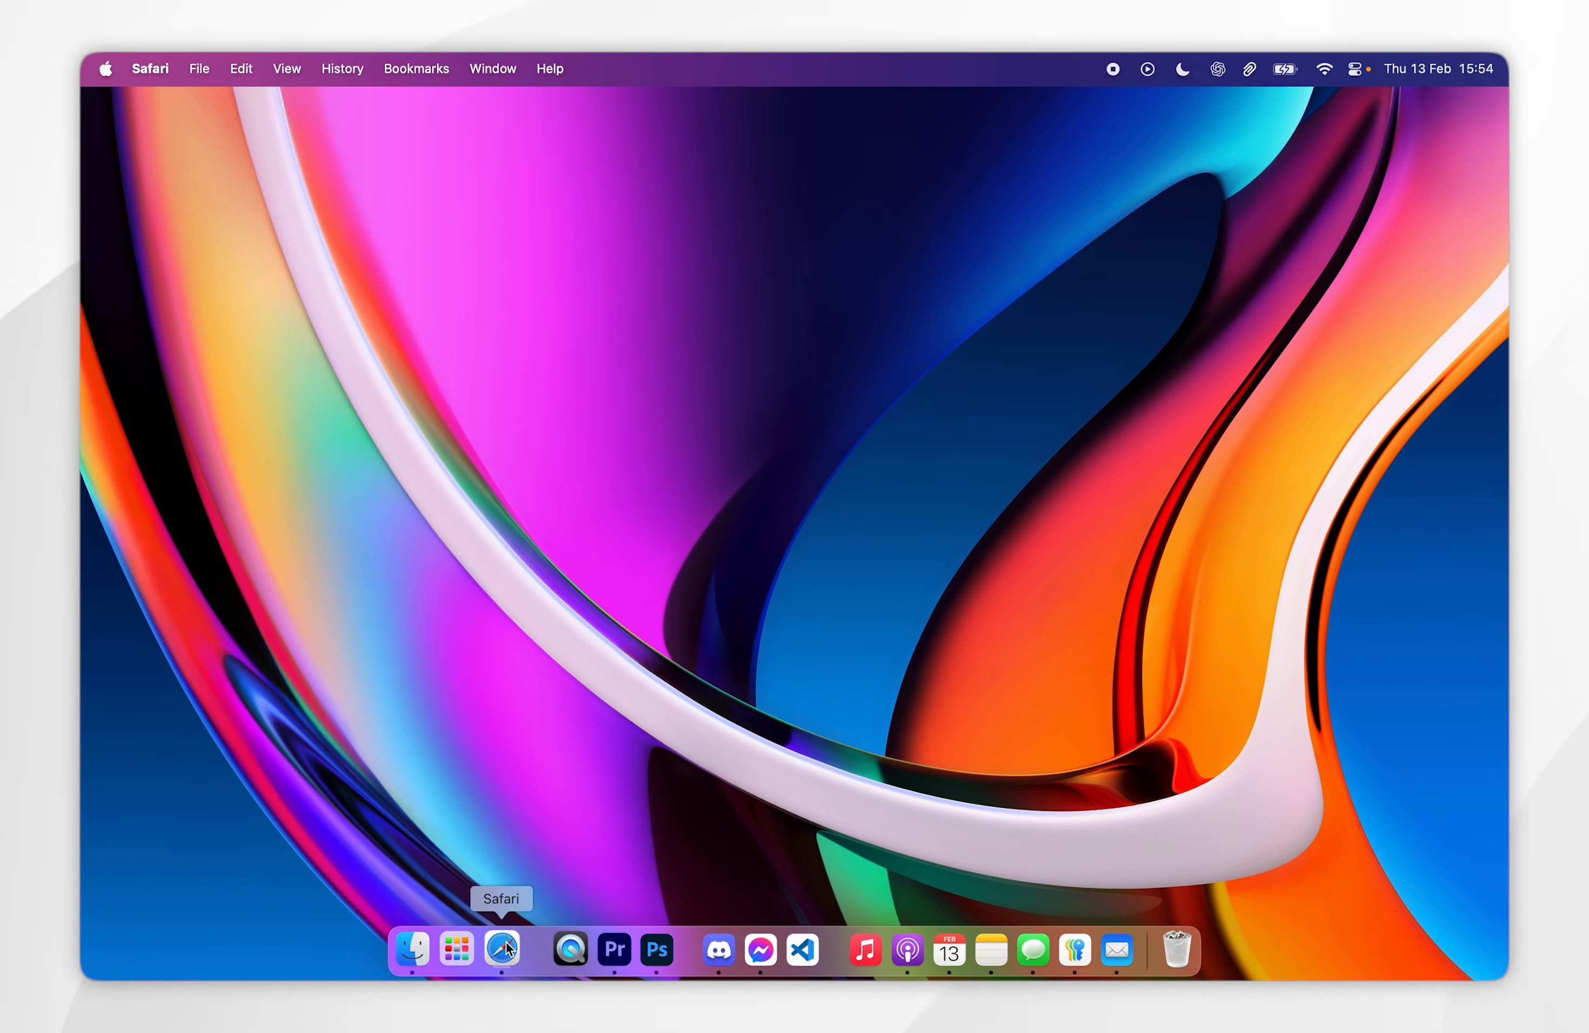
- Switch to Safari and download the universal Fabric installer from fabricmc.net, saving fabric-installer-1.0.1.jar to the Desktop
click(502, 950)
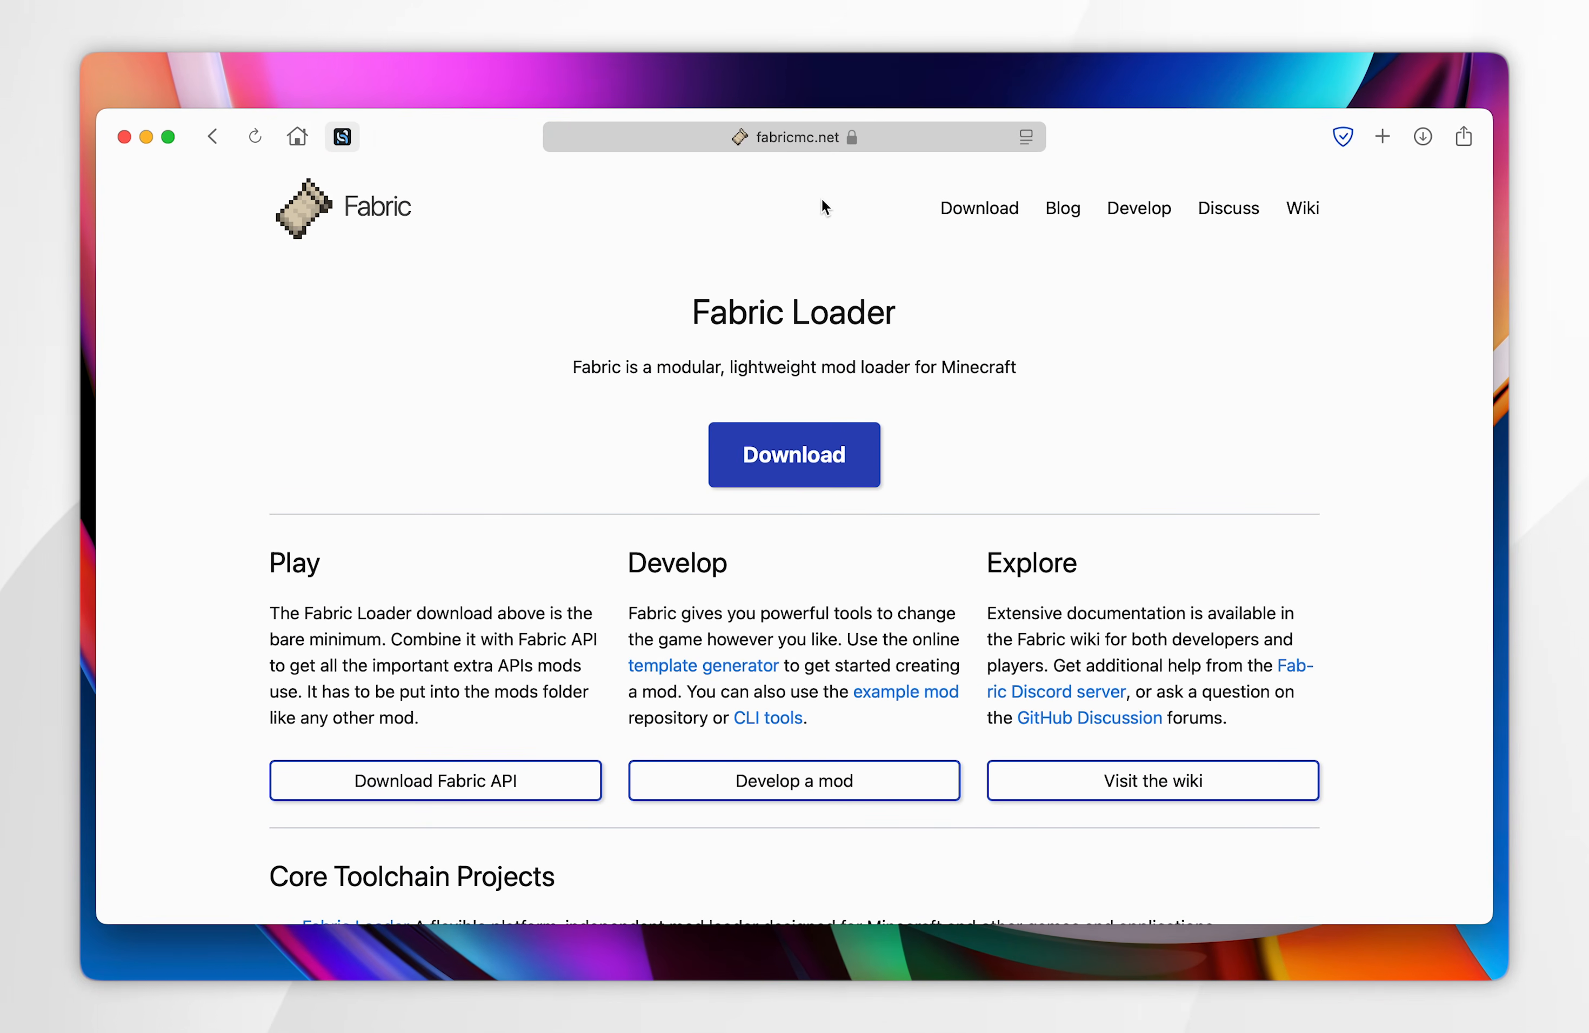
click(804, 456)
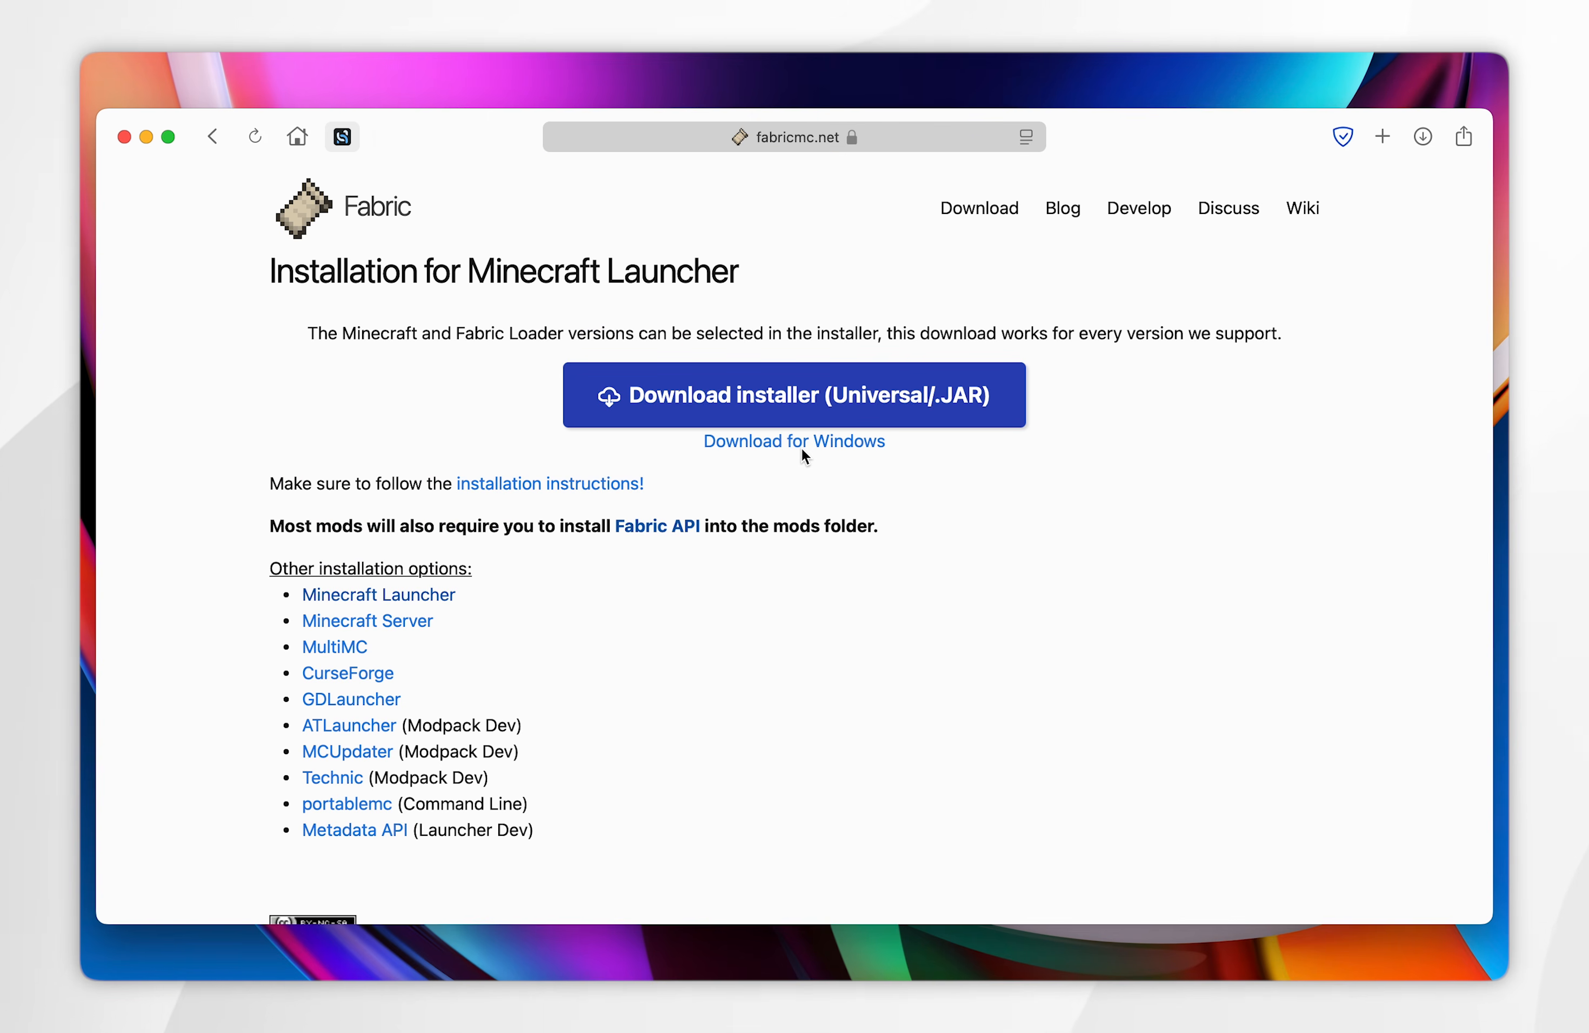
click(723, 401)
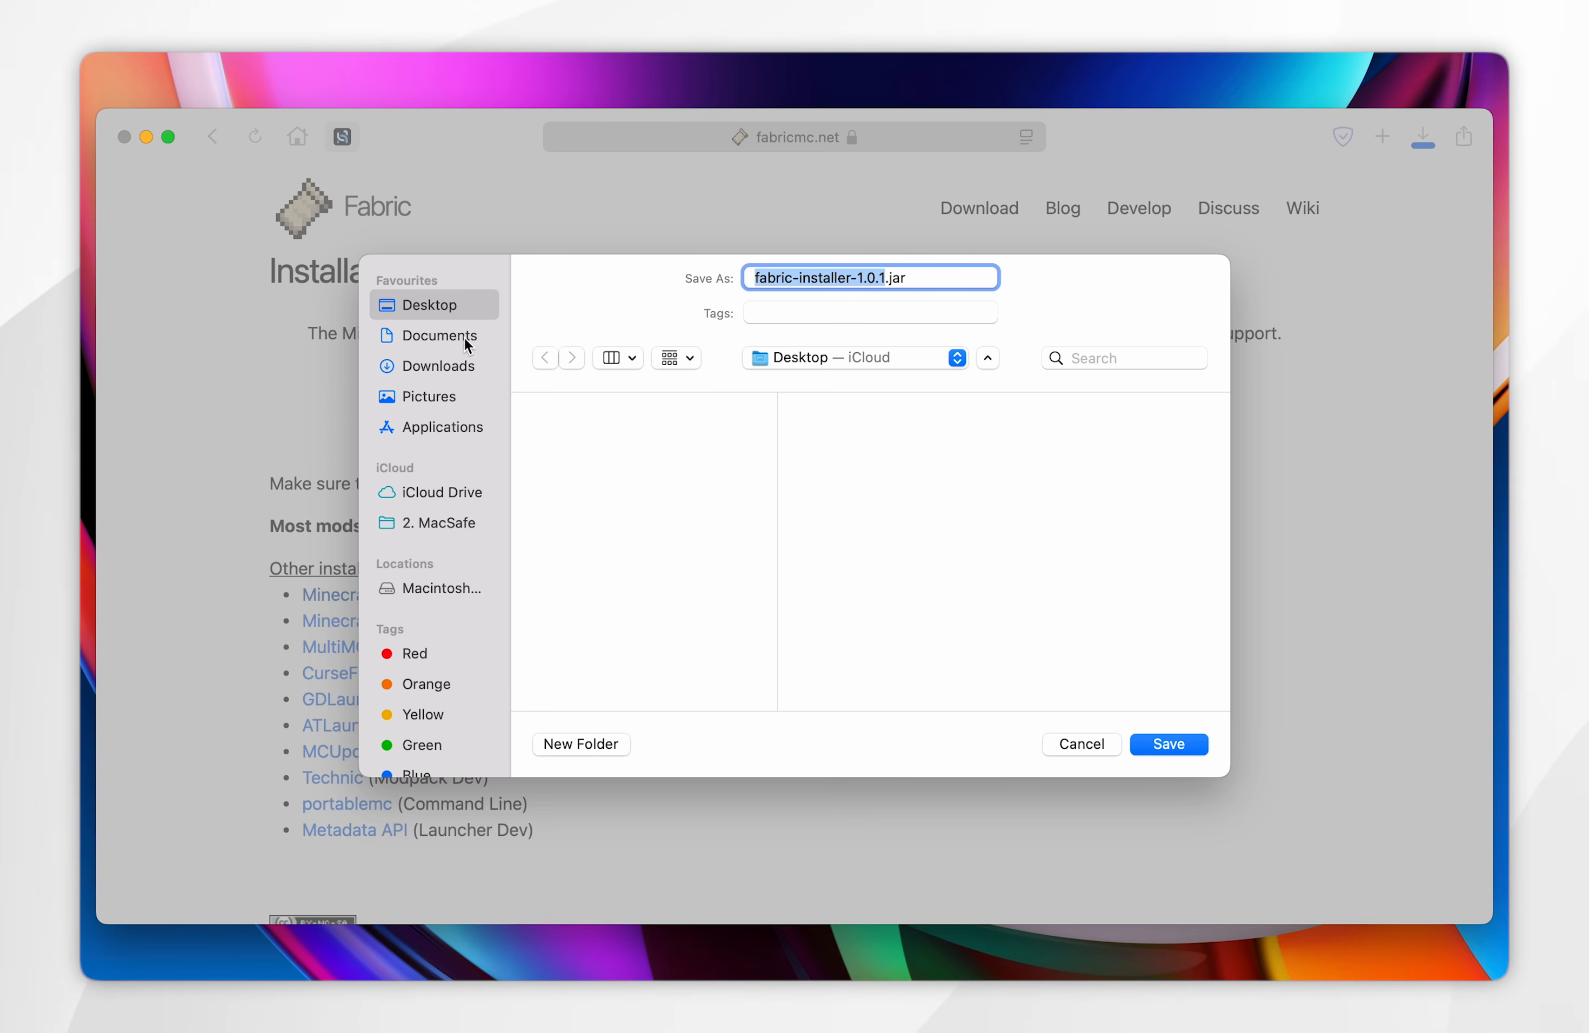
click(1149, 743)
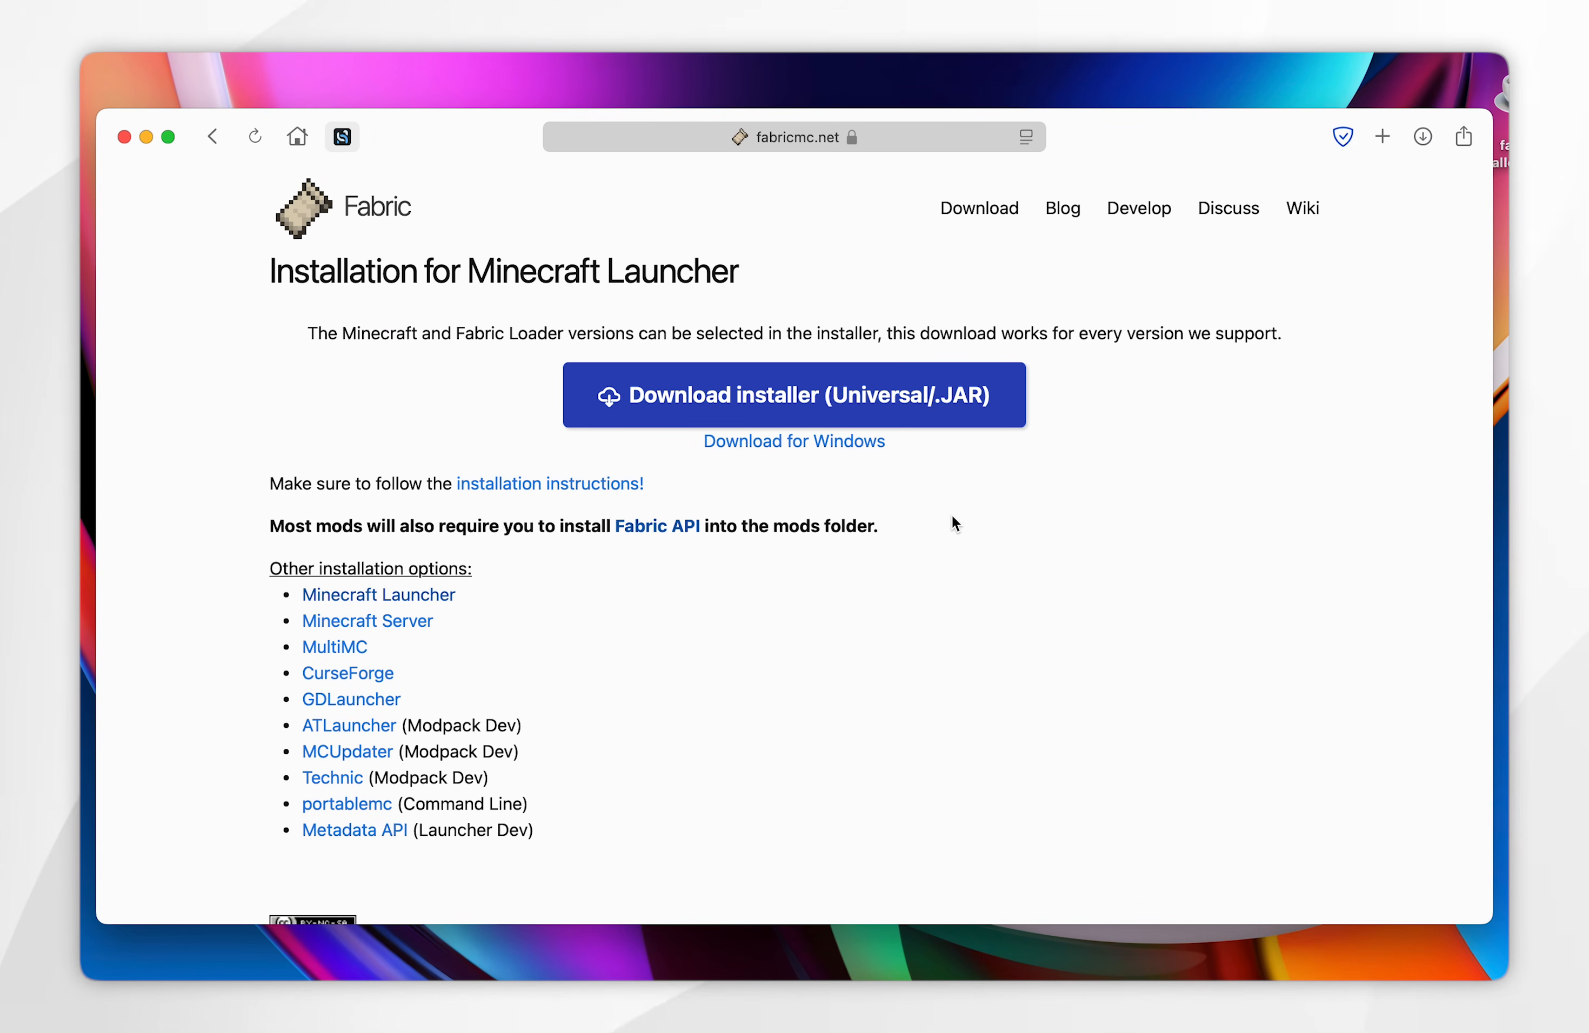
- Download the Fabric API 0.116.1 release for Minecraft 1.21.4 from CurseForge and save the jar to the Desktop
click(661, 527)
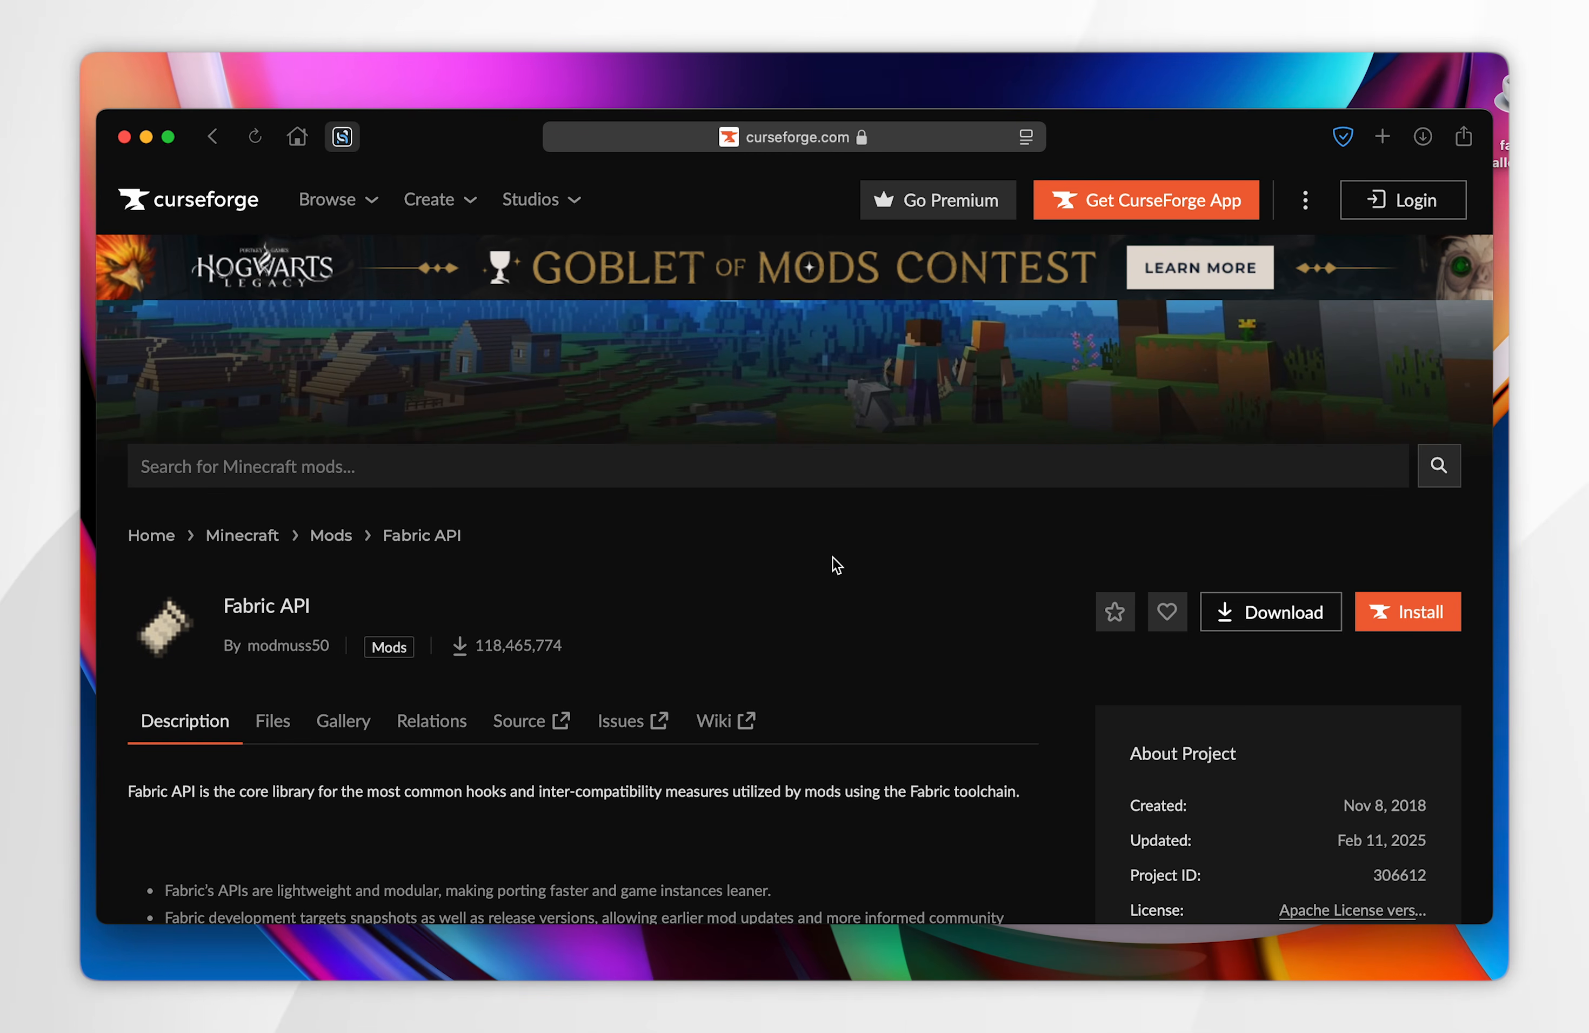
scroll(834, 560, down, 4)
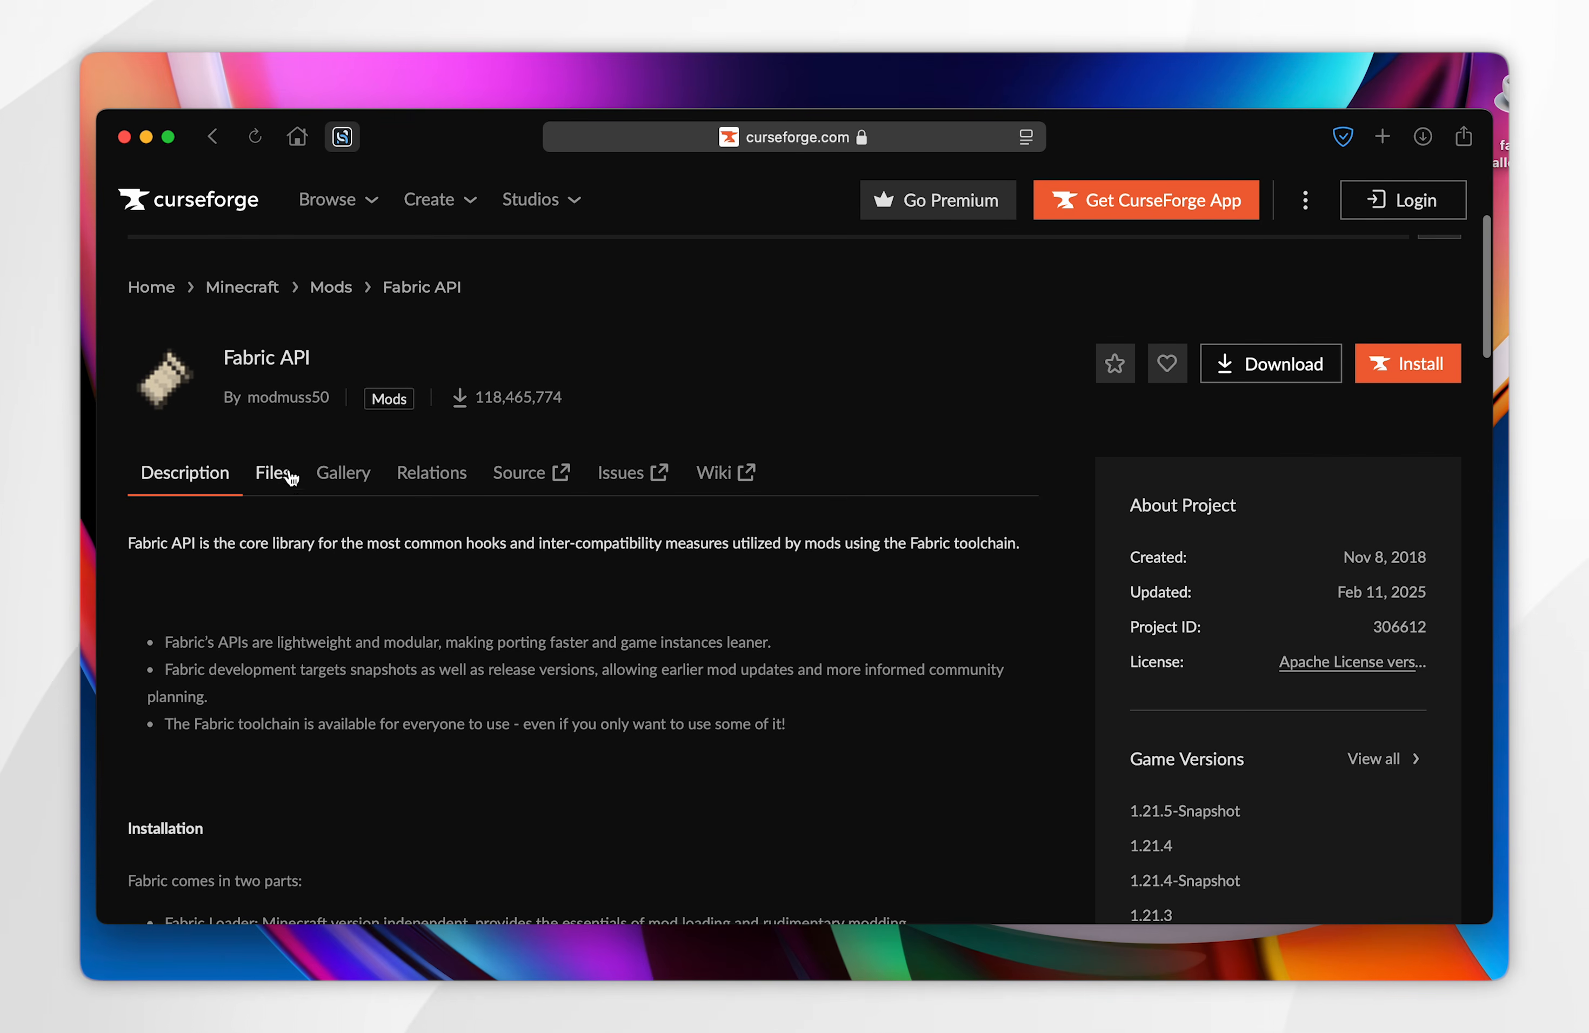
click(272, 472)
scroll(911, 571, down, 10)
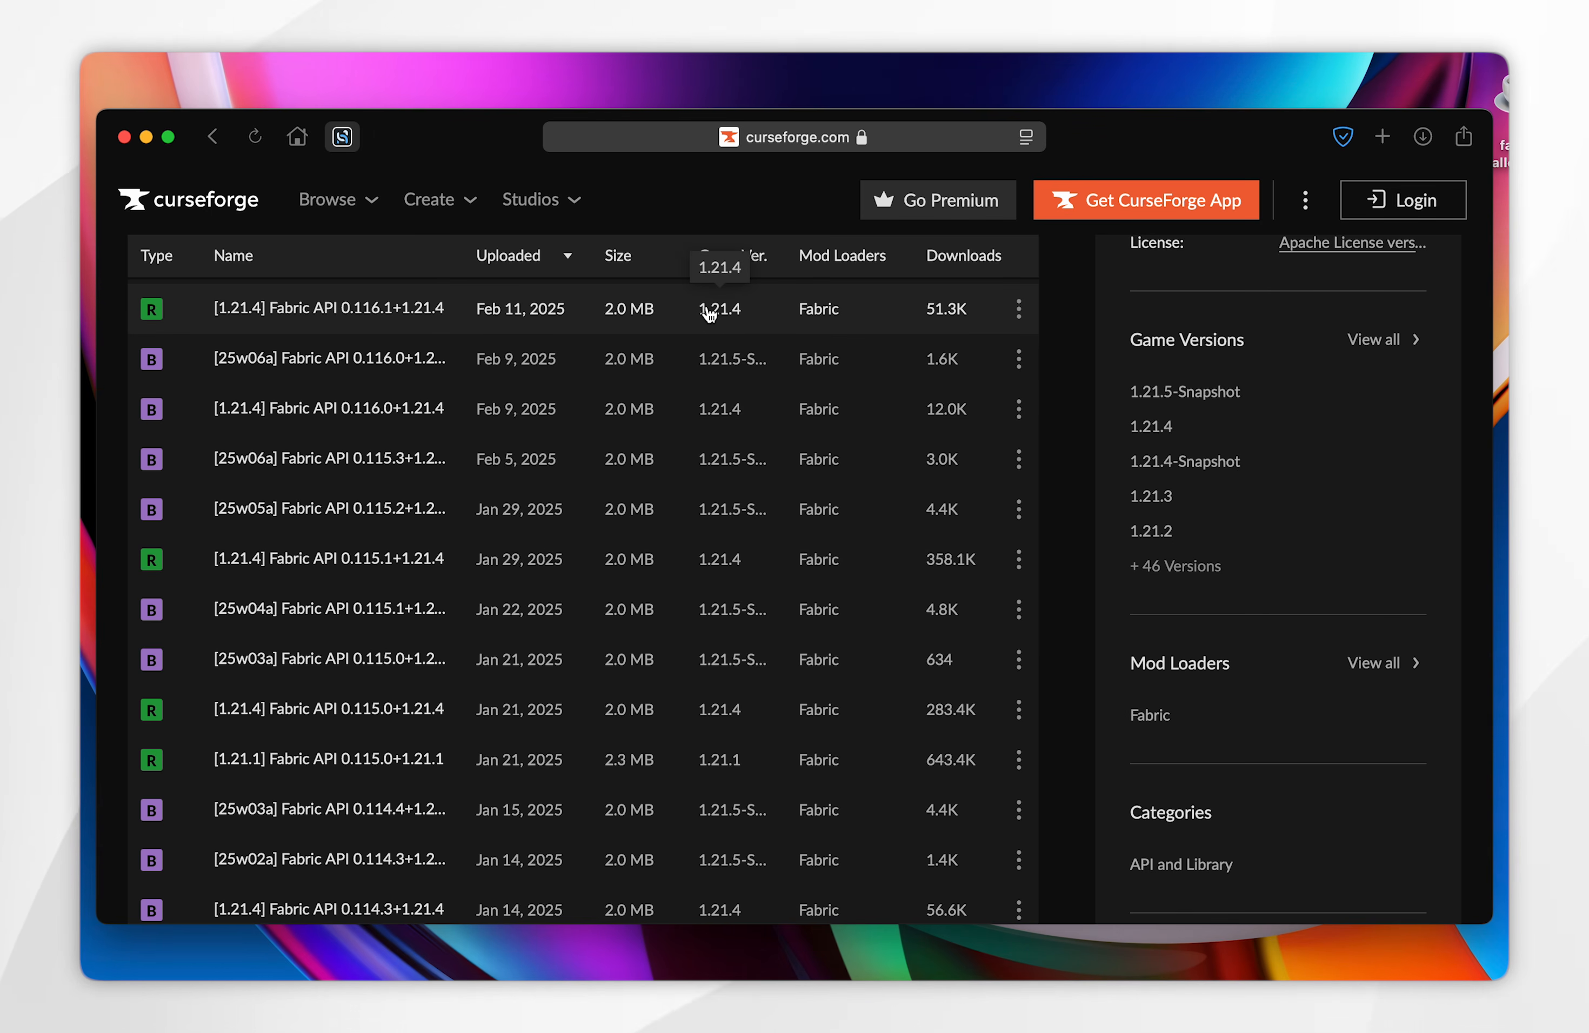
click(344, 313)
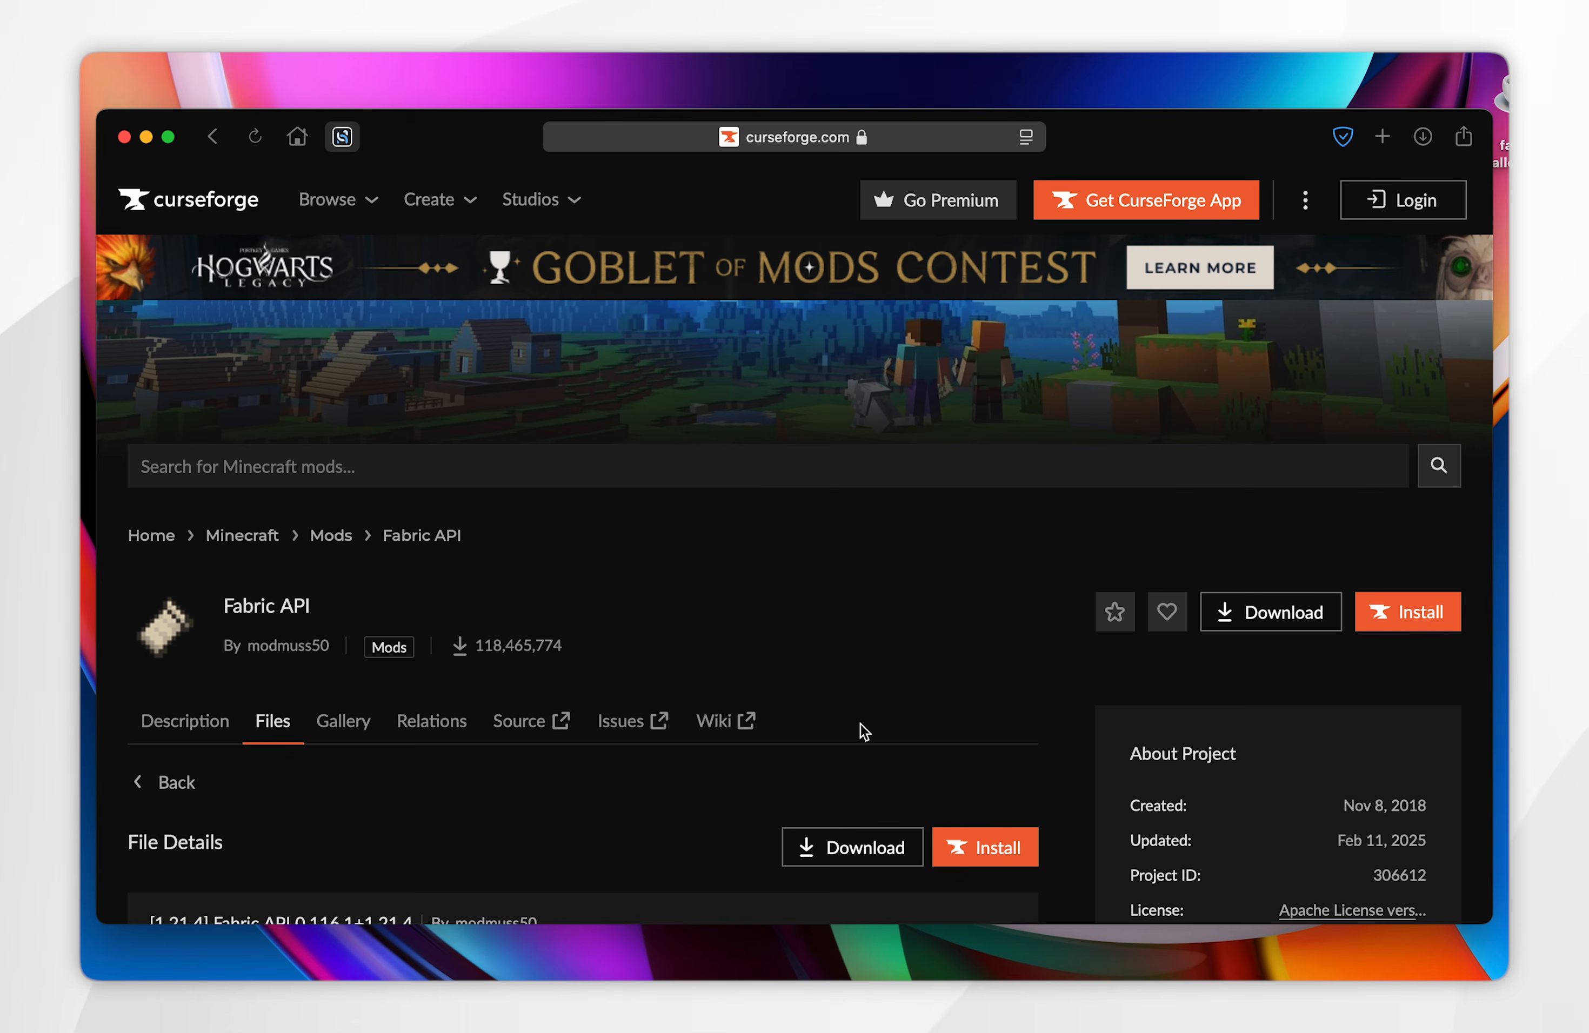
click(861, 853)
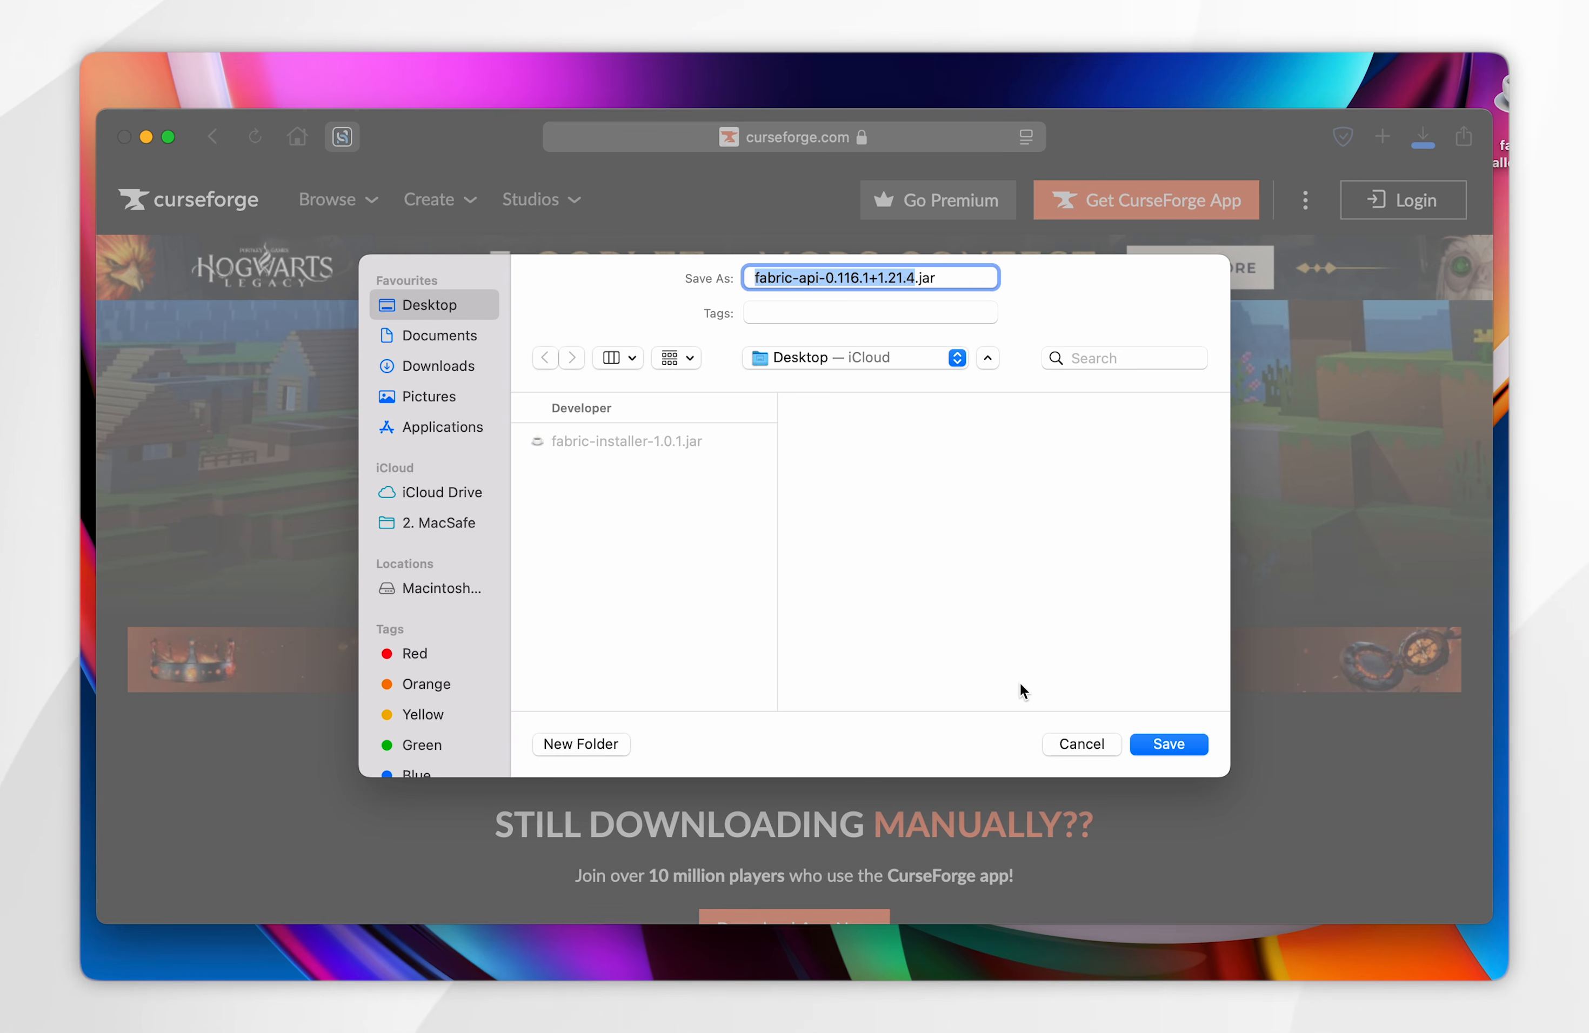
click(1189, 752)
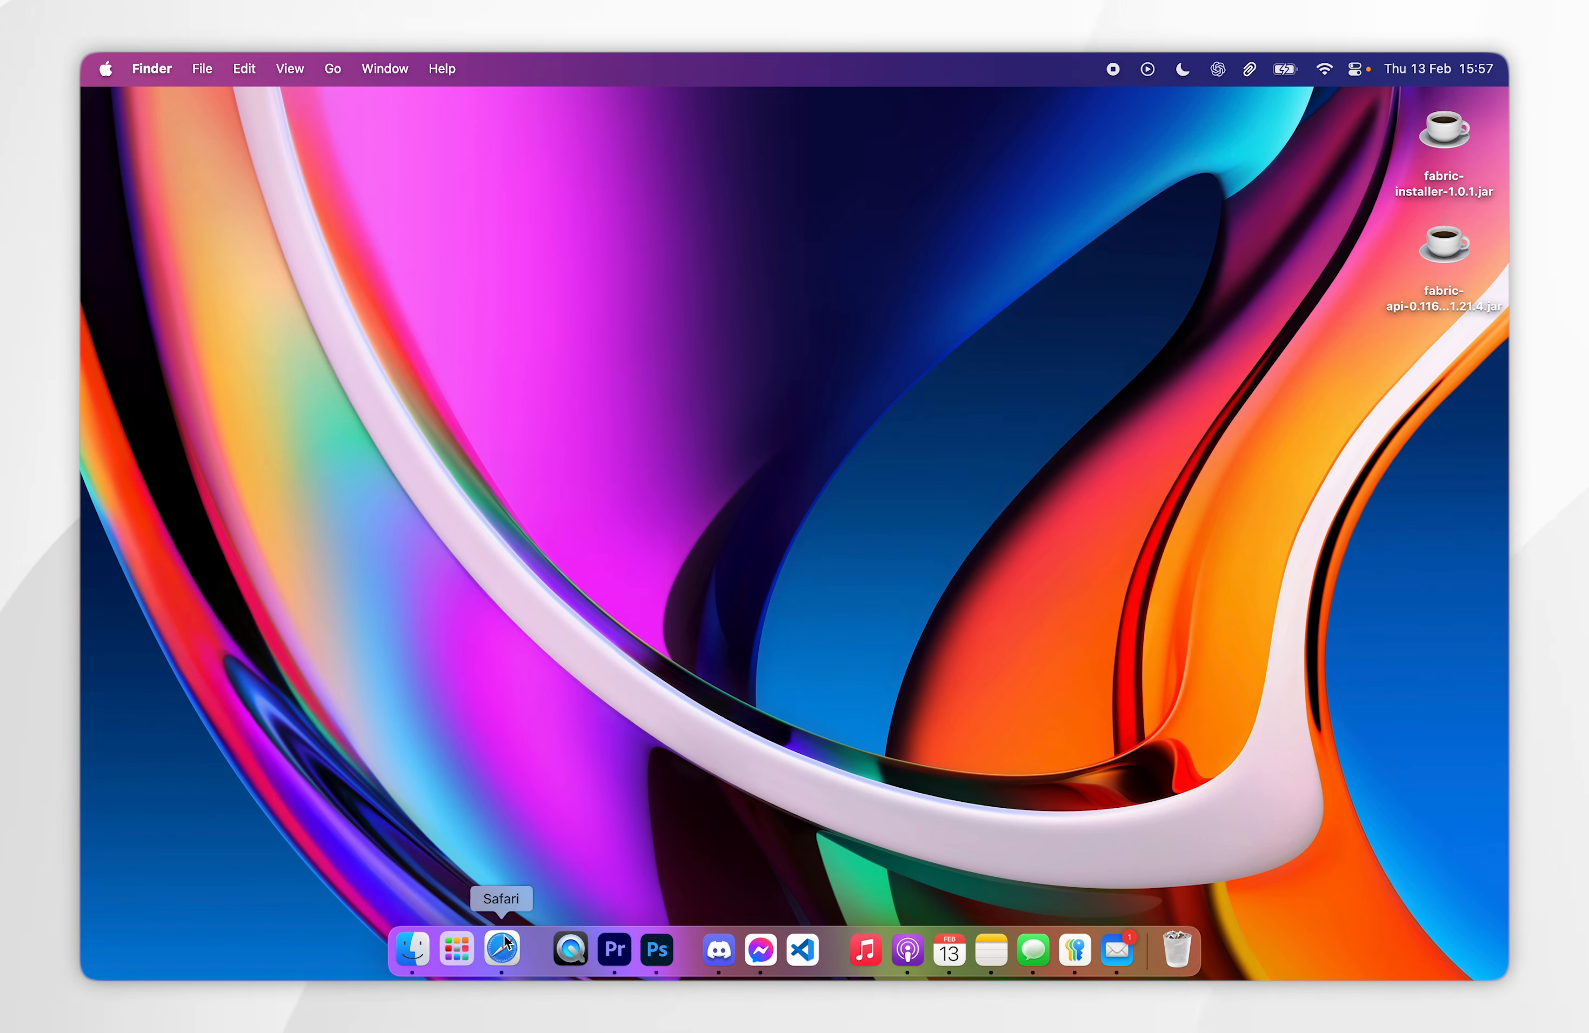
- Return to Safari and browse the list of mods on modrinth.com
click(500, 950)
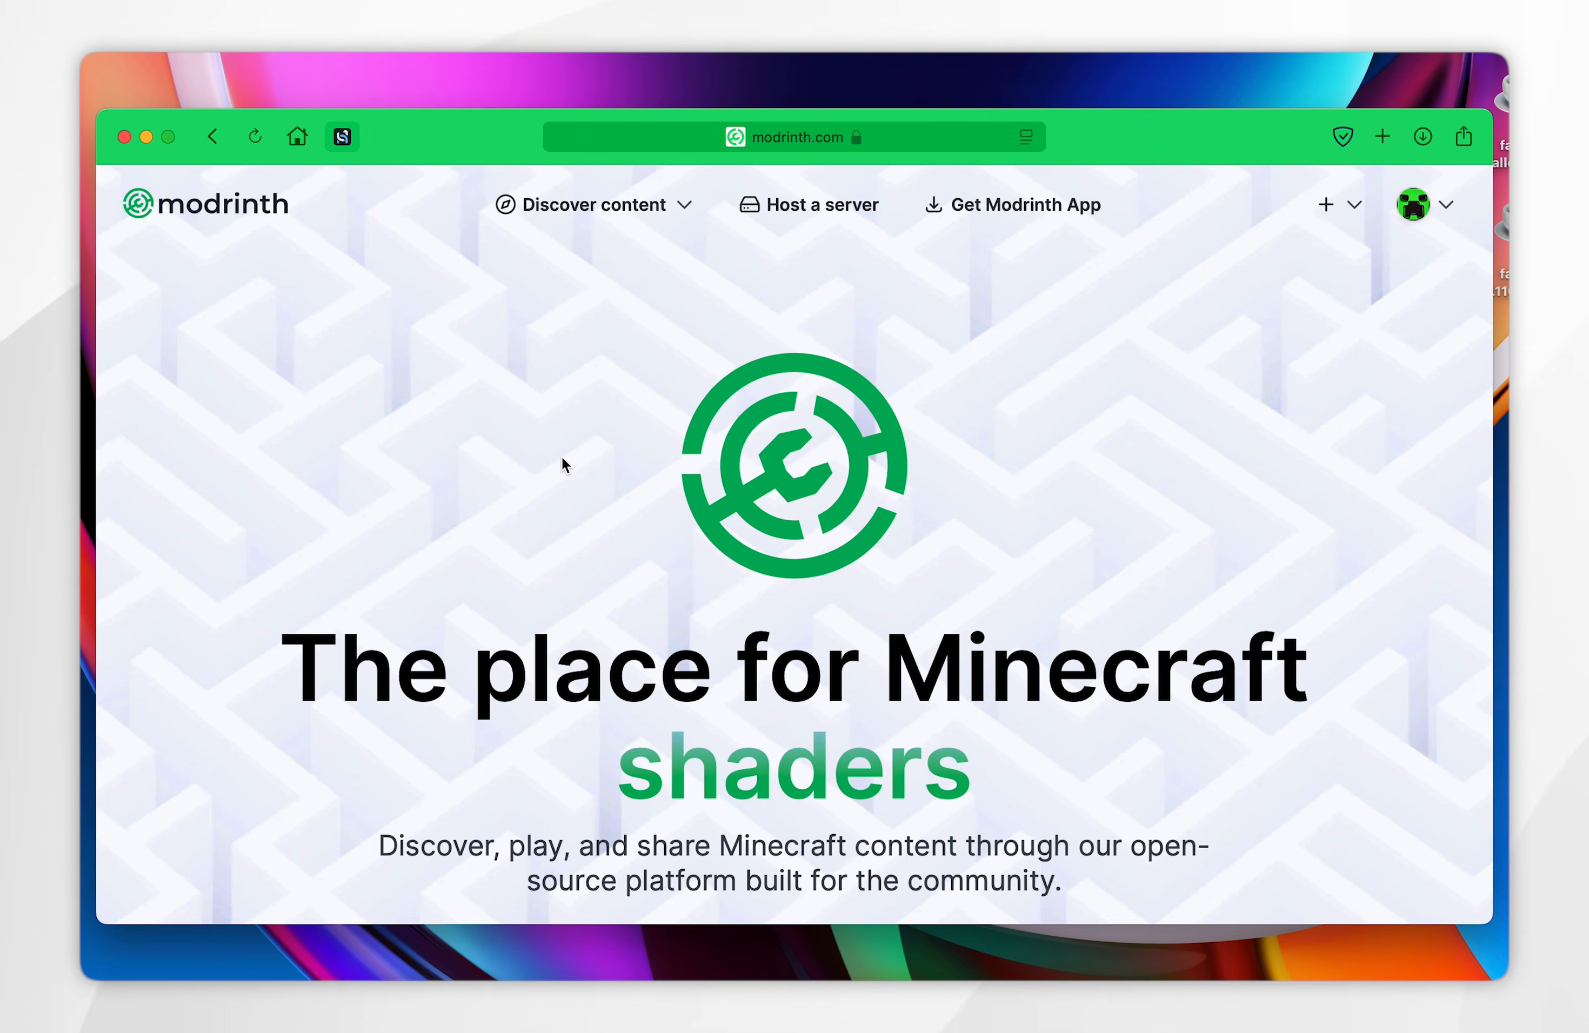
scroll(564, 463, down, 5)
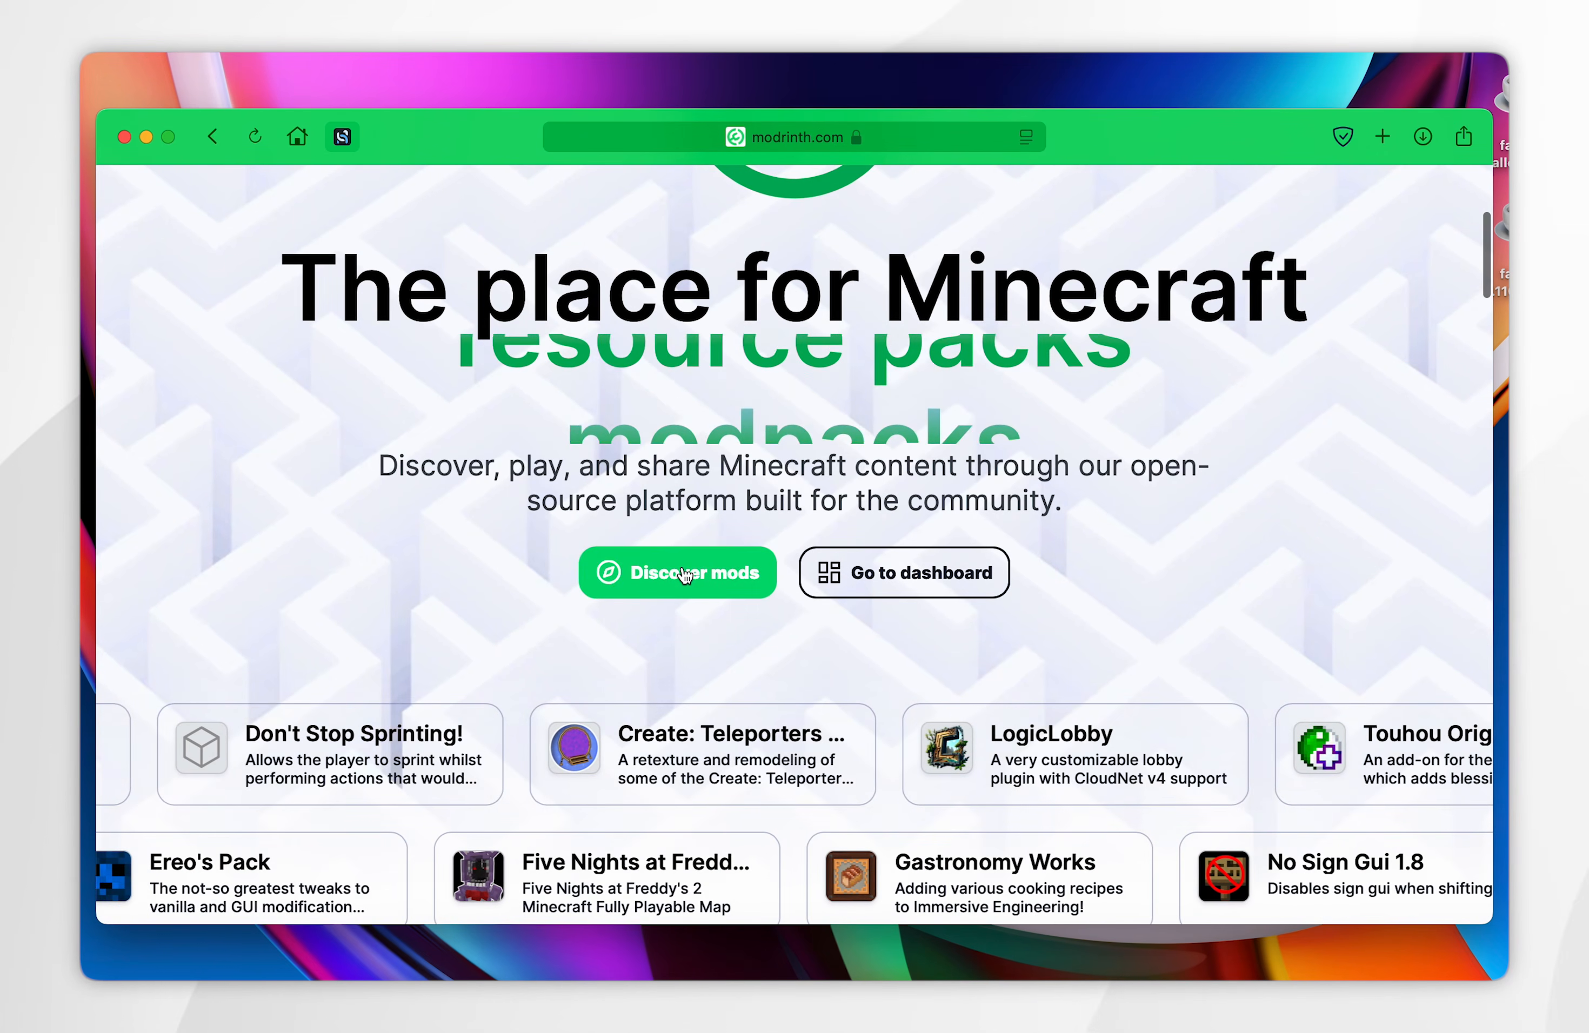
click(685, 575)
scroll(1095, 614, down, 3)
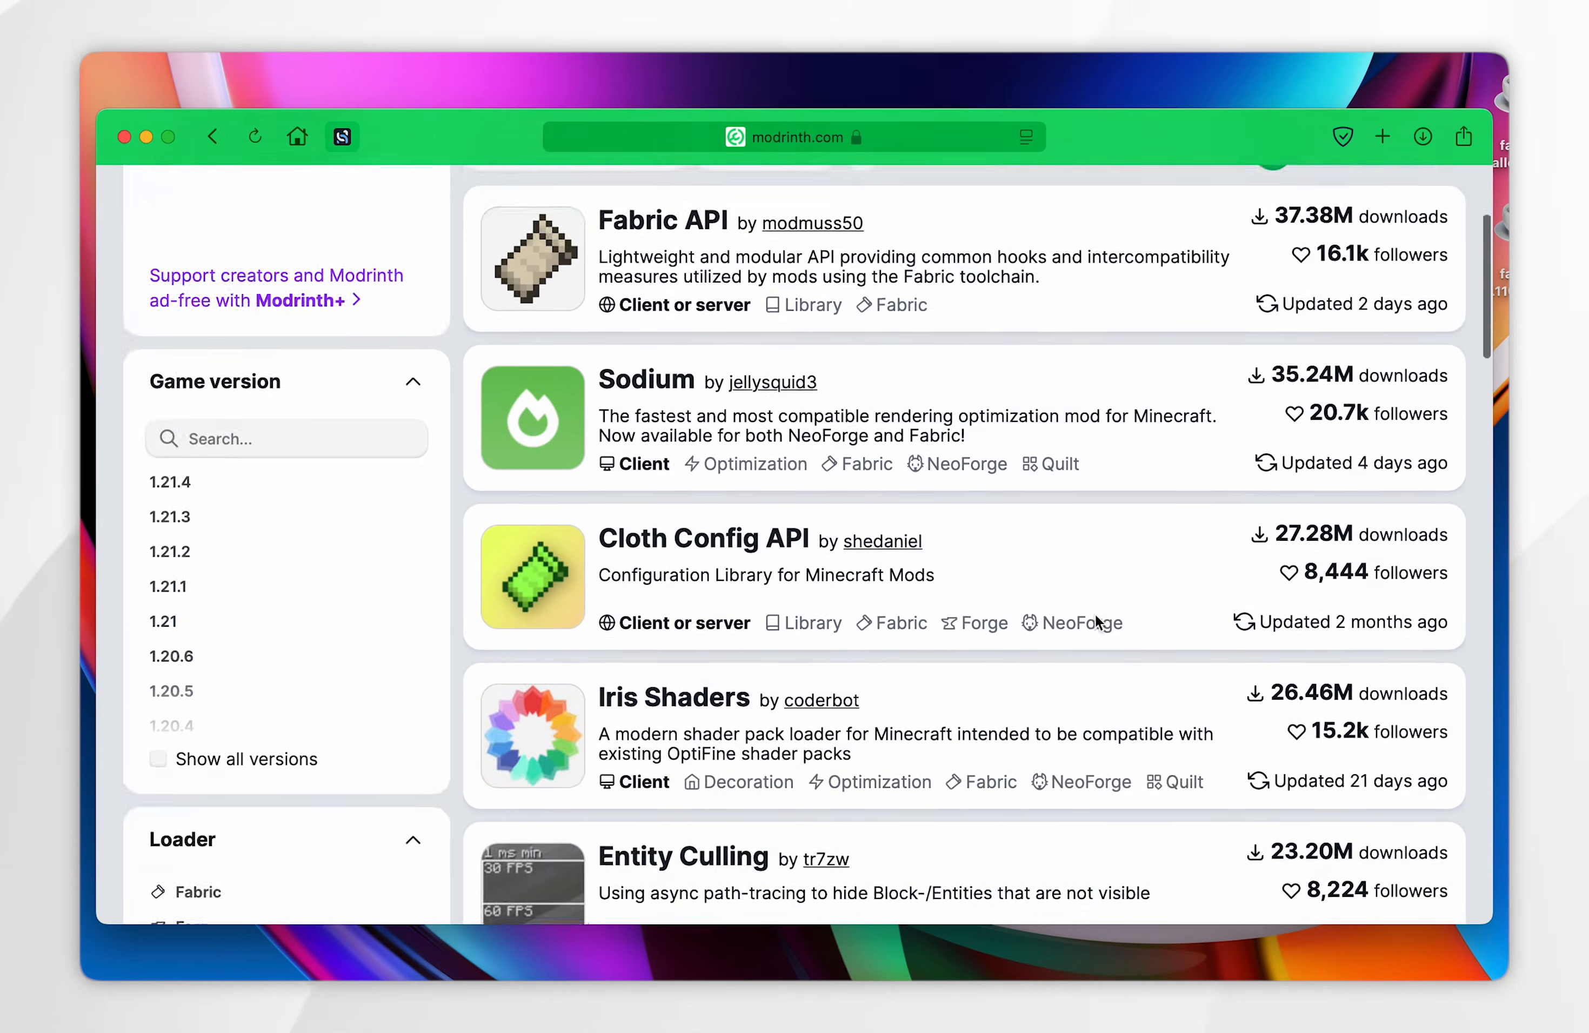
scroll(1097, 623, down, 20)
scroll(1097, 623, up, 20)
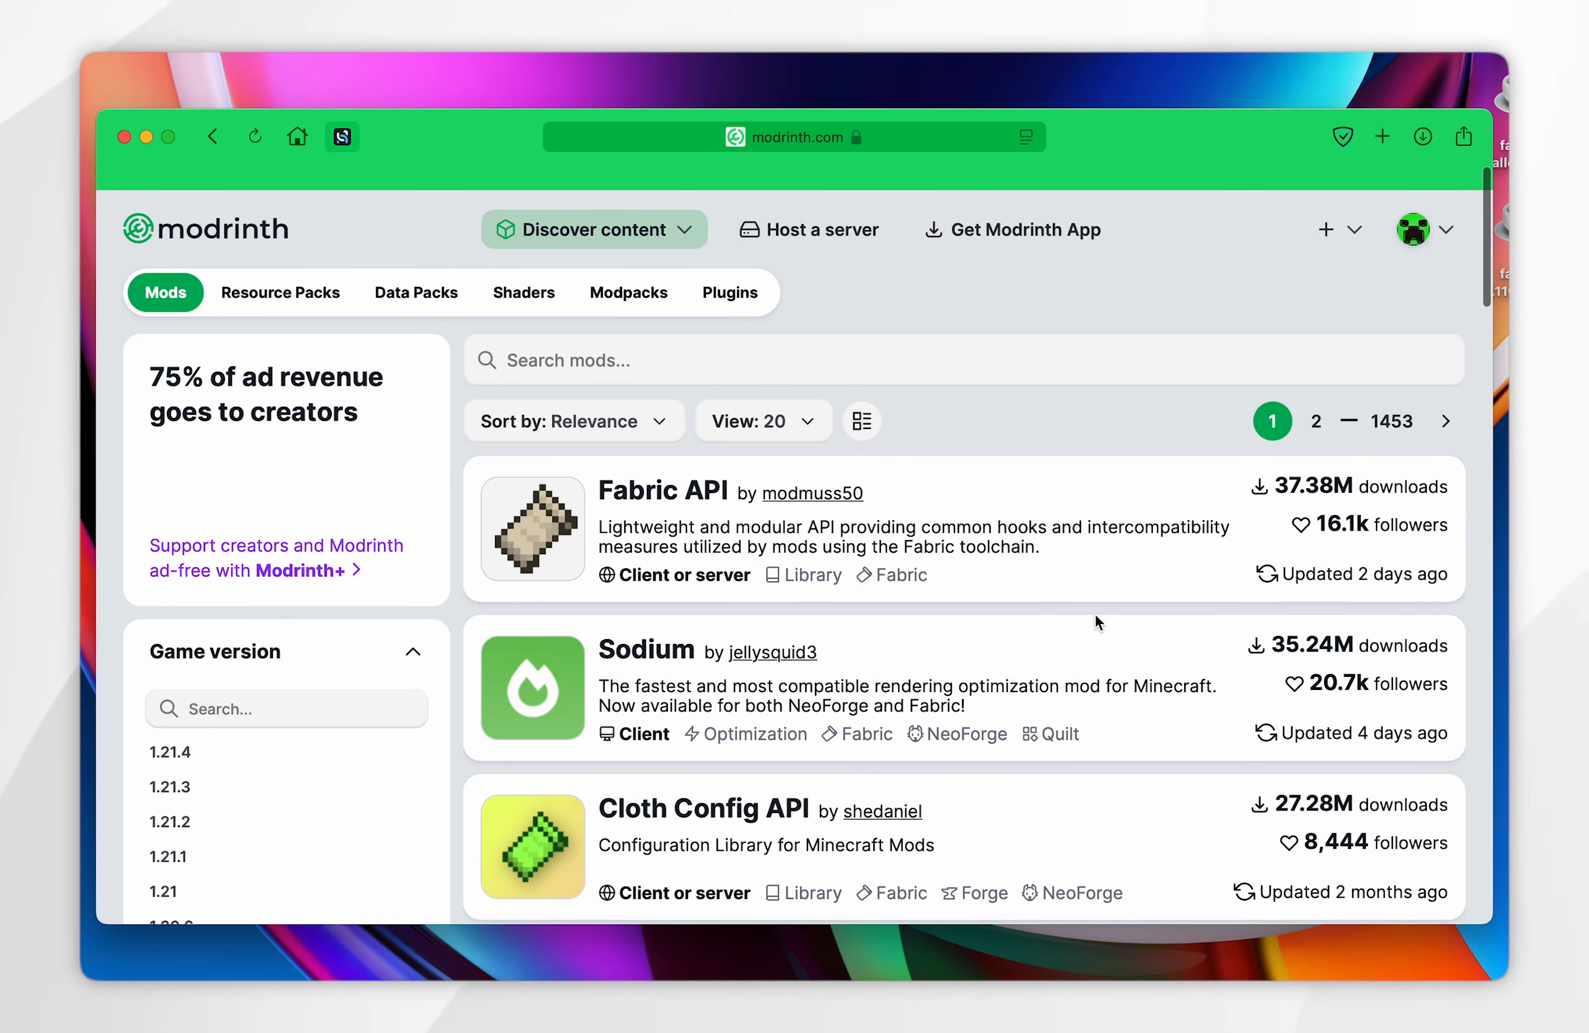
- Download the Fabric version of Sodium 0.6.7 for Minecraft 1.21.4, save it to the Desktop and hide the browser
click(631, 639)
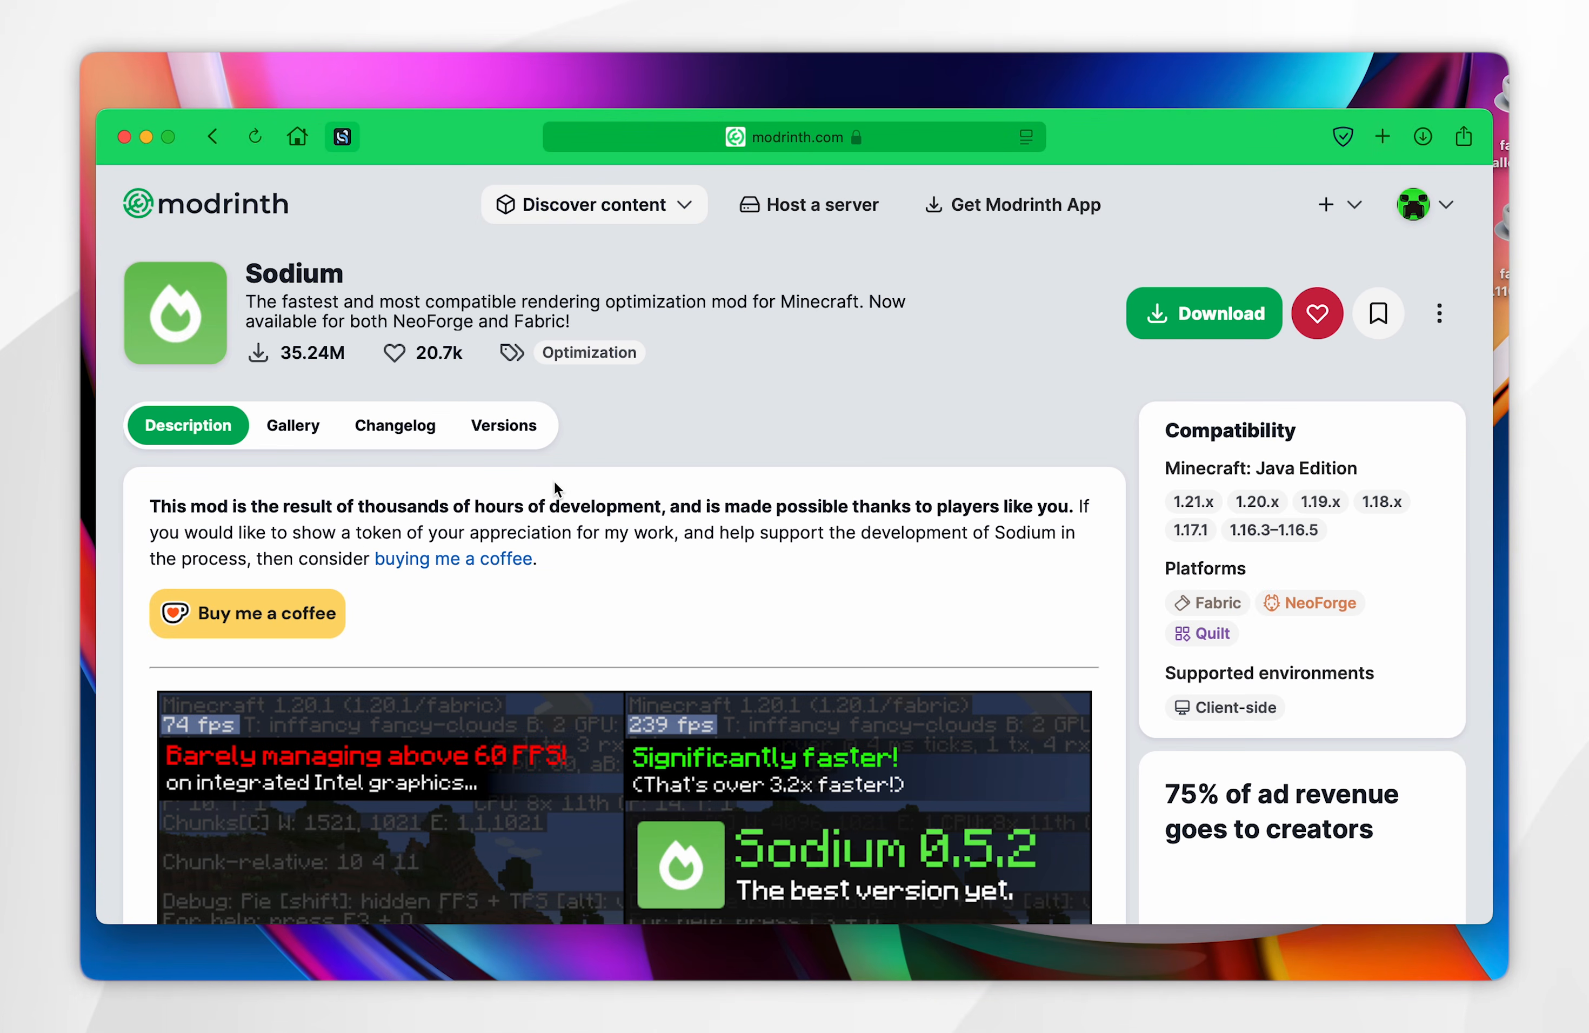
click(505, 429)
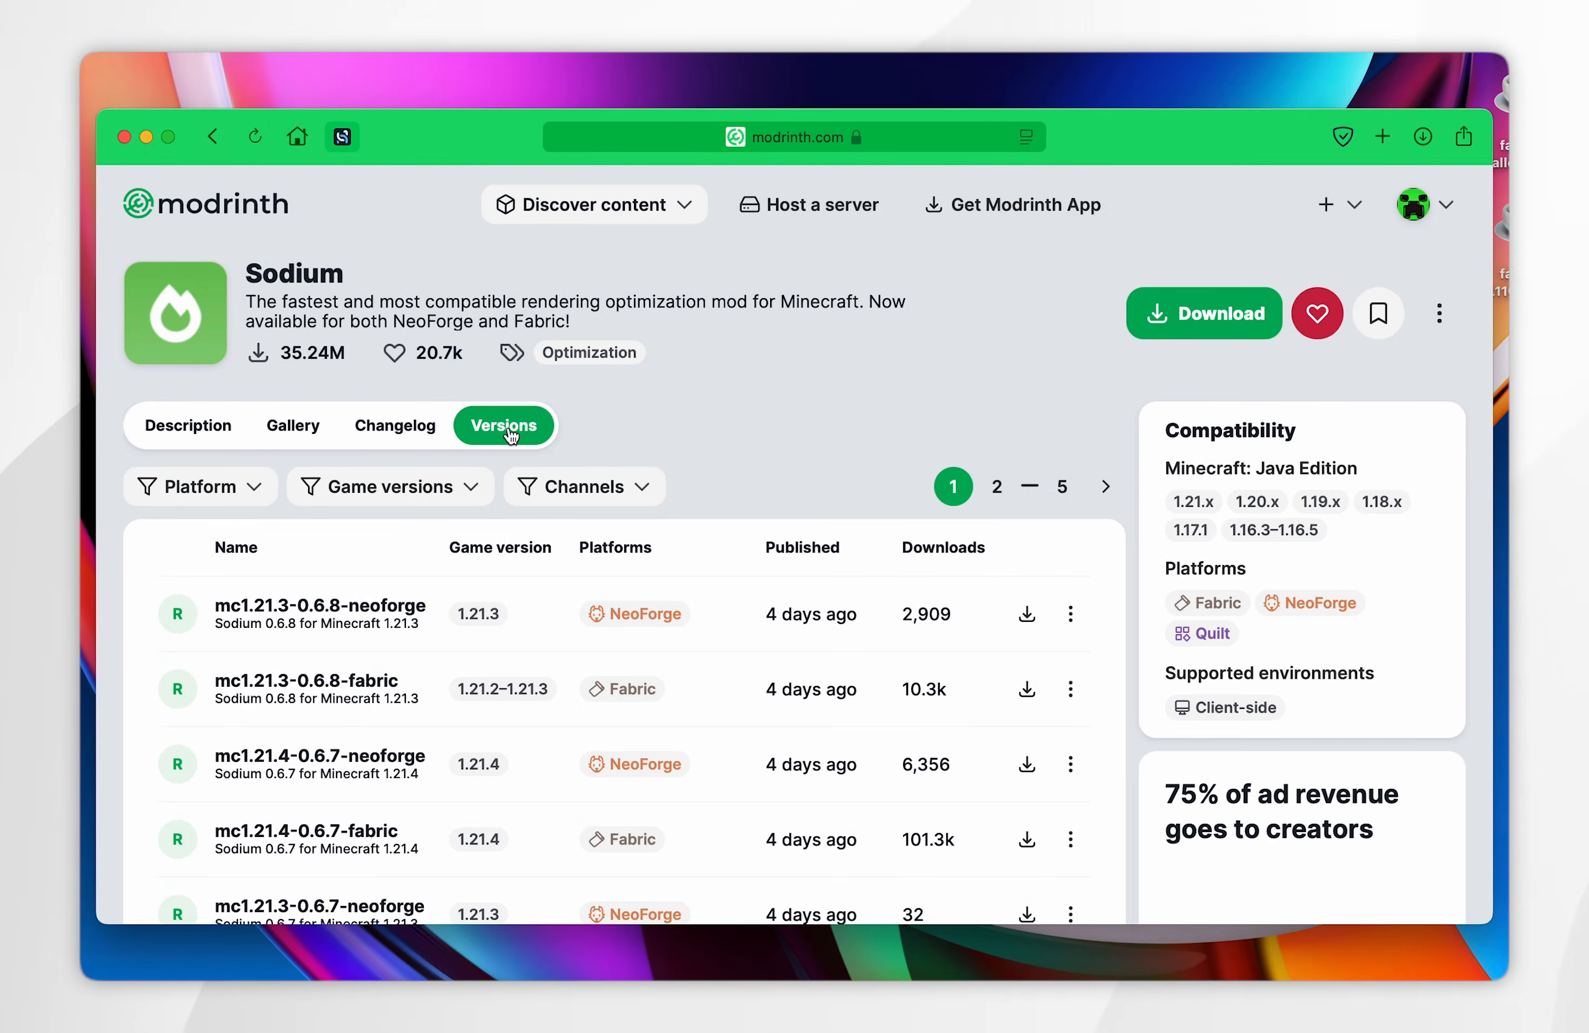
scroll(810, 612, down, 5)
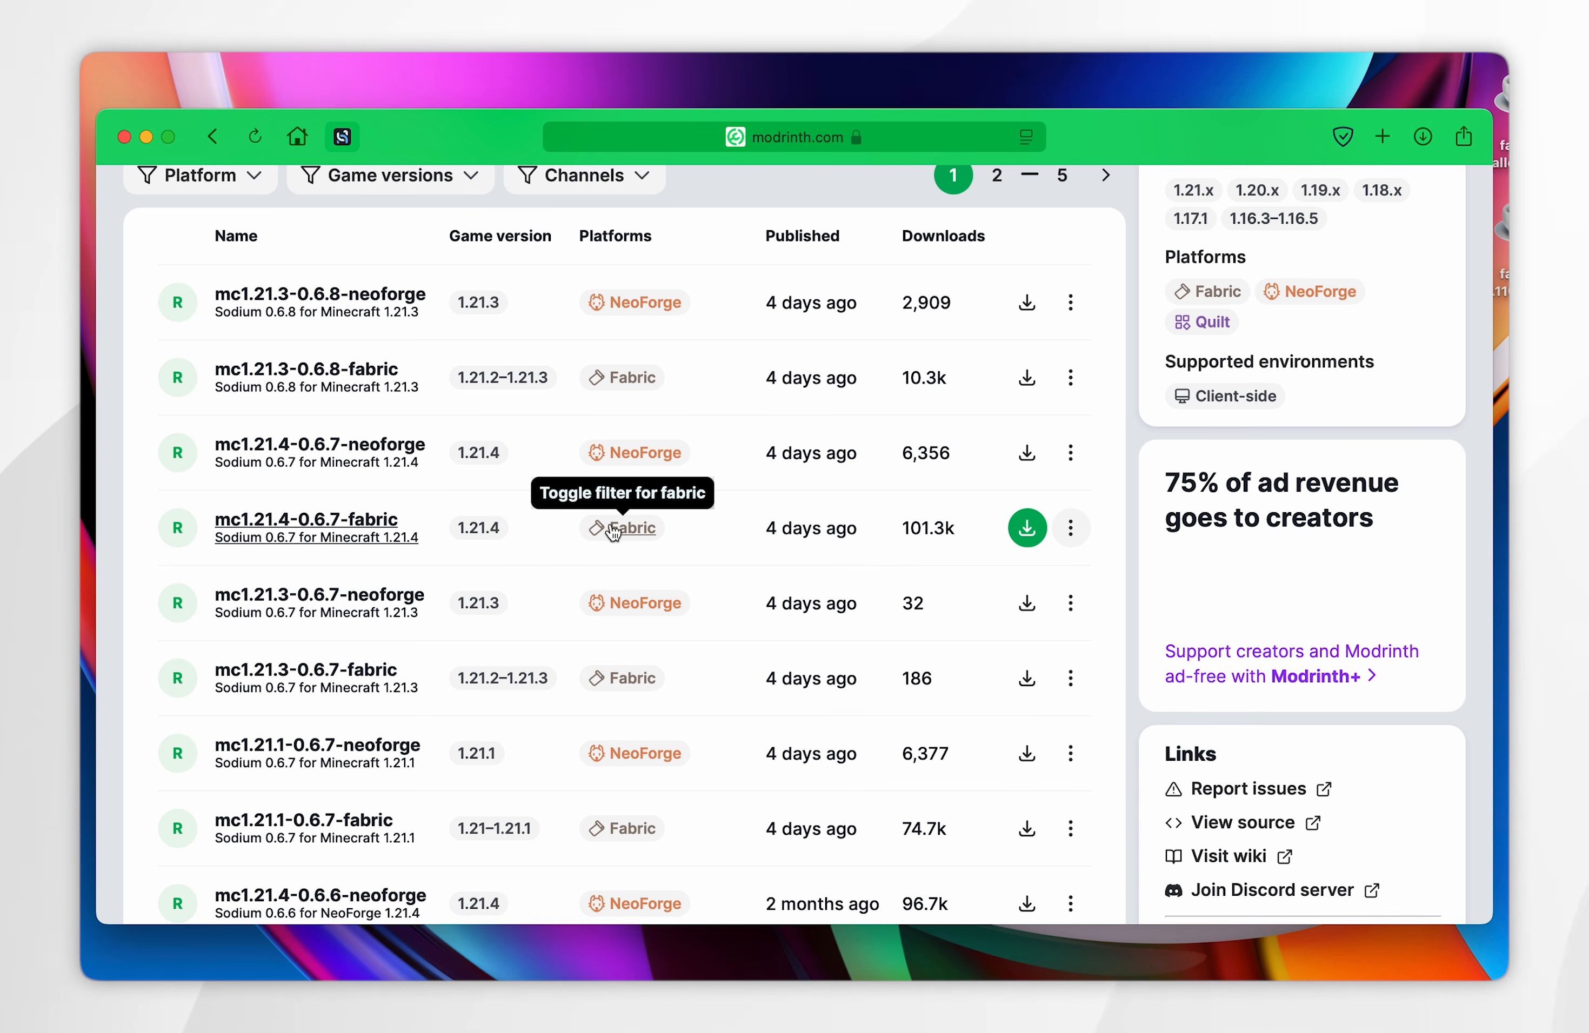
click(320, 532)
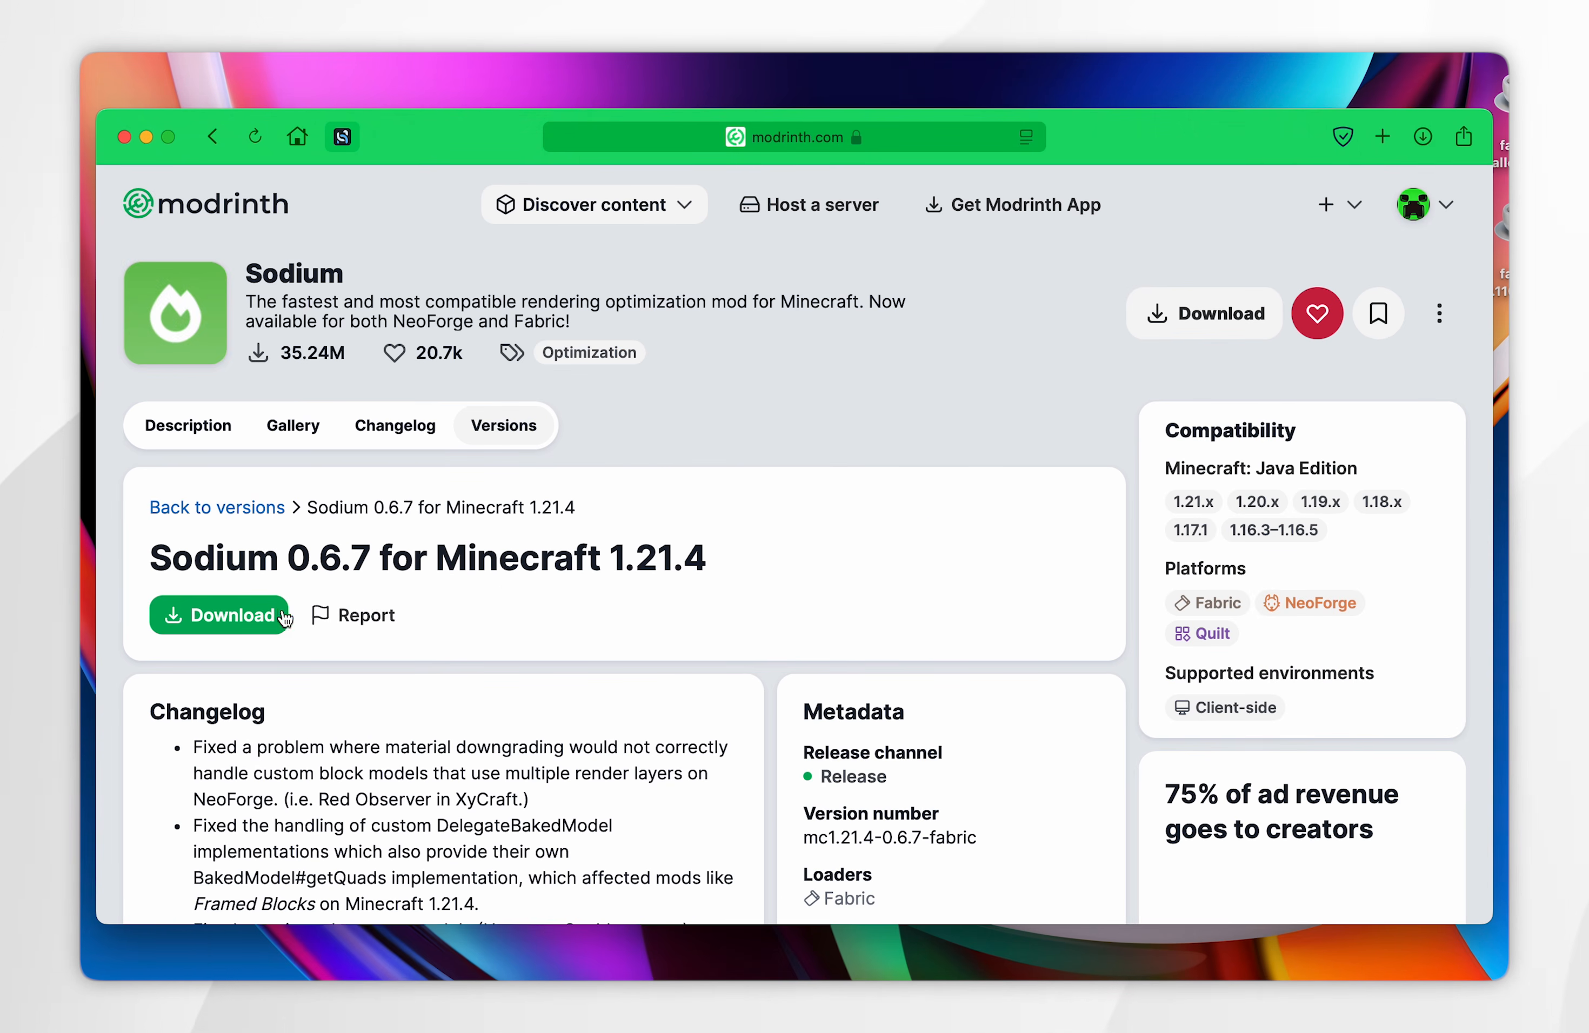
click(285, 616)
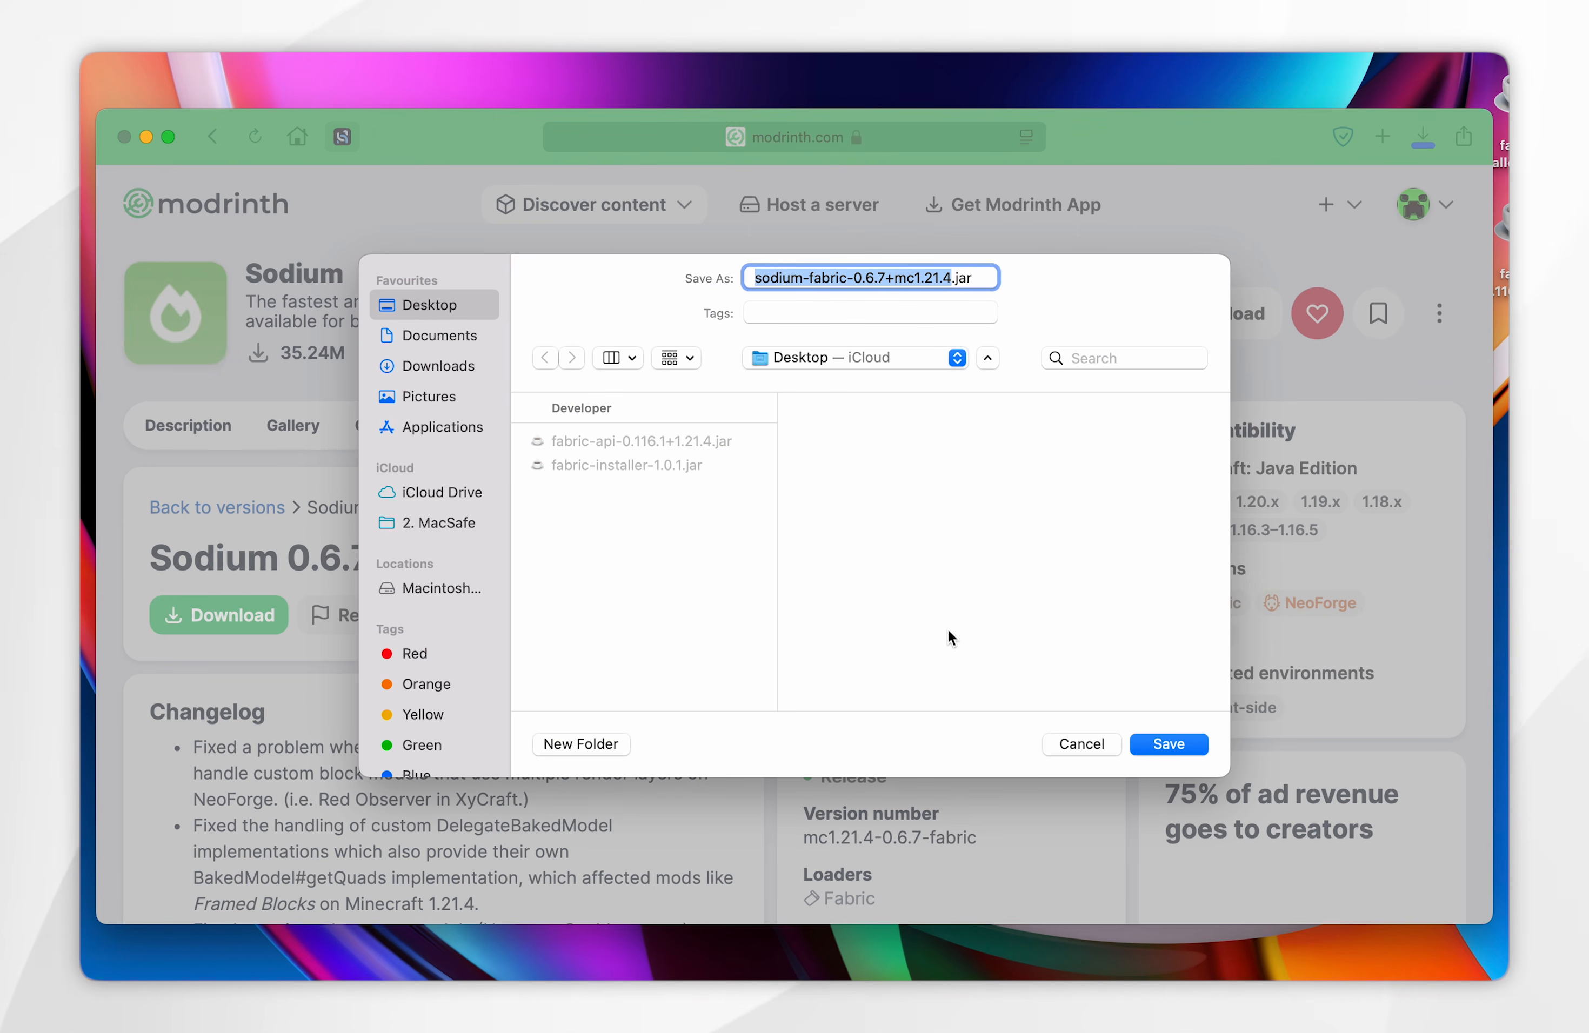
click(1173, 744)
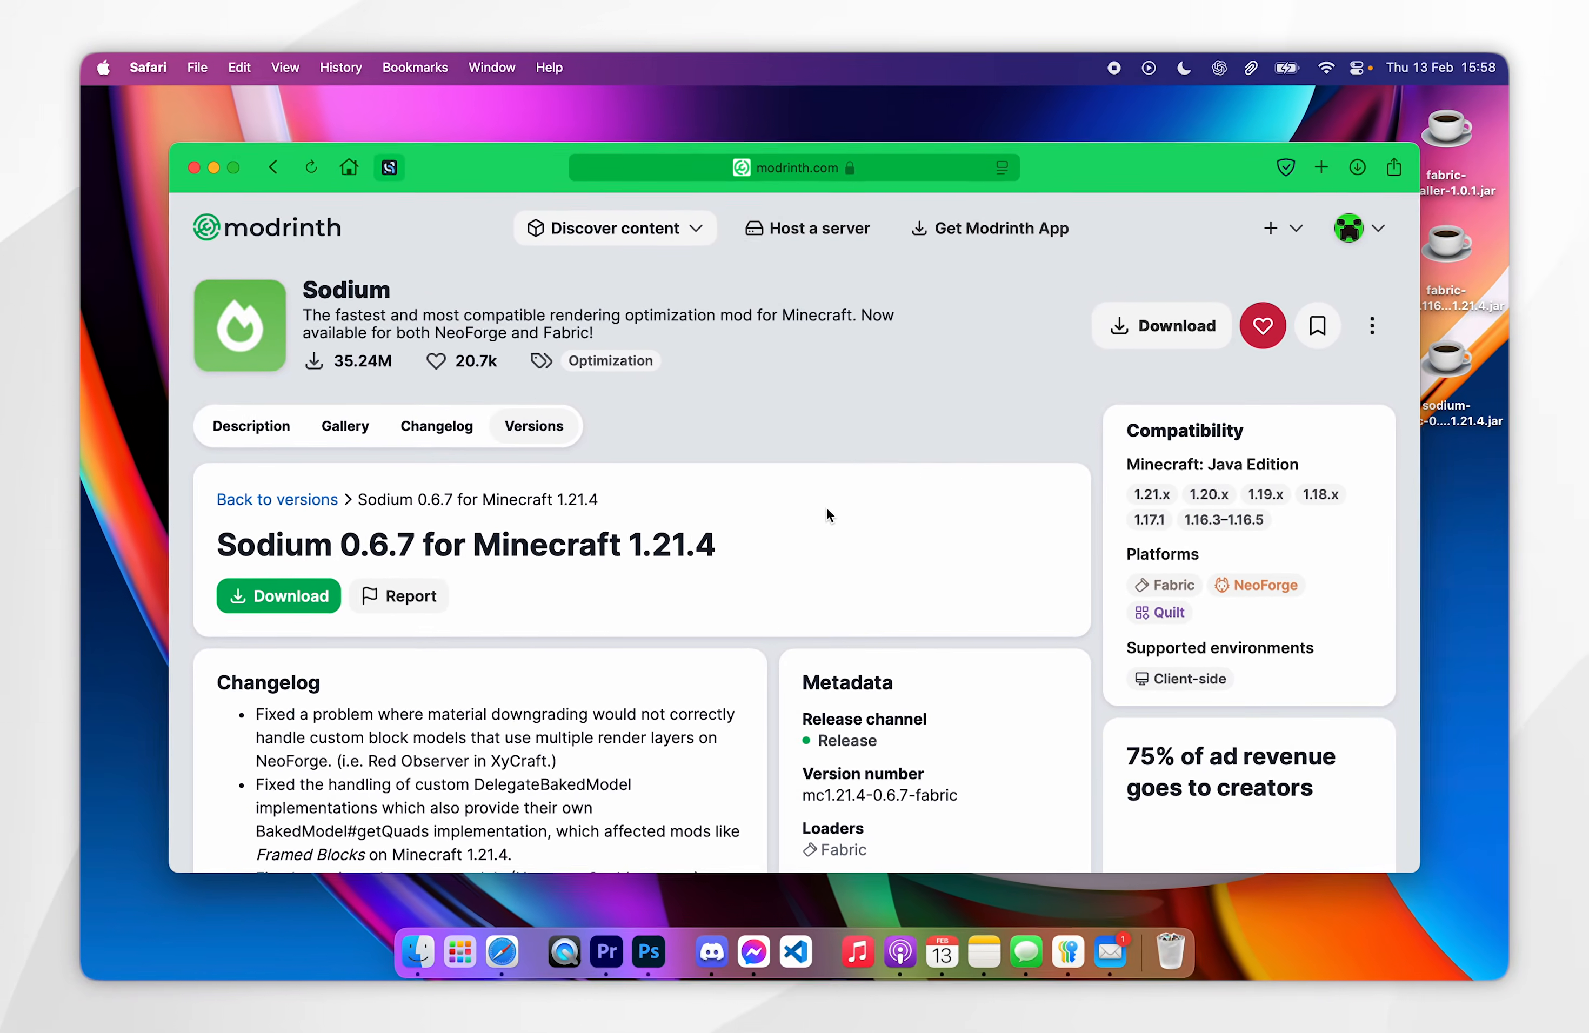
key(super+h)
drag(714, 268, 575, 373)
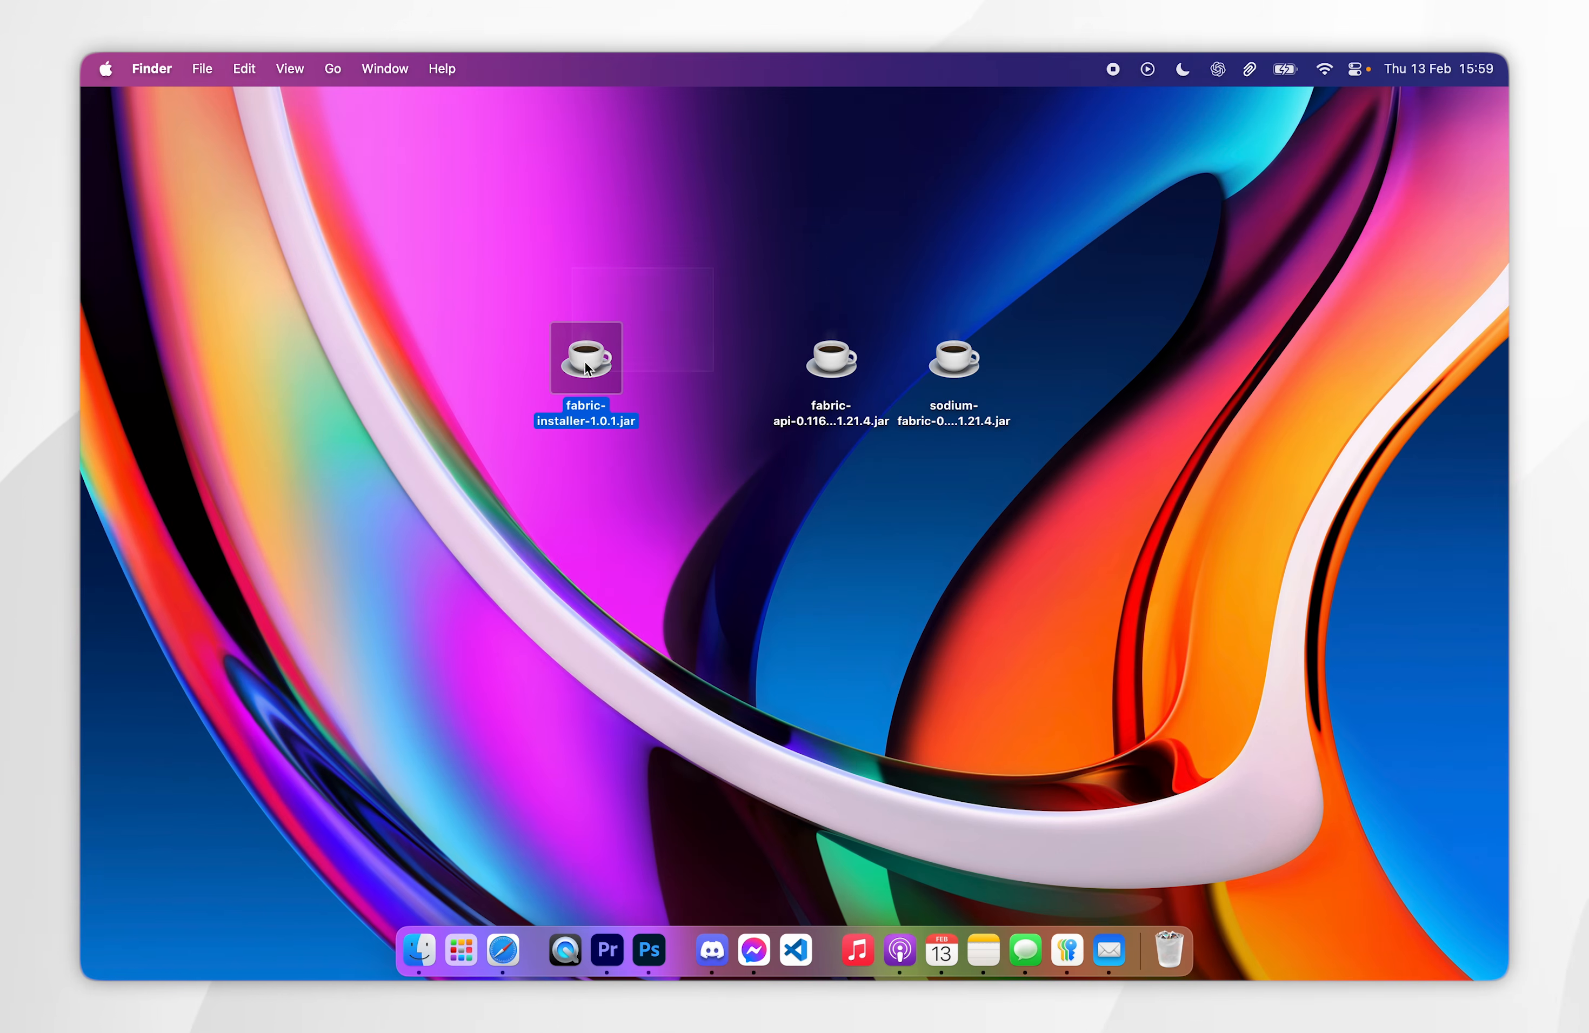
drag(762, 326, 1033, 469)
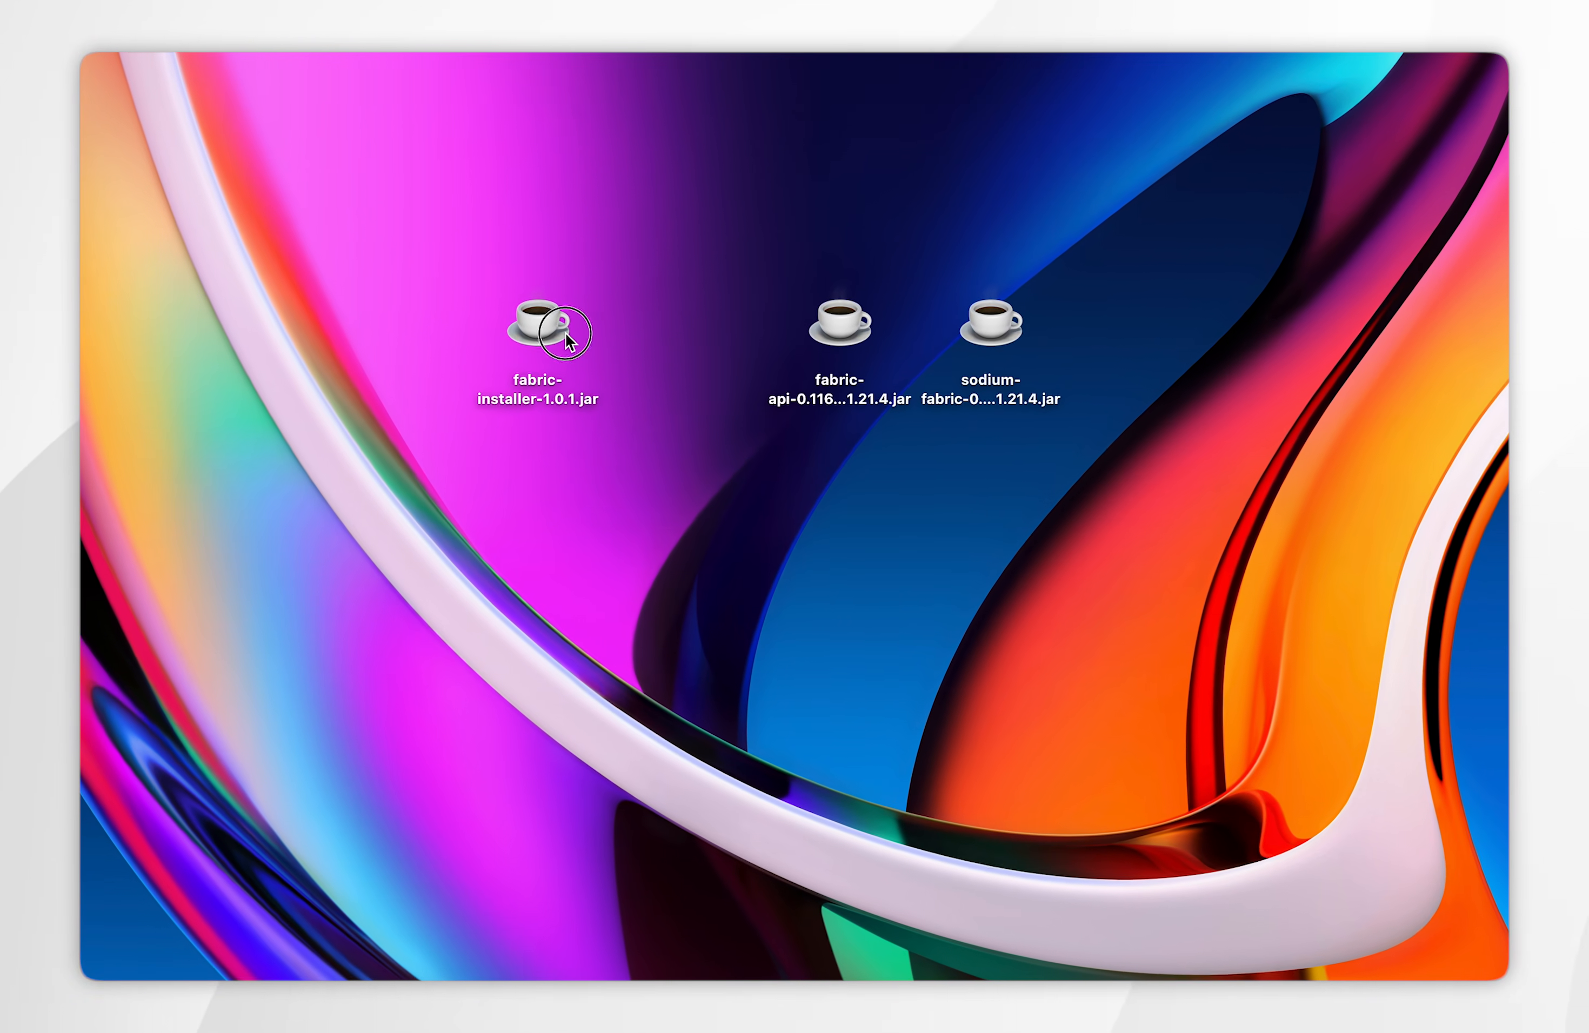
- Try to open fabric-installer-1.0.1.jar from the desktop and dismiss the security warning without deleting the file
click(607, 368)
double_click(562, 330)
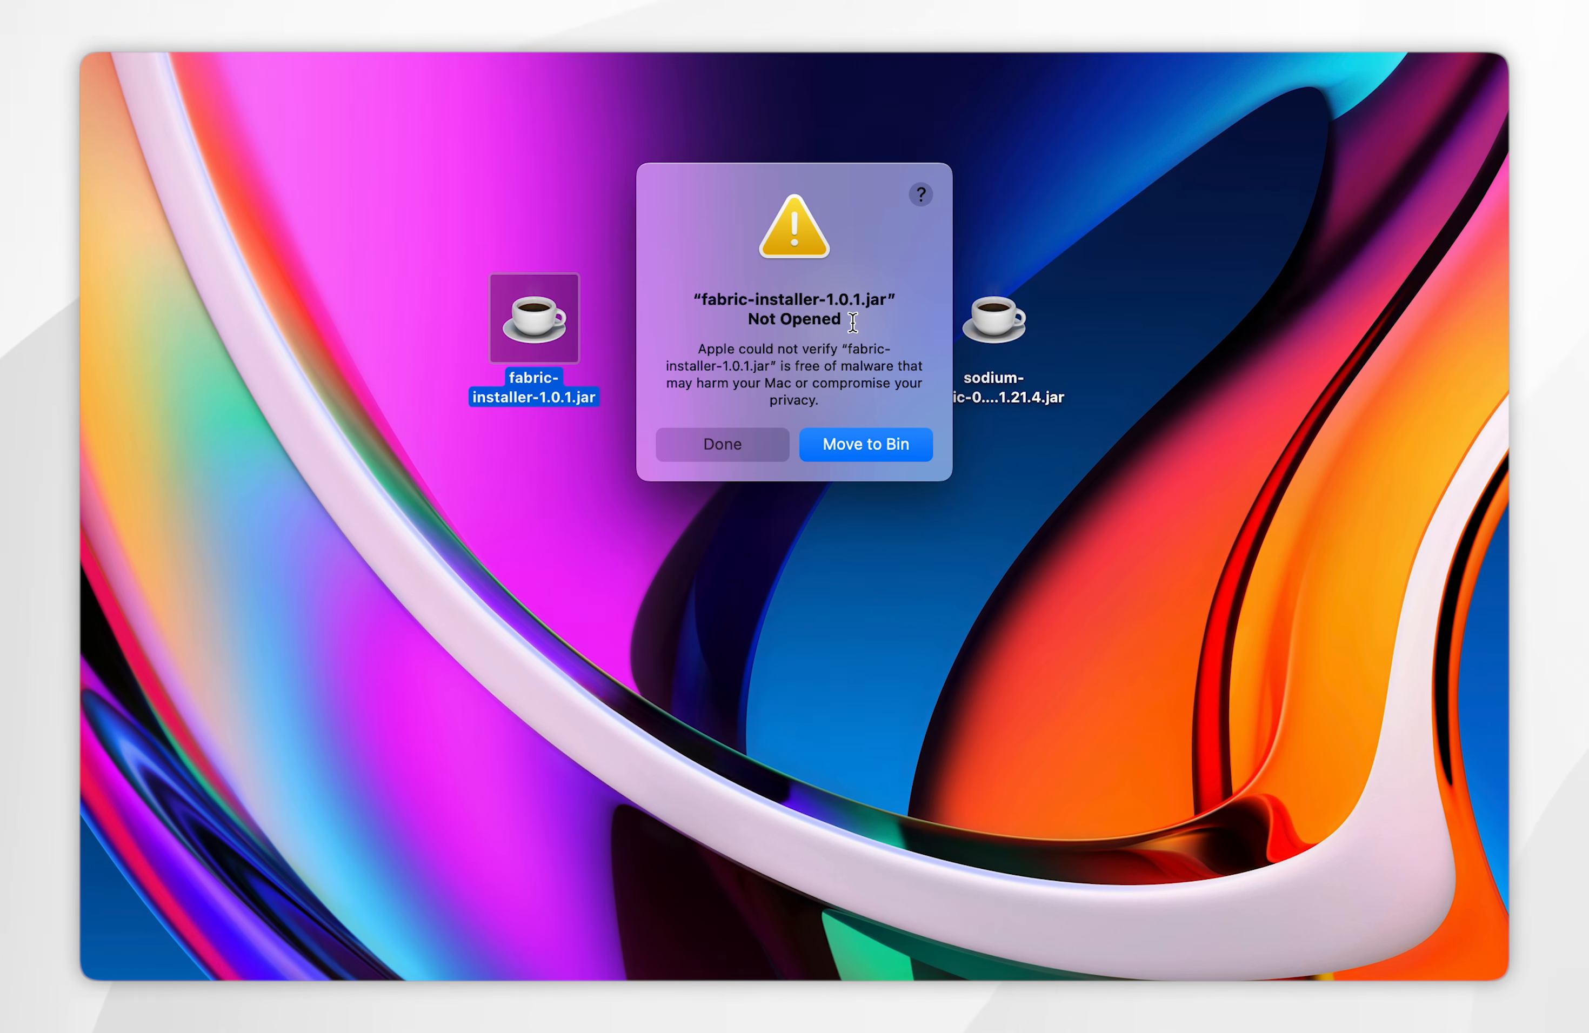
click(717, 443)
click(717, 442)
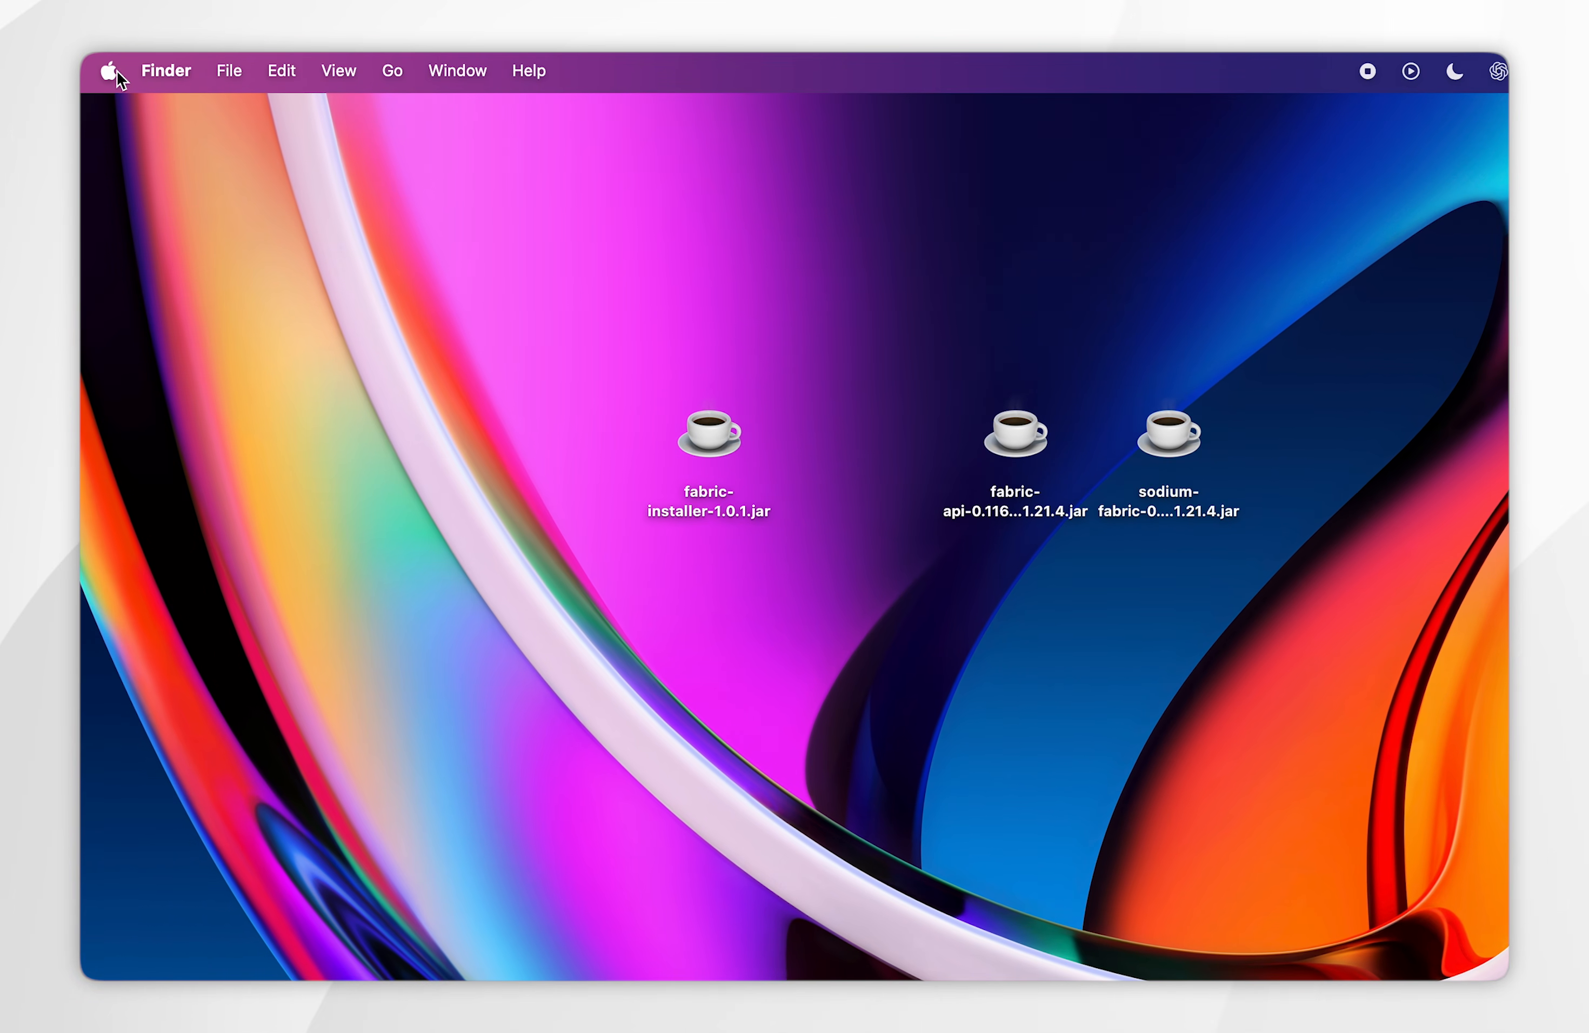
- Allow the blocked fabric-installer-1.0.1.jar to open anyway through the Mac's Privacy & Security settings and confirm opening it
click(109, 71)
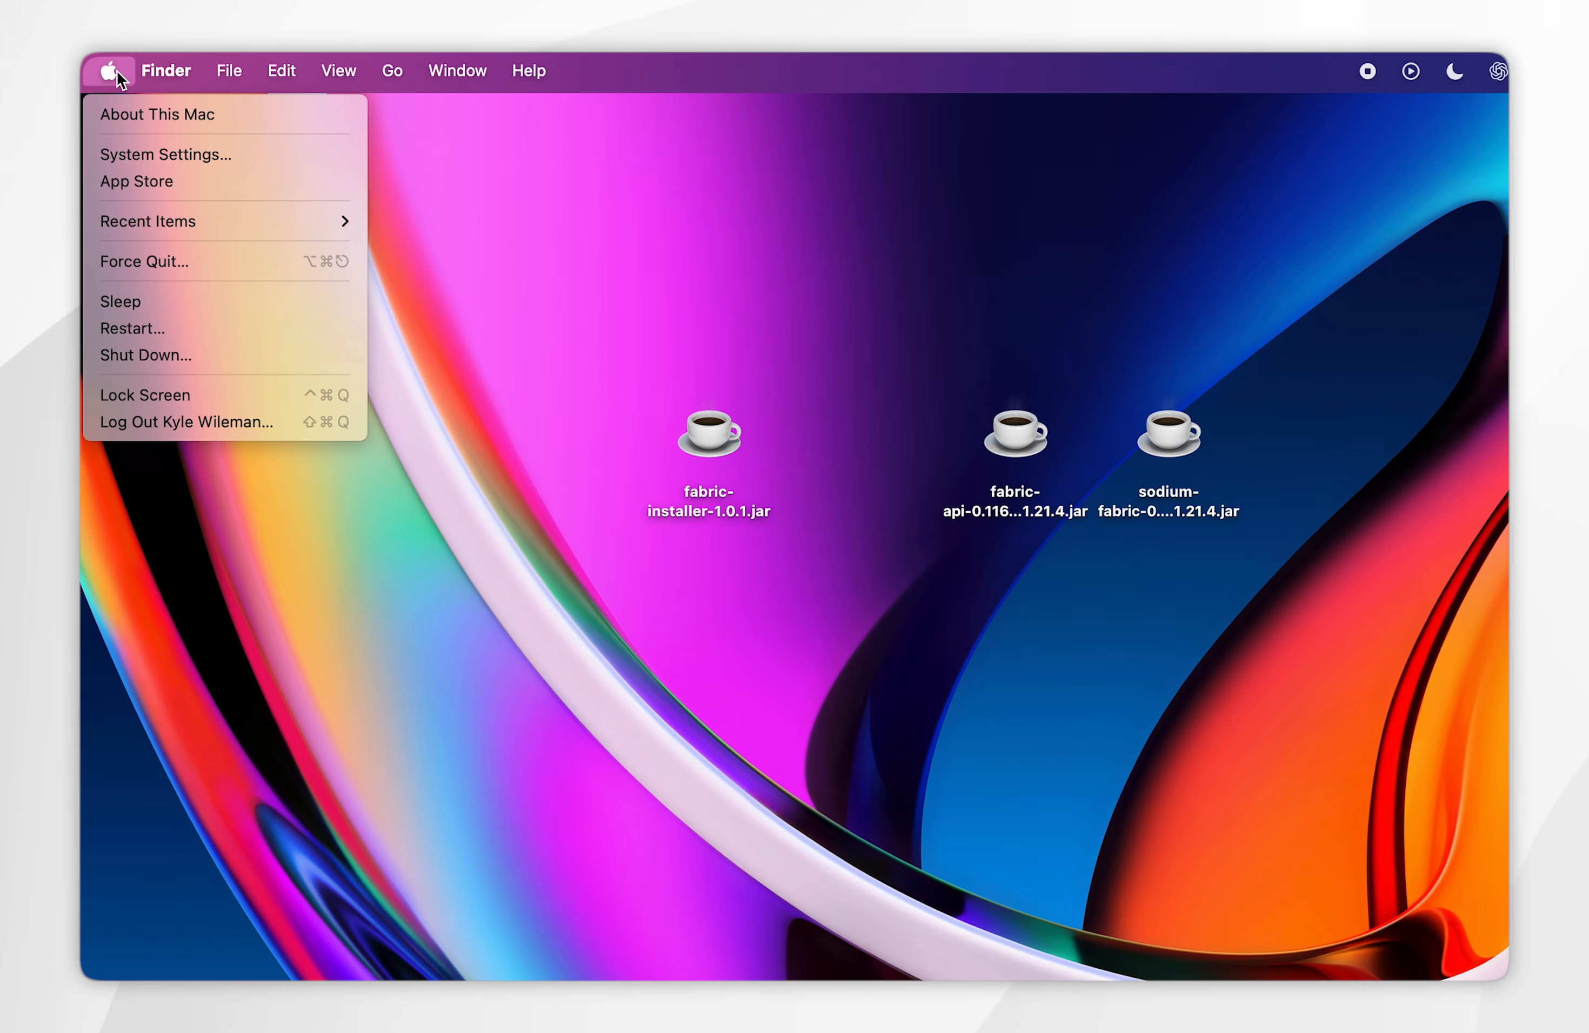
click(150, 158)
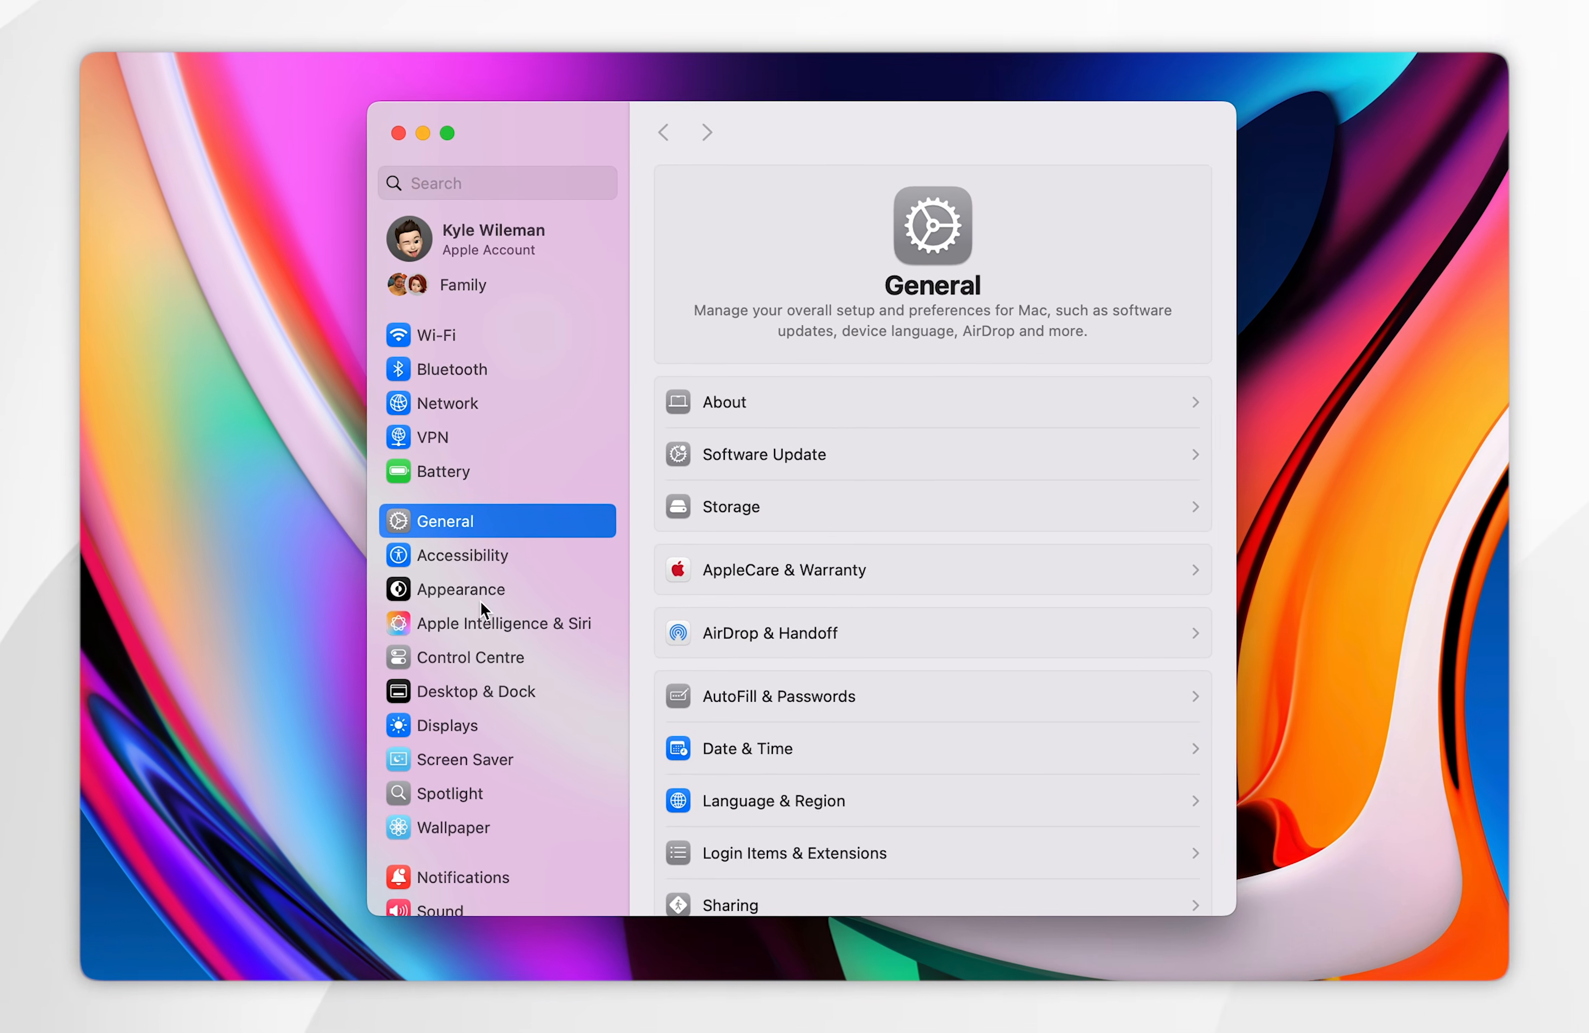
scroll(591, 675, down, 10)
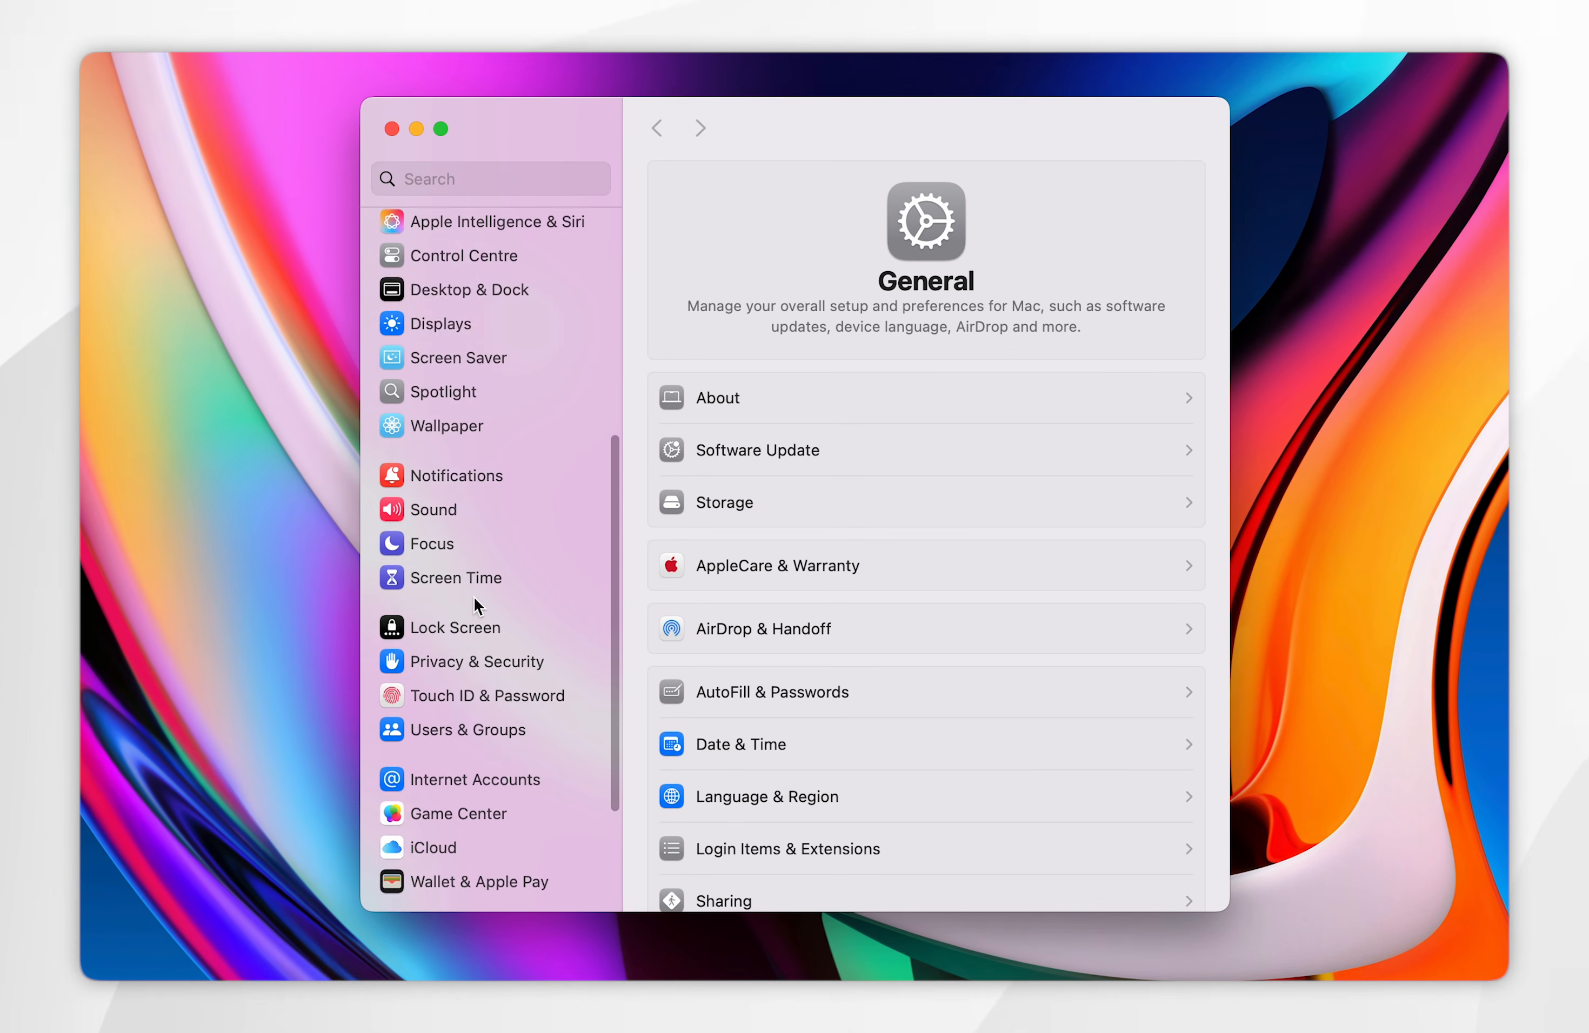
click(428, 571)
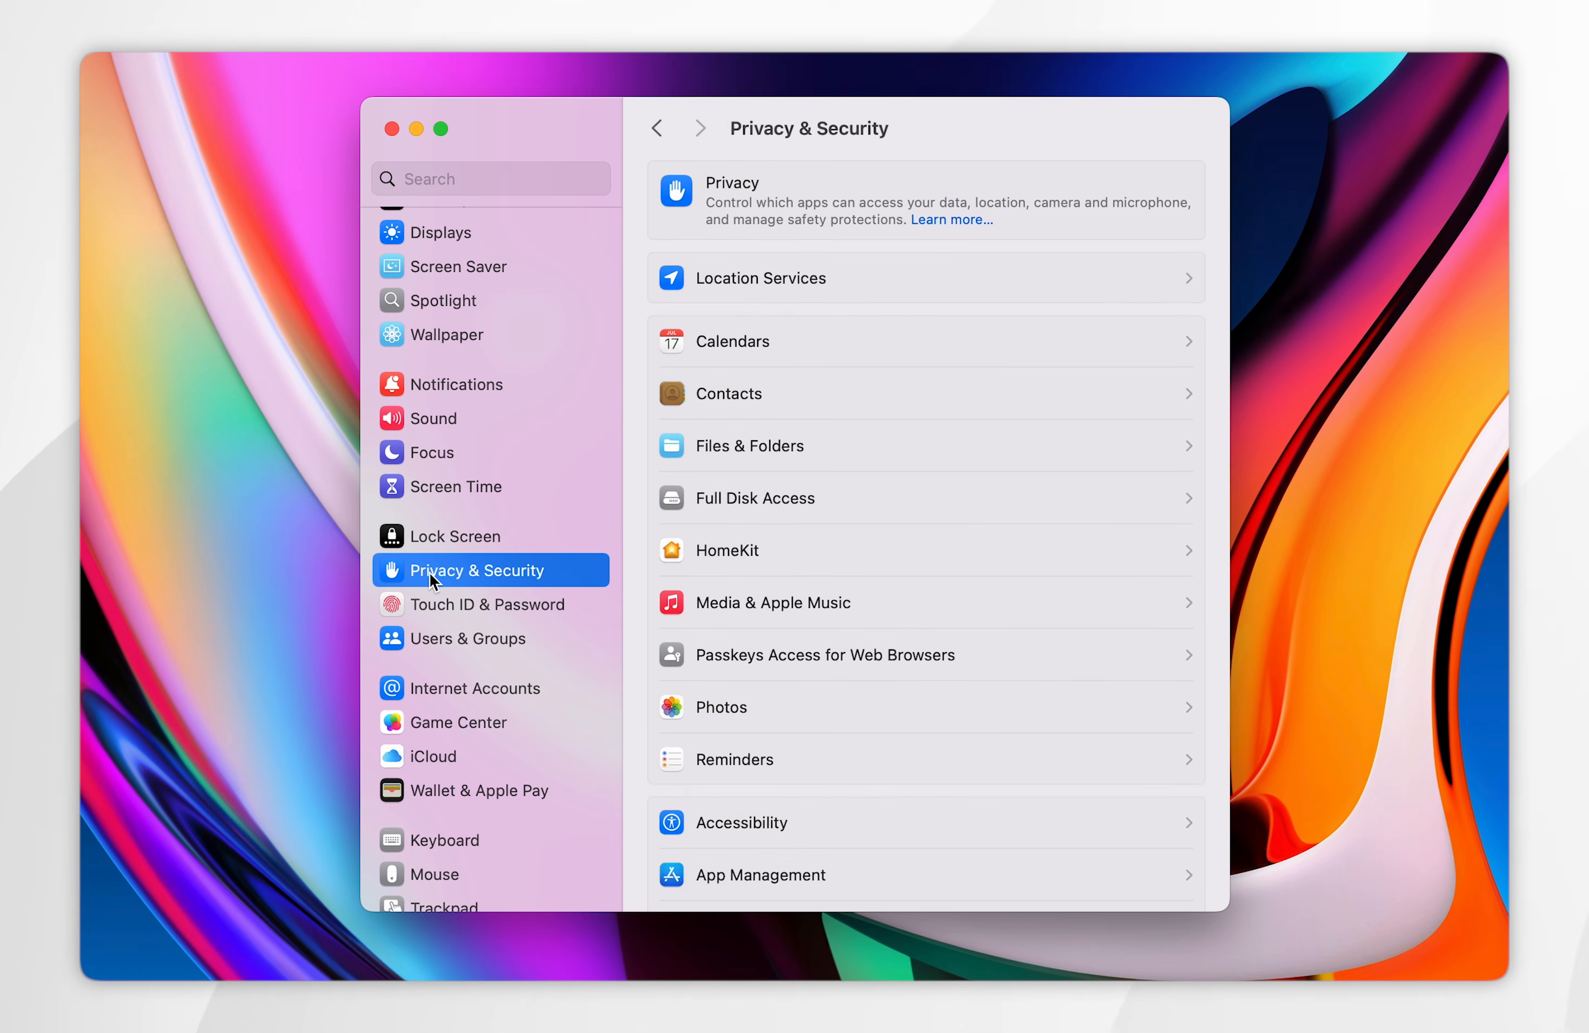
scroll(924, 575, down, 15)
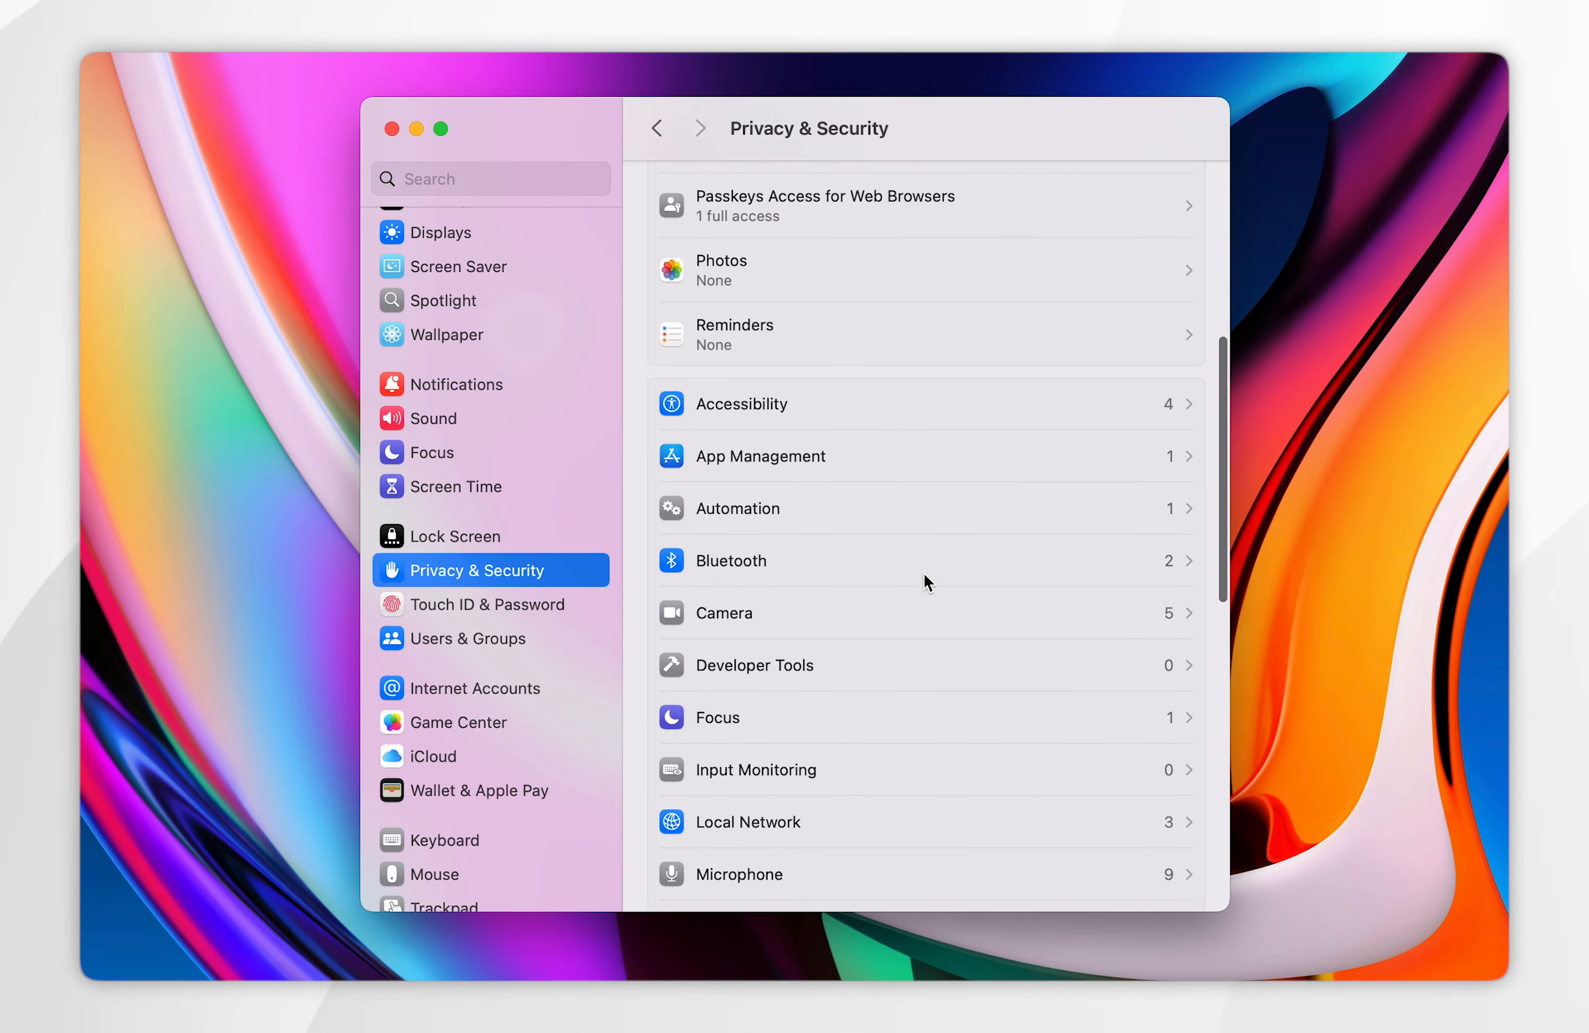
scroll(923, 572, down, 2)
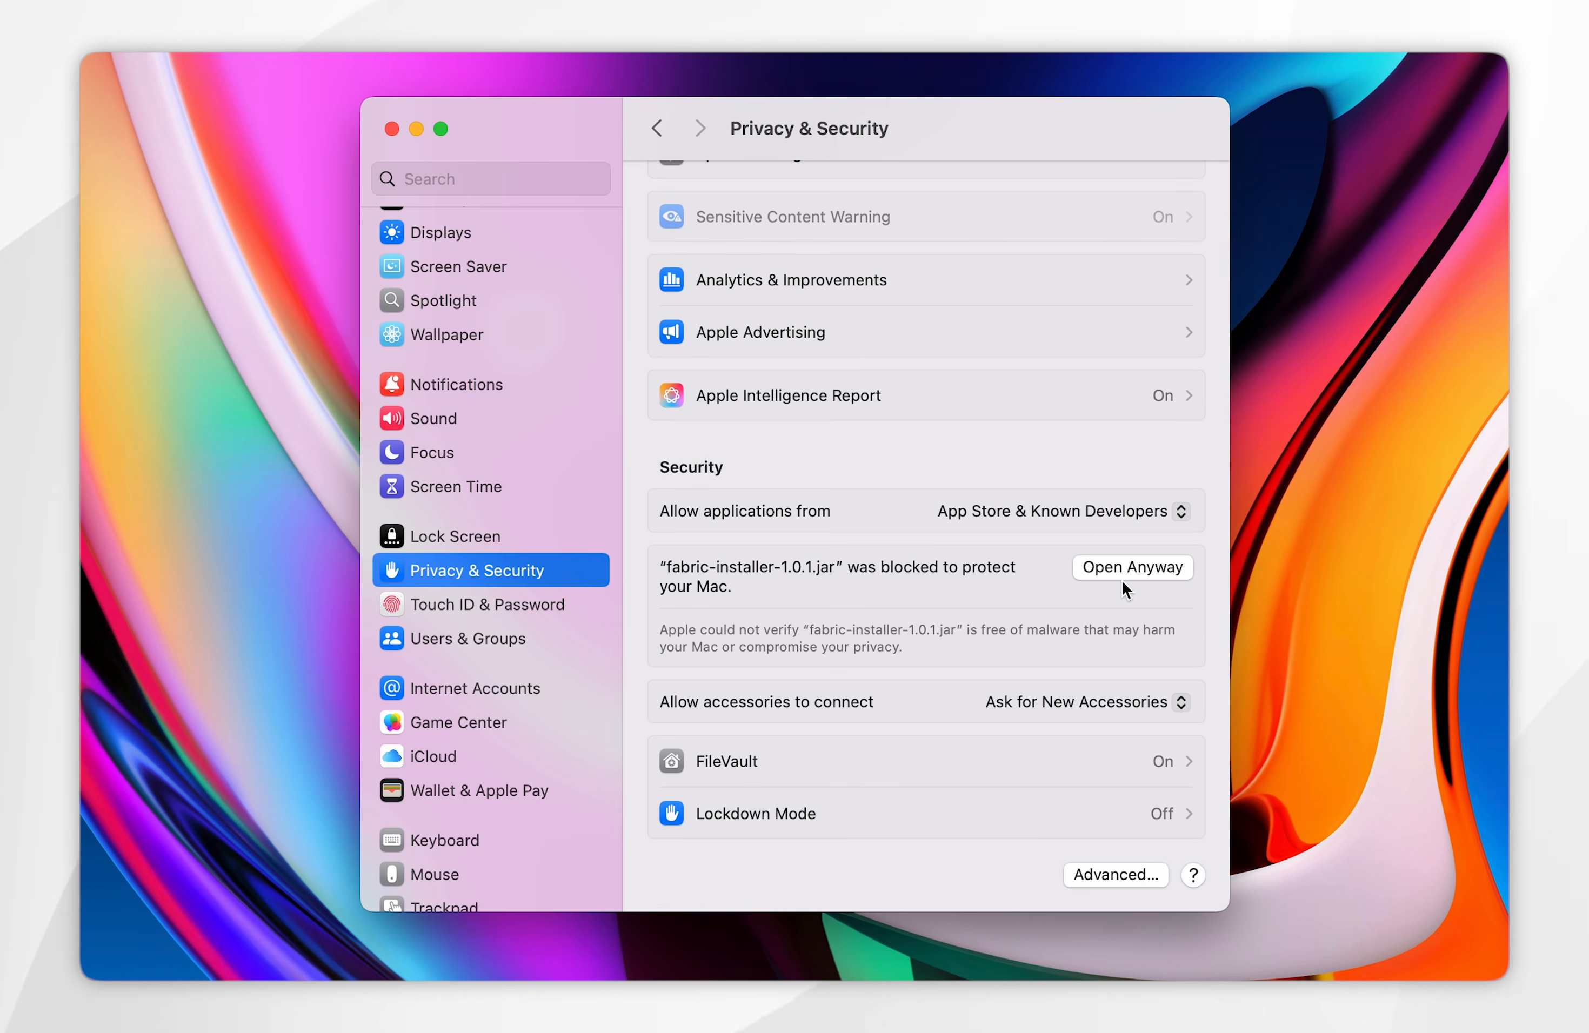
click(1114, 558)
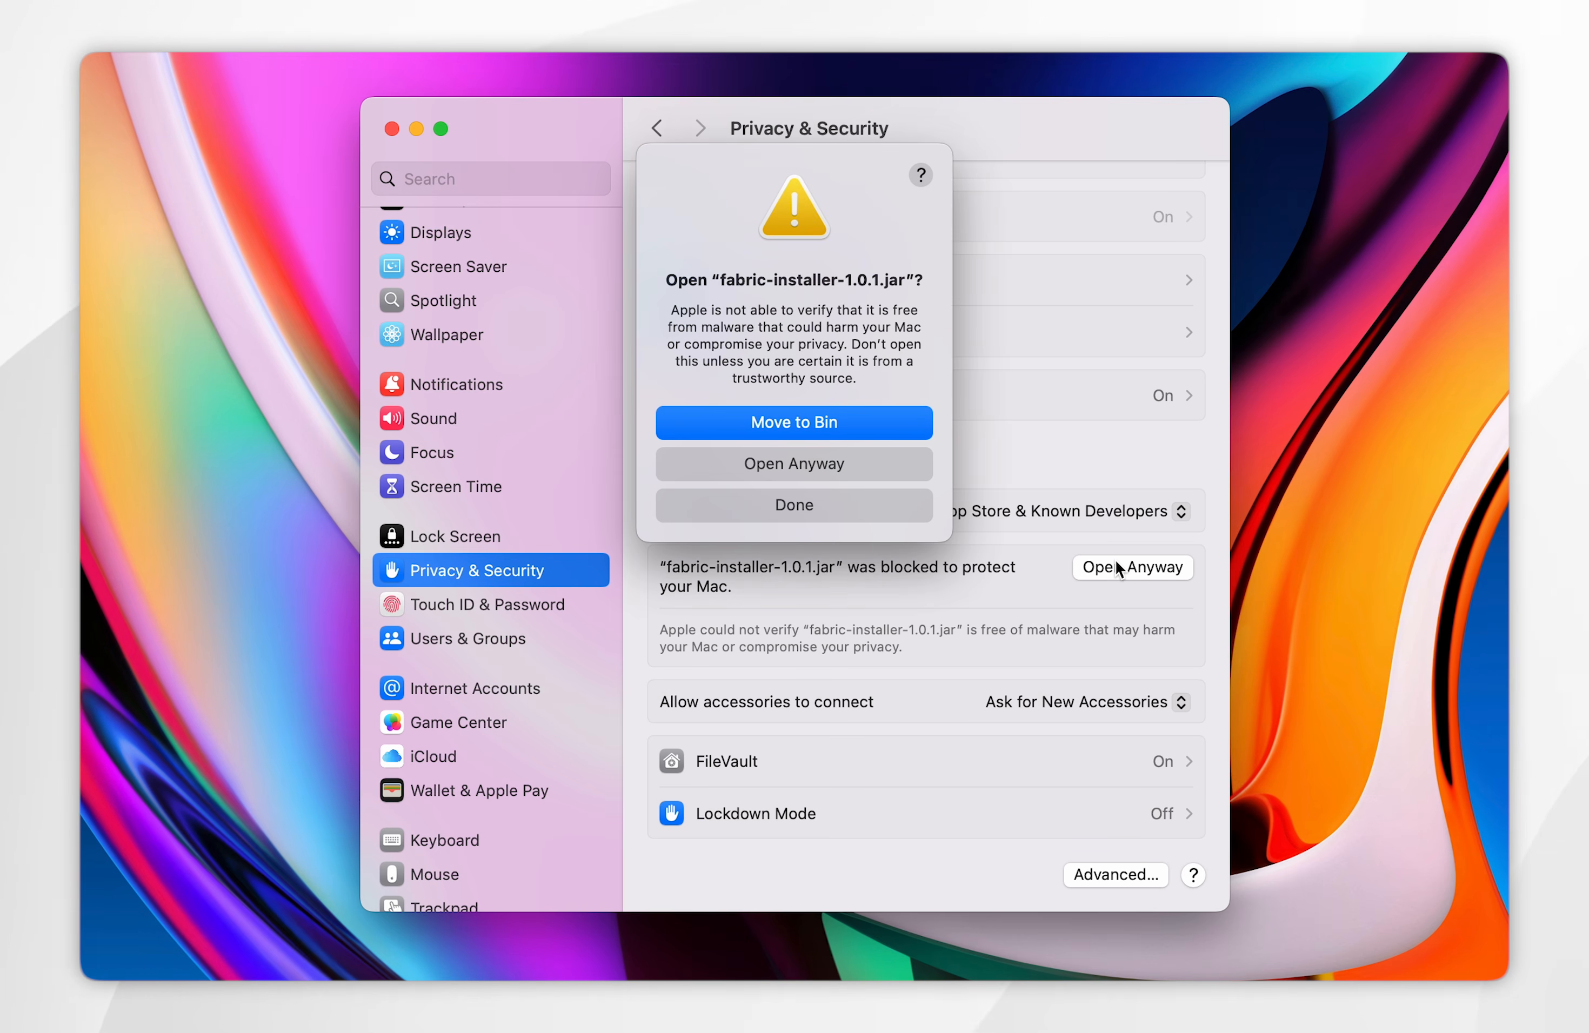
click(800, 465)
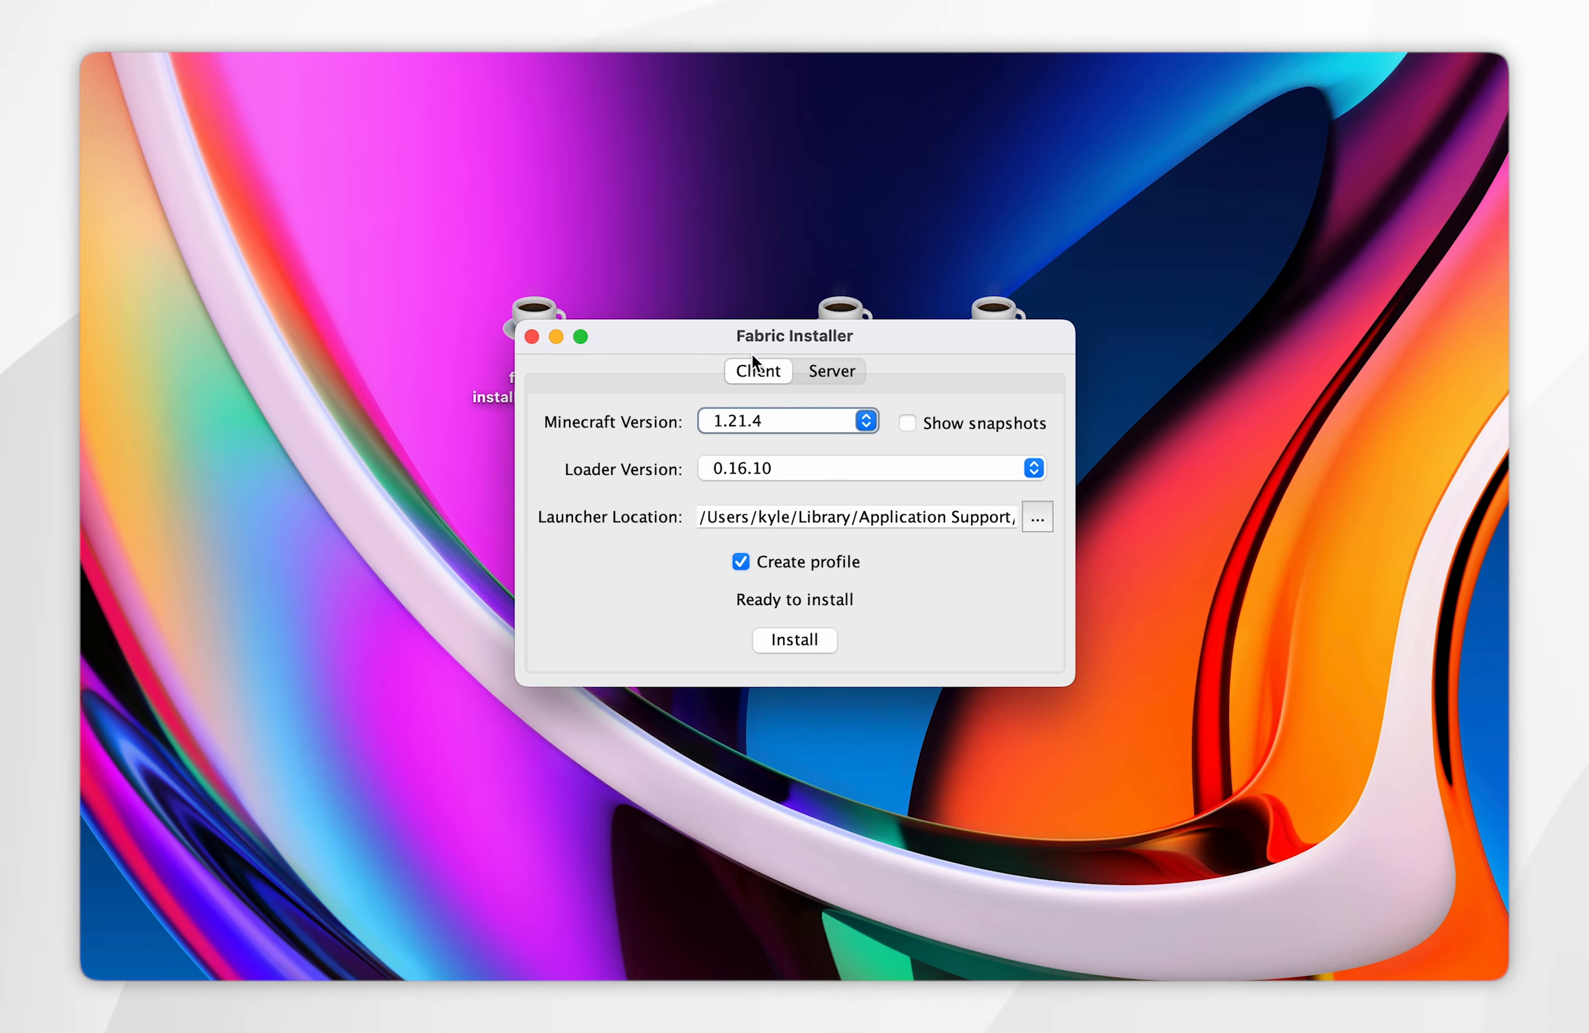
- Install the Fabric client for Minecraft version 1.21.4 with loader version 0.16.10 and dismiss the completion message
click(752, 380)
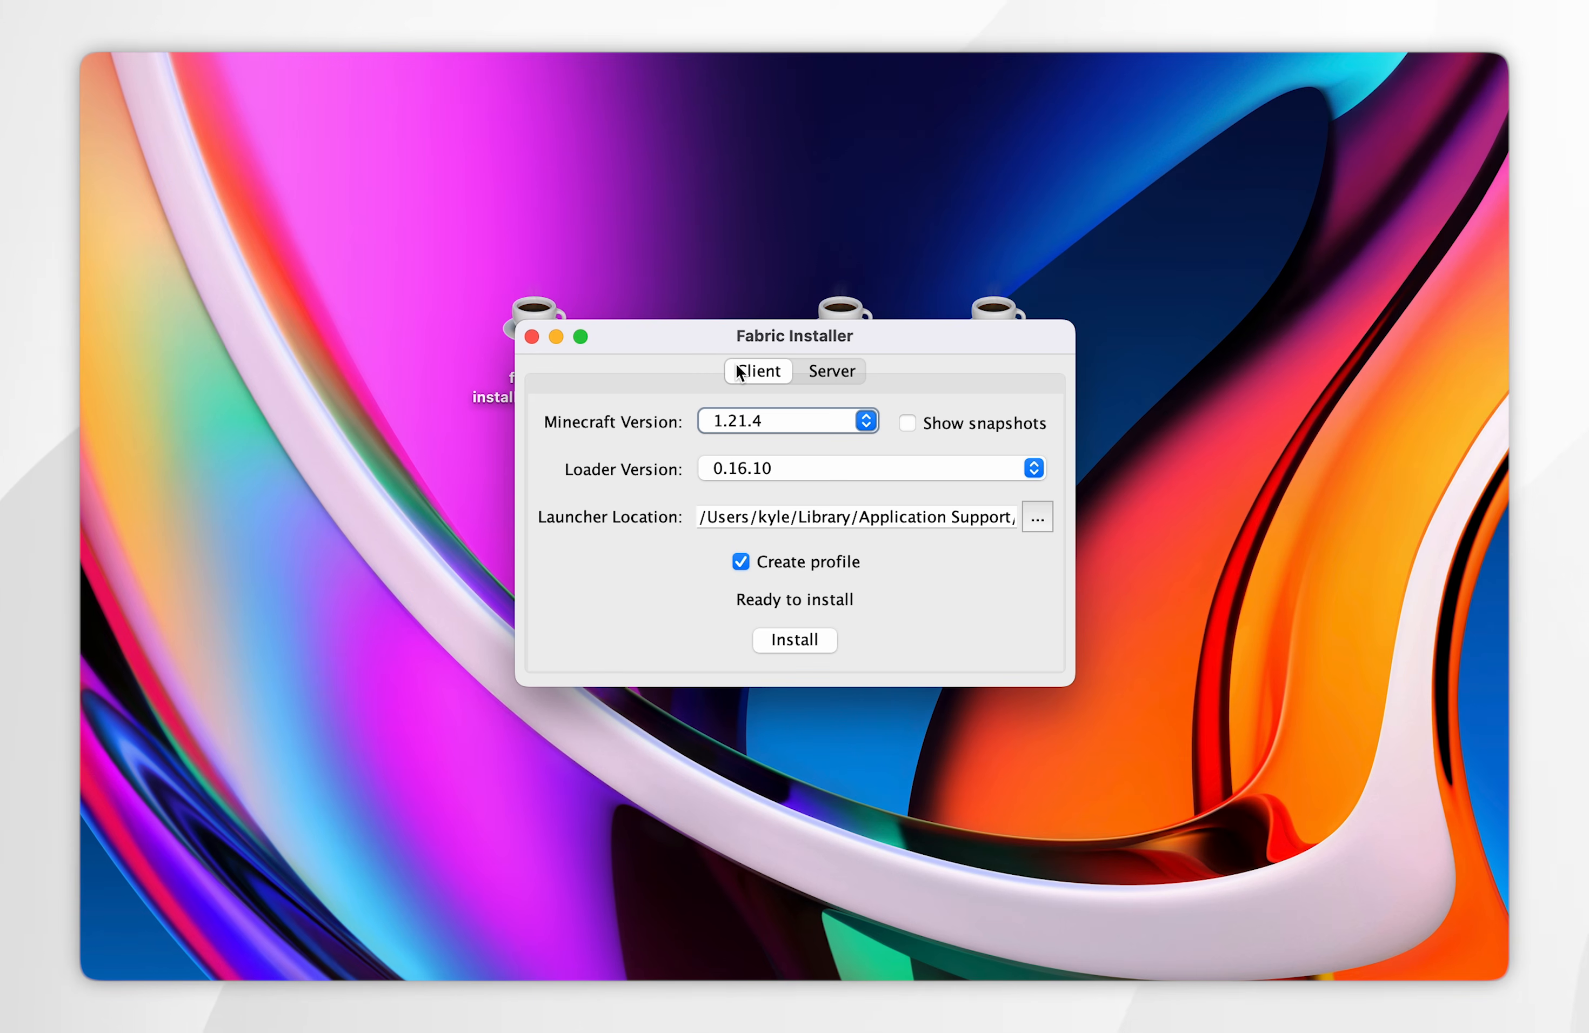
click(866, 422)
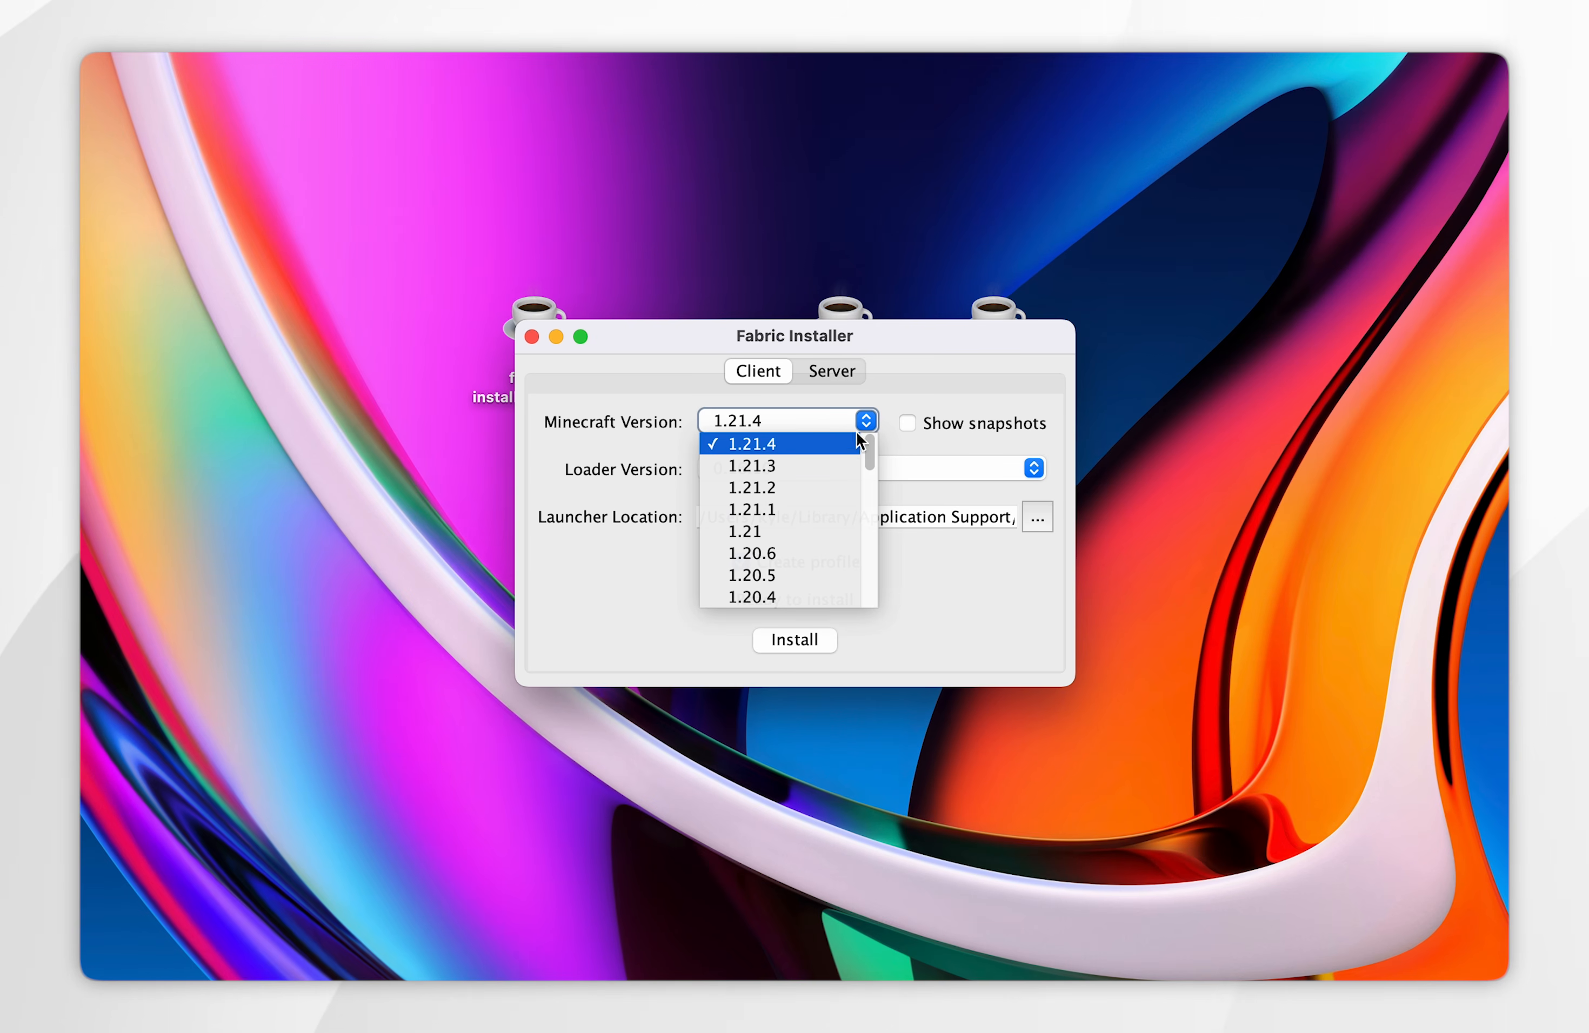
scroll(803, 552, down, 5)
scroll(803, 546, up, 5)
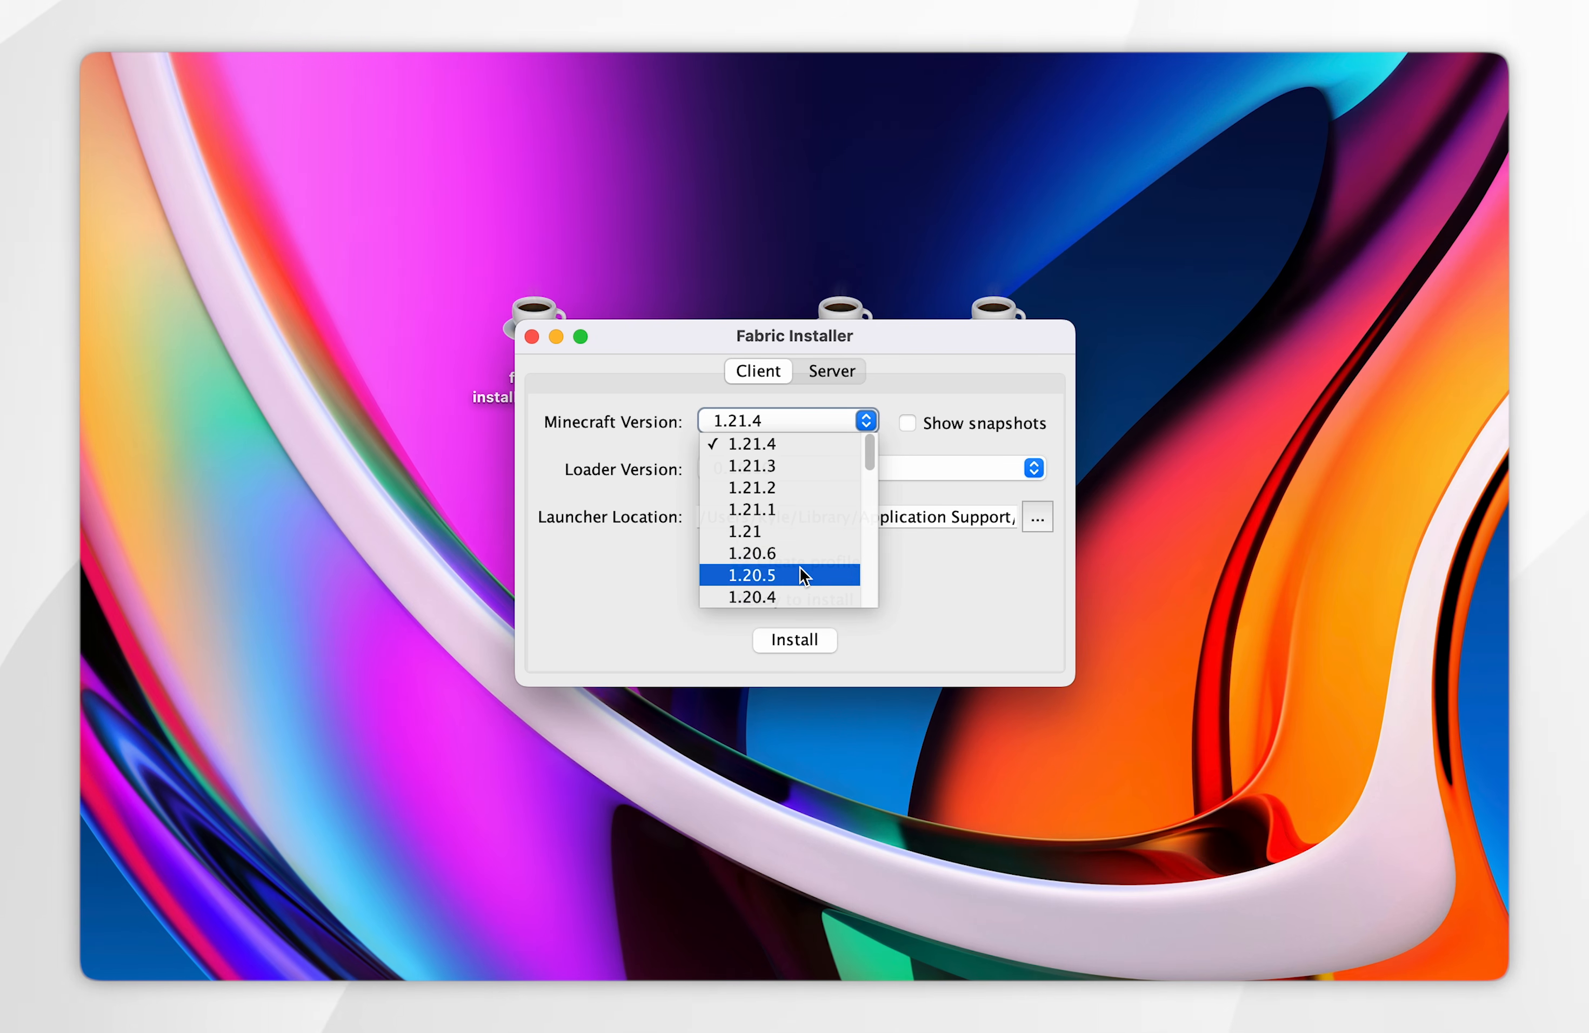
click(776, 442)
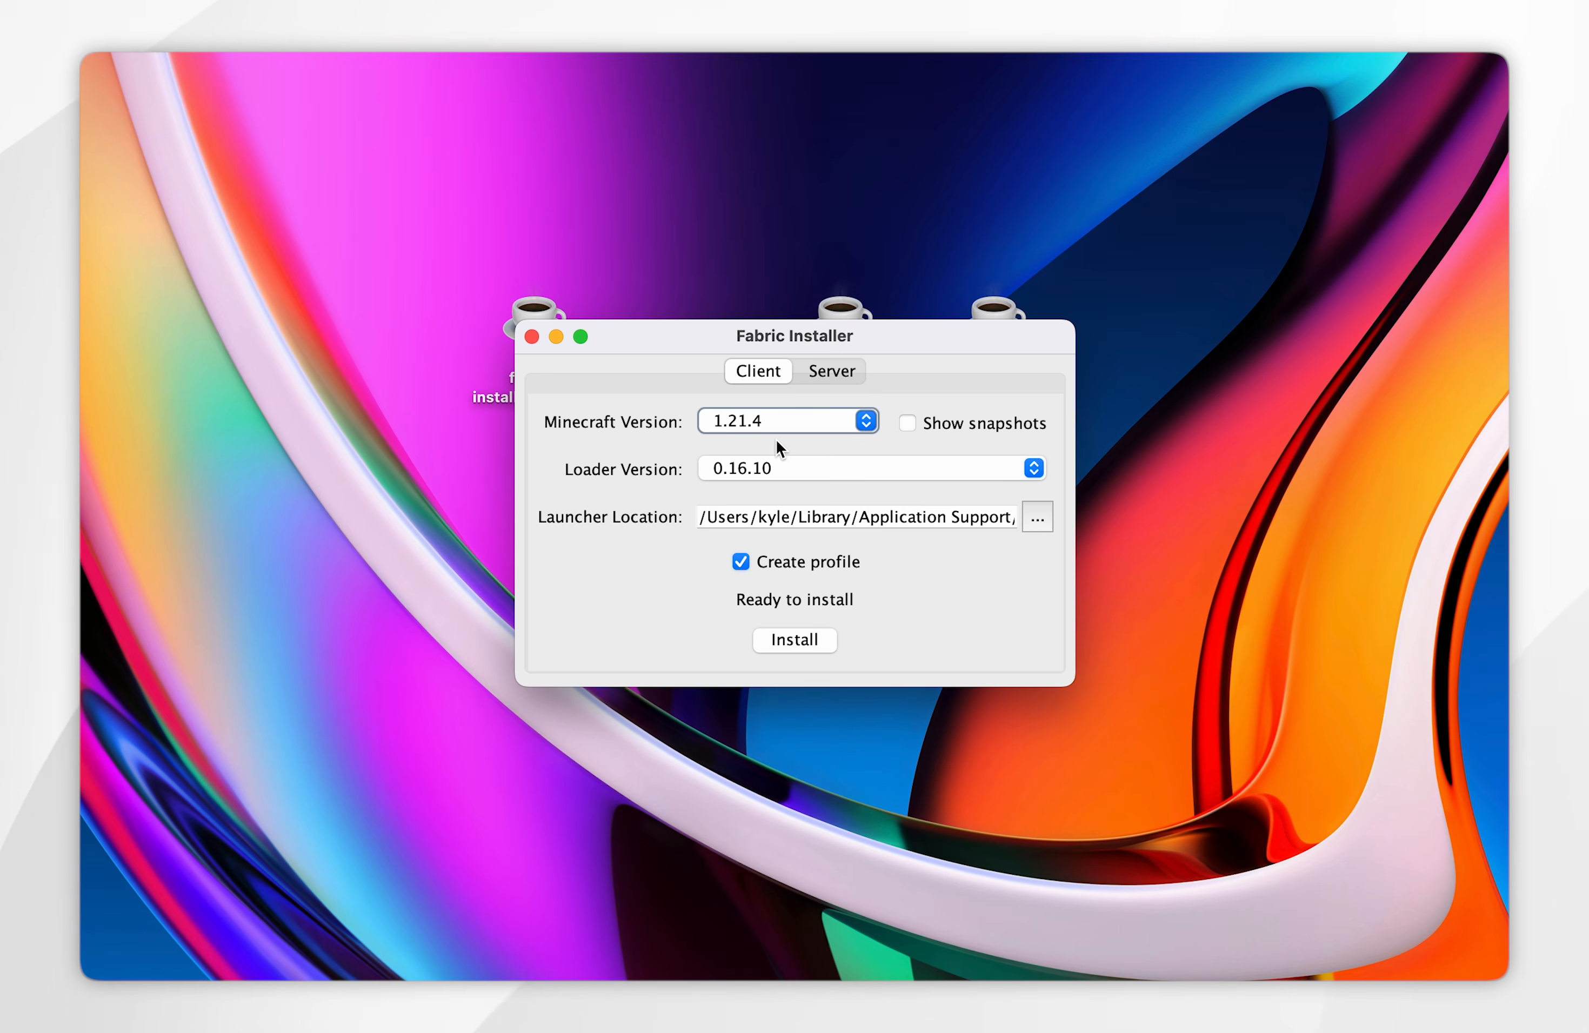
click(1014, 468)
click(670, 459)
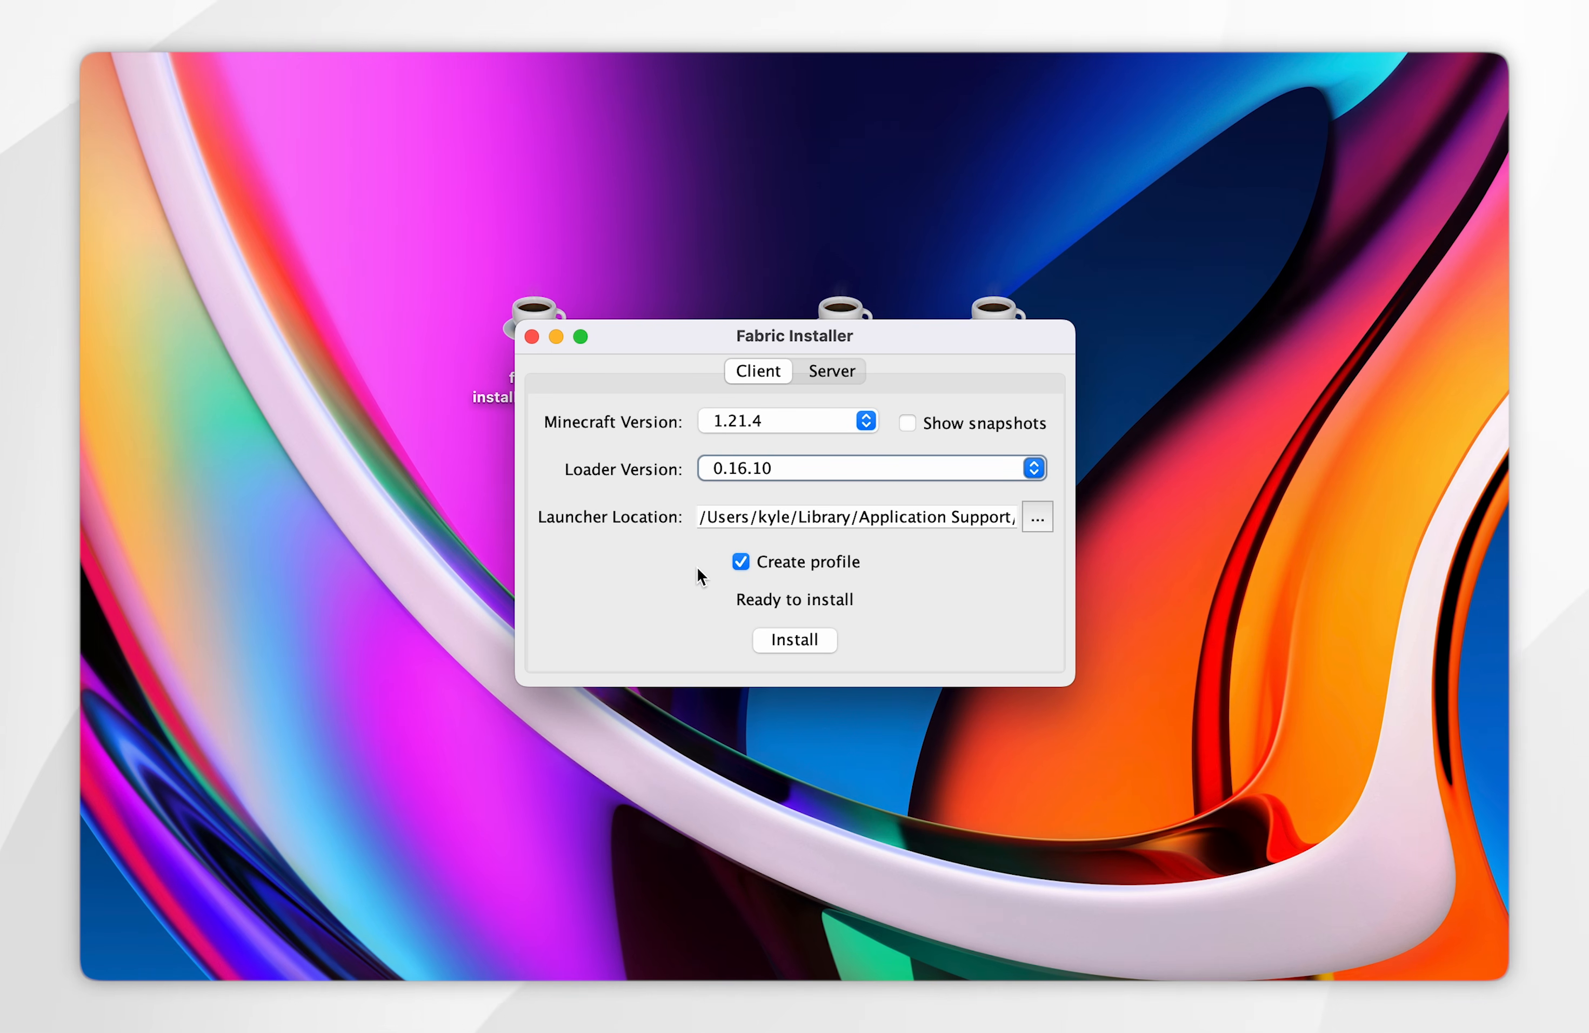
click(793, 639)
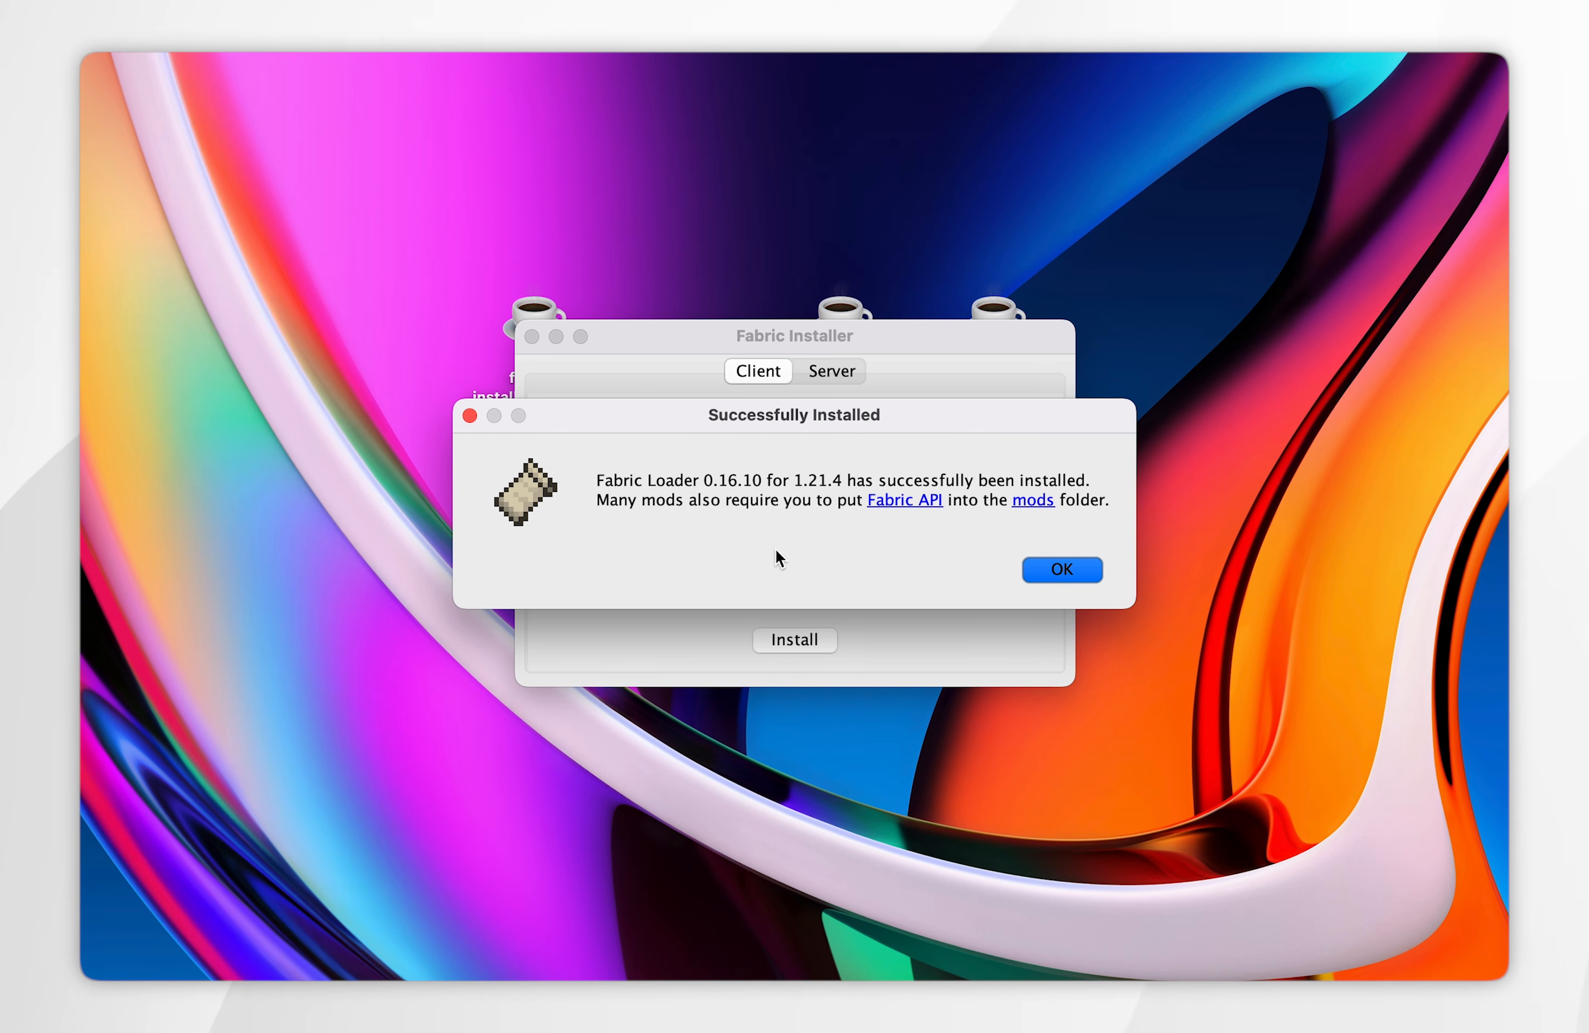
click(1072, 575)
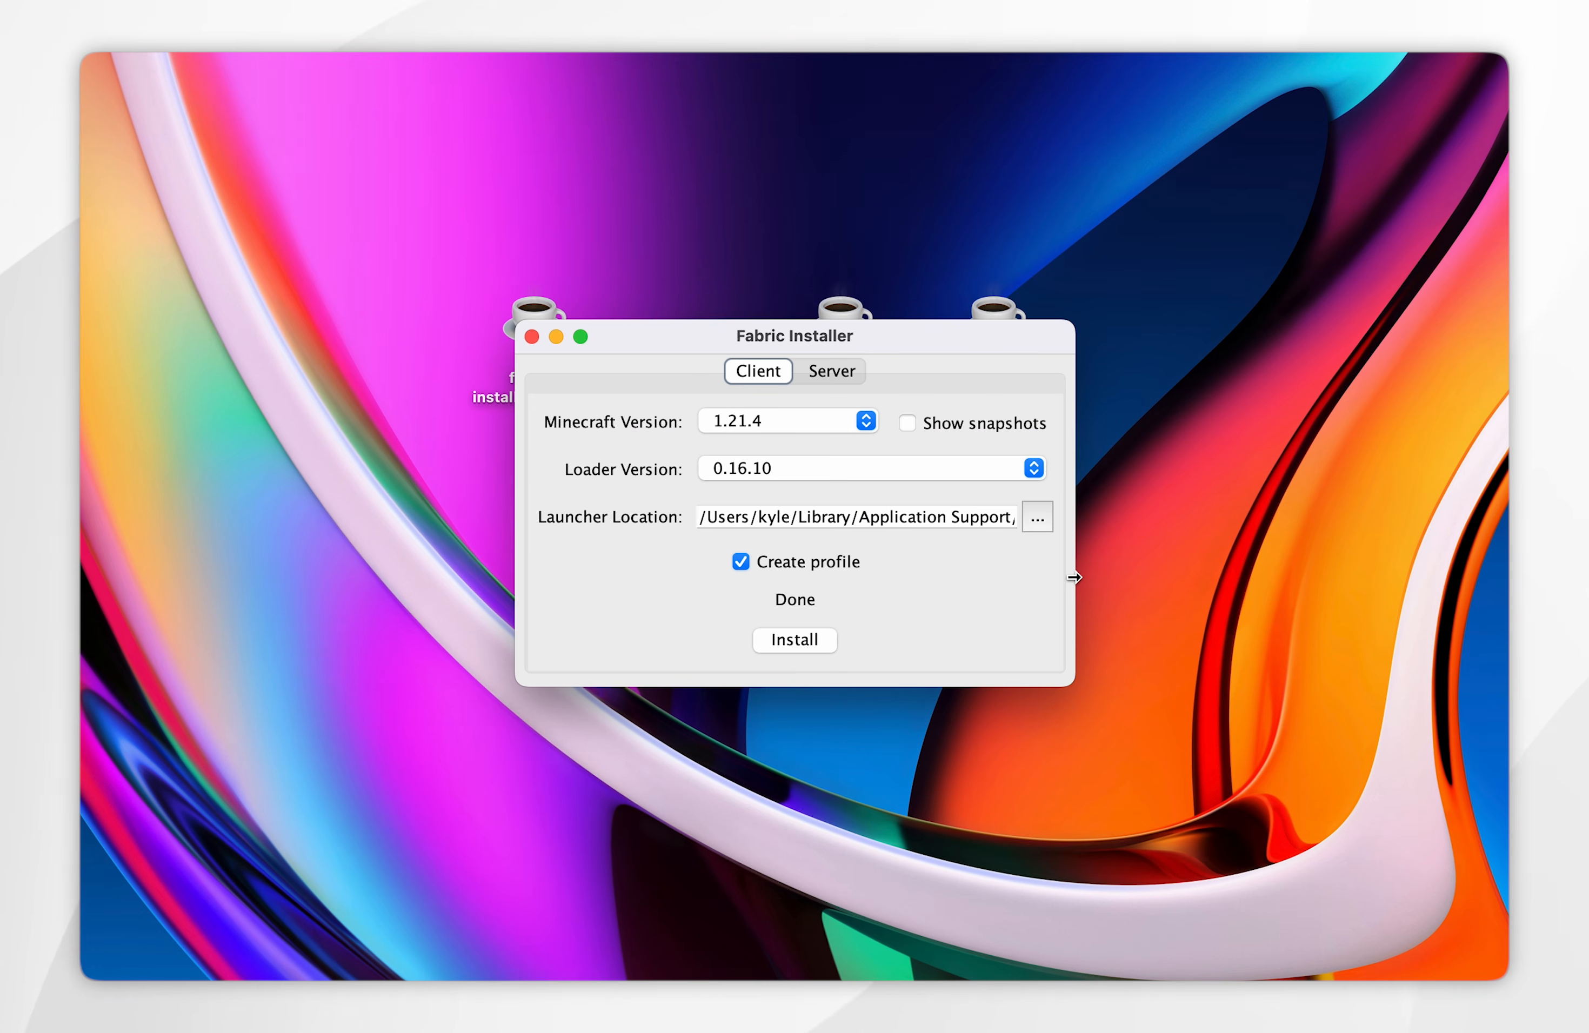
- Close the Fabric Installer and move fabric-installer-1.0.1.jar from the desktop to the bin
click(532, 336)
drag(633, 237, 536, 311)
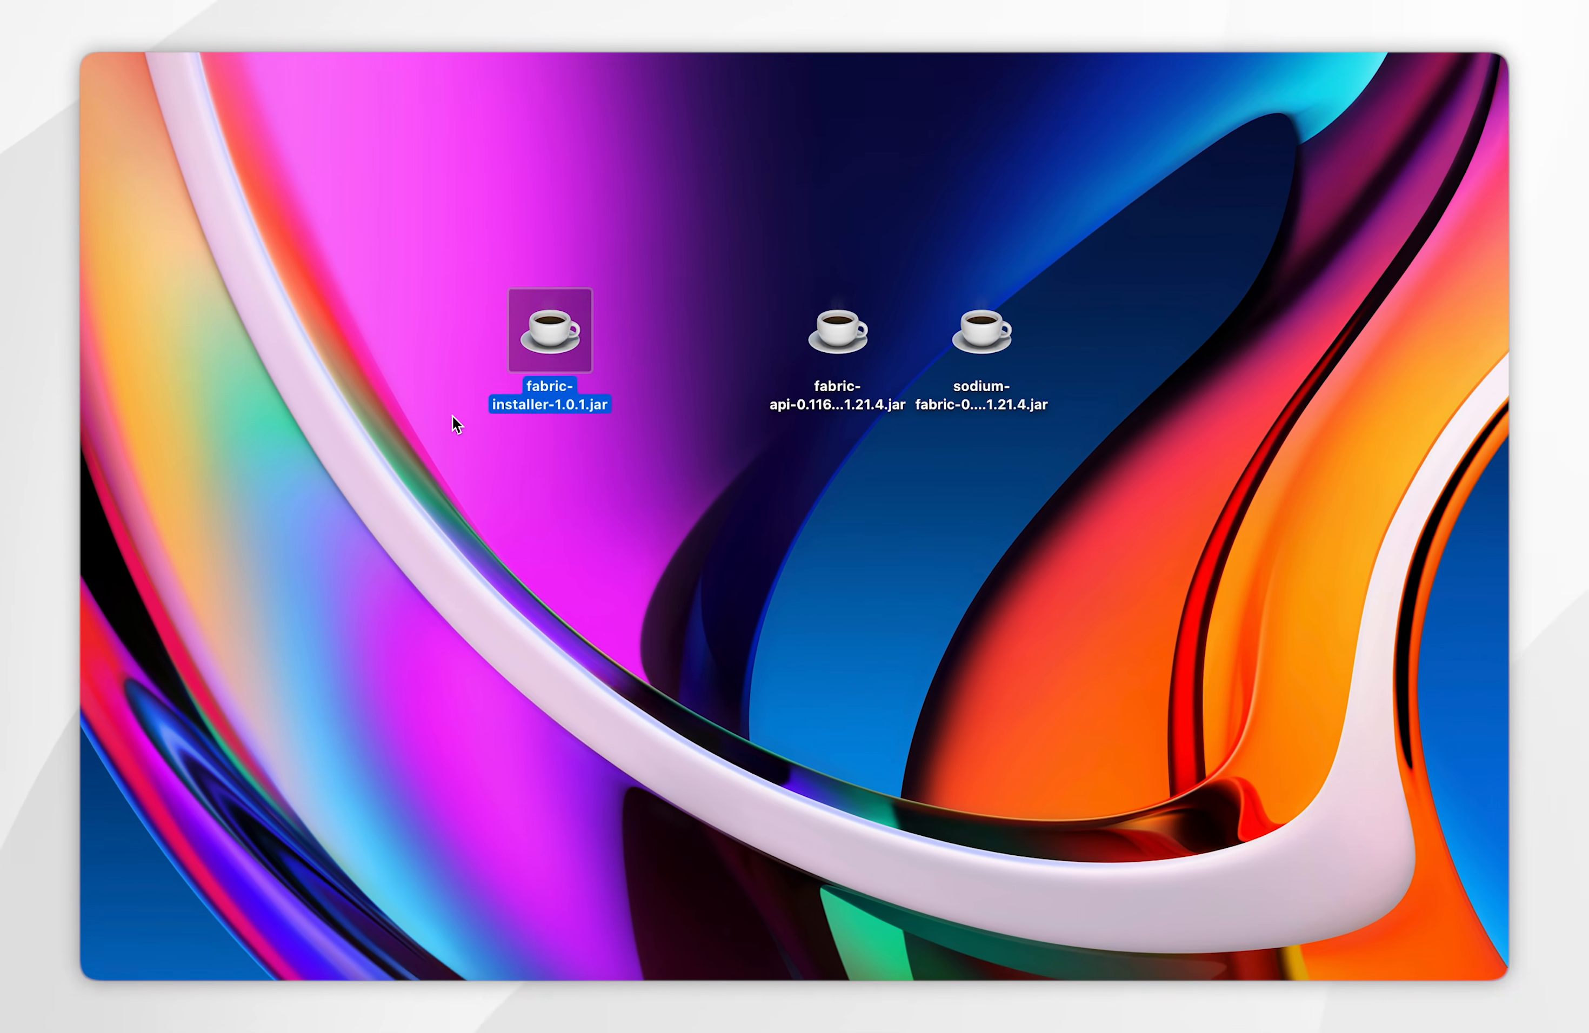
key(super+BackSpace)
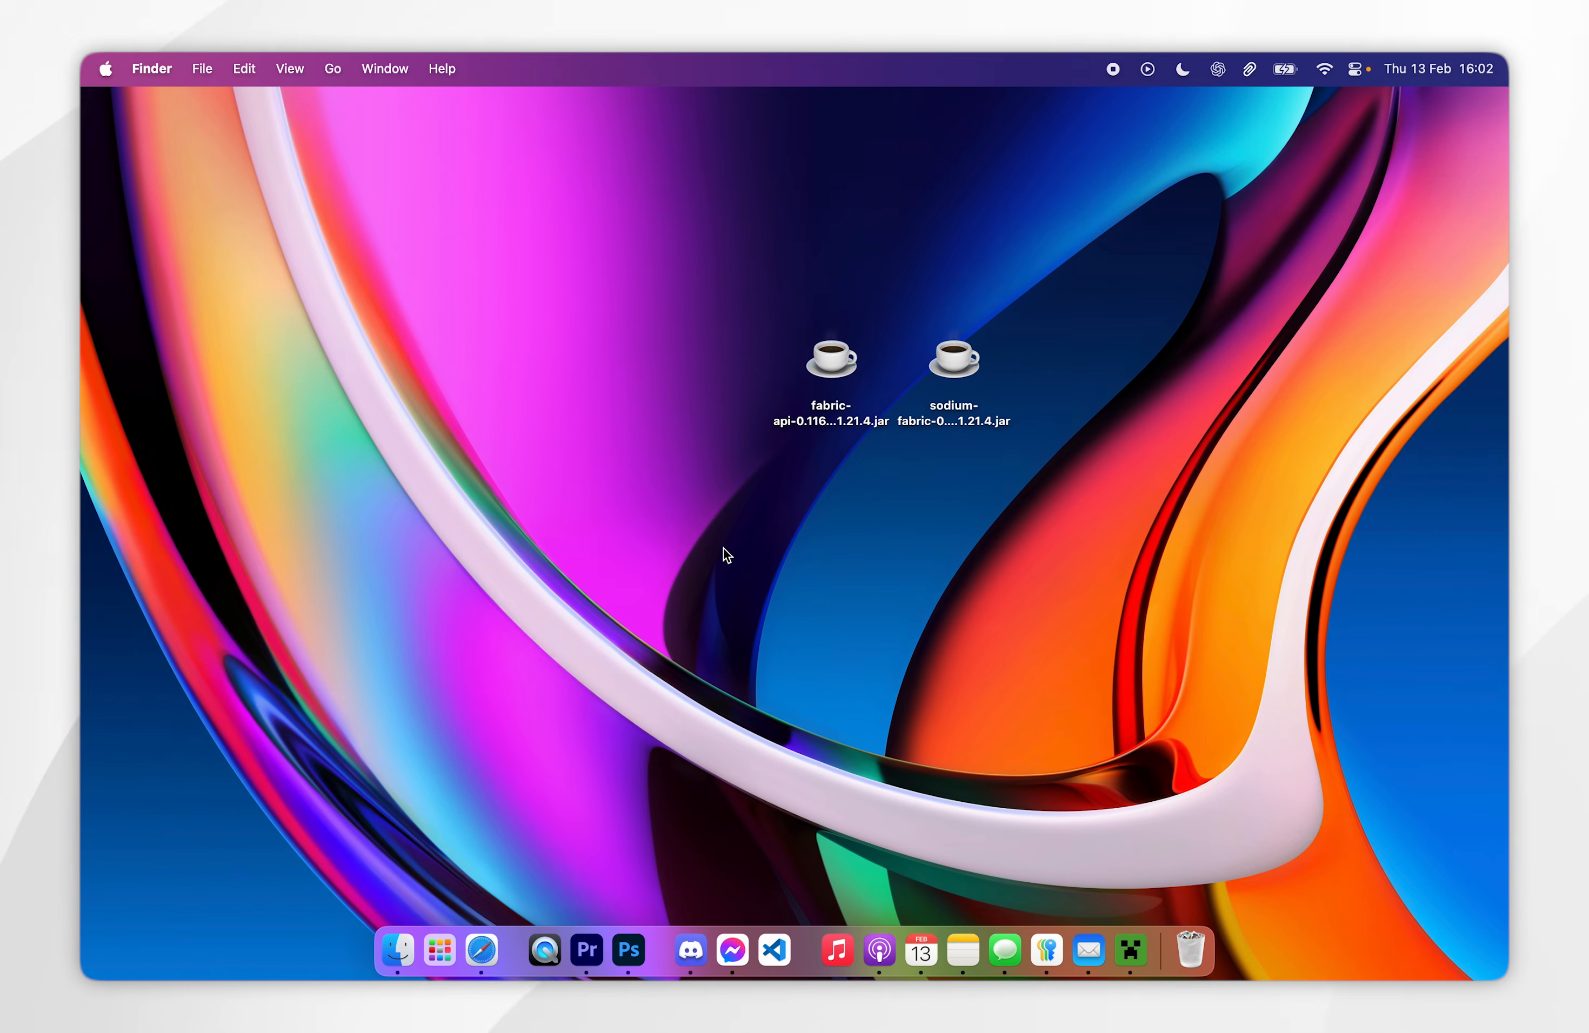
drag(724, 549, 935, 482)
drag(1027, 506, 974, 366)
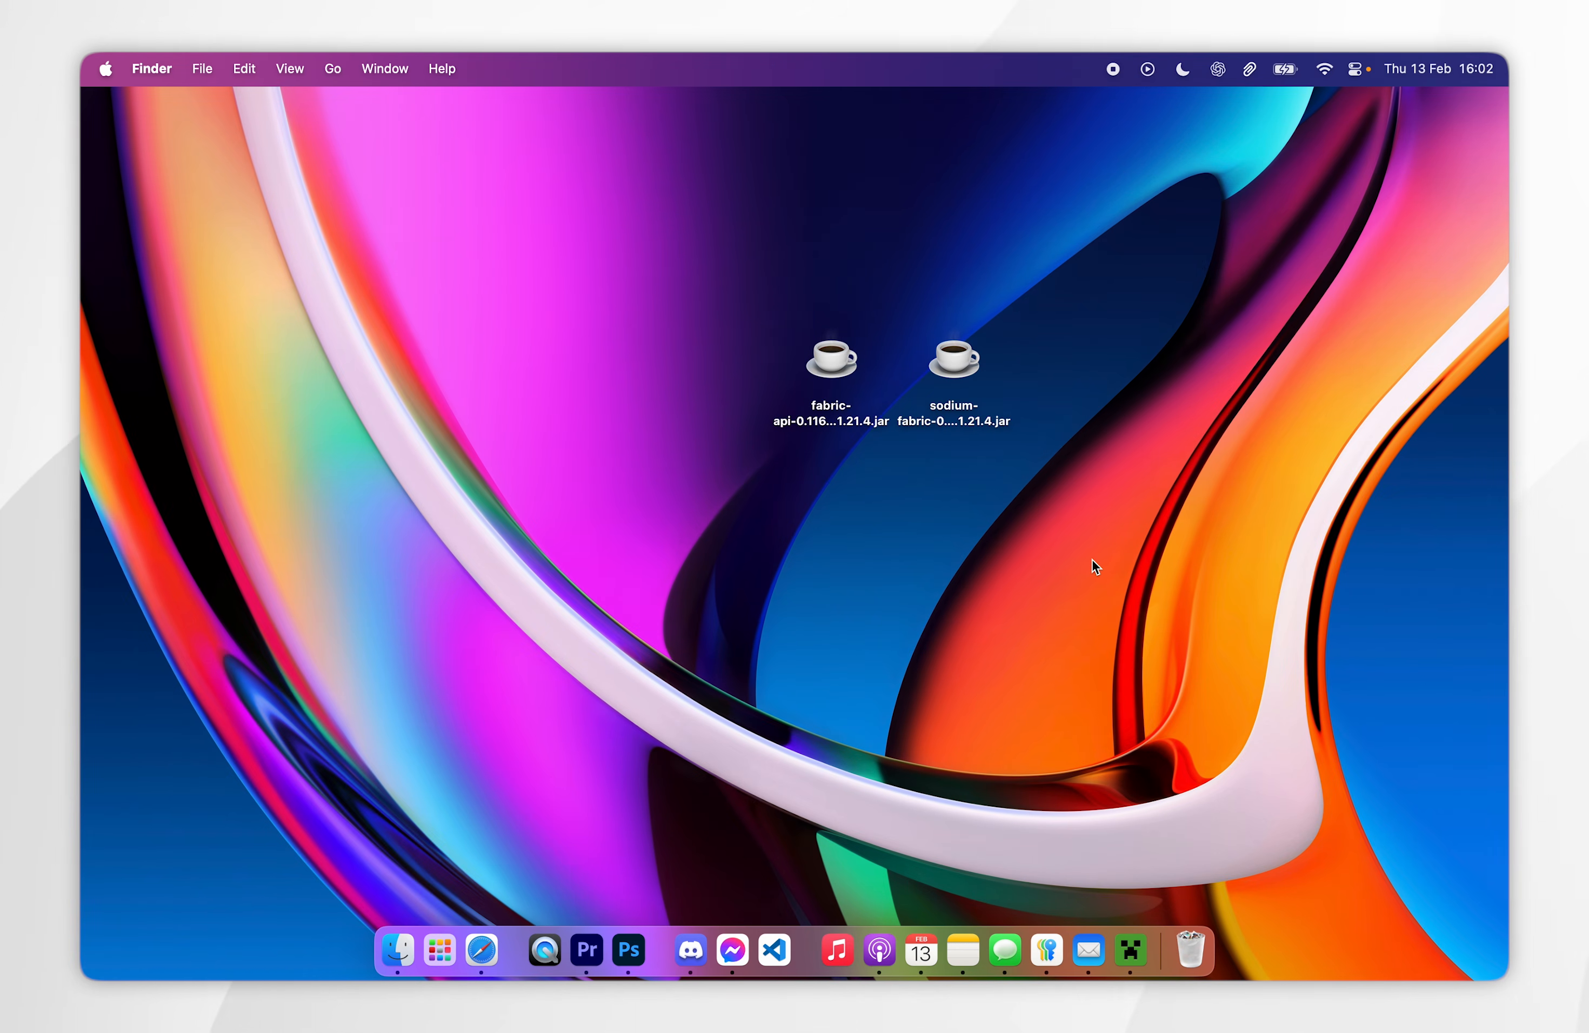
- Switch to the Minecraft Launcher and open the game folder of the fabric-loader-1.21.4 installation
click(1134, 939)
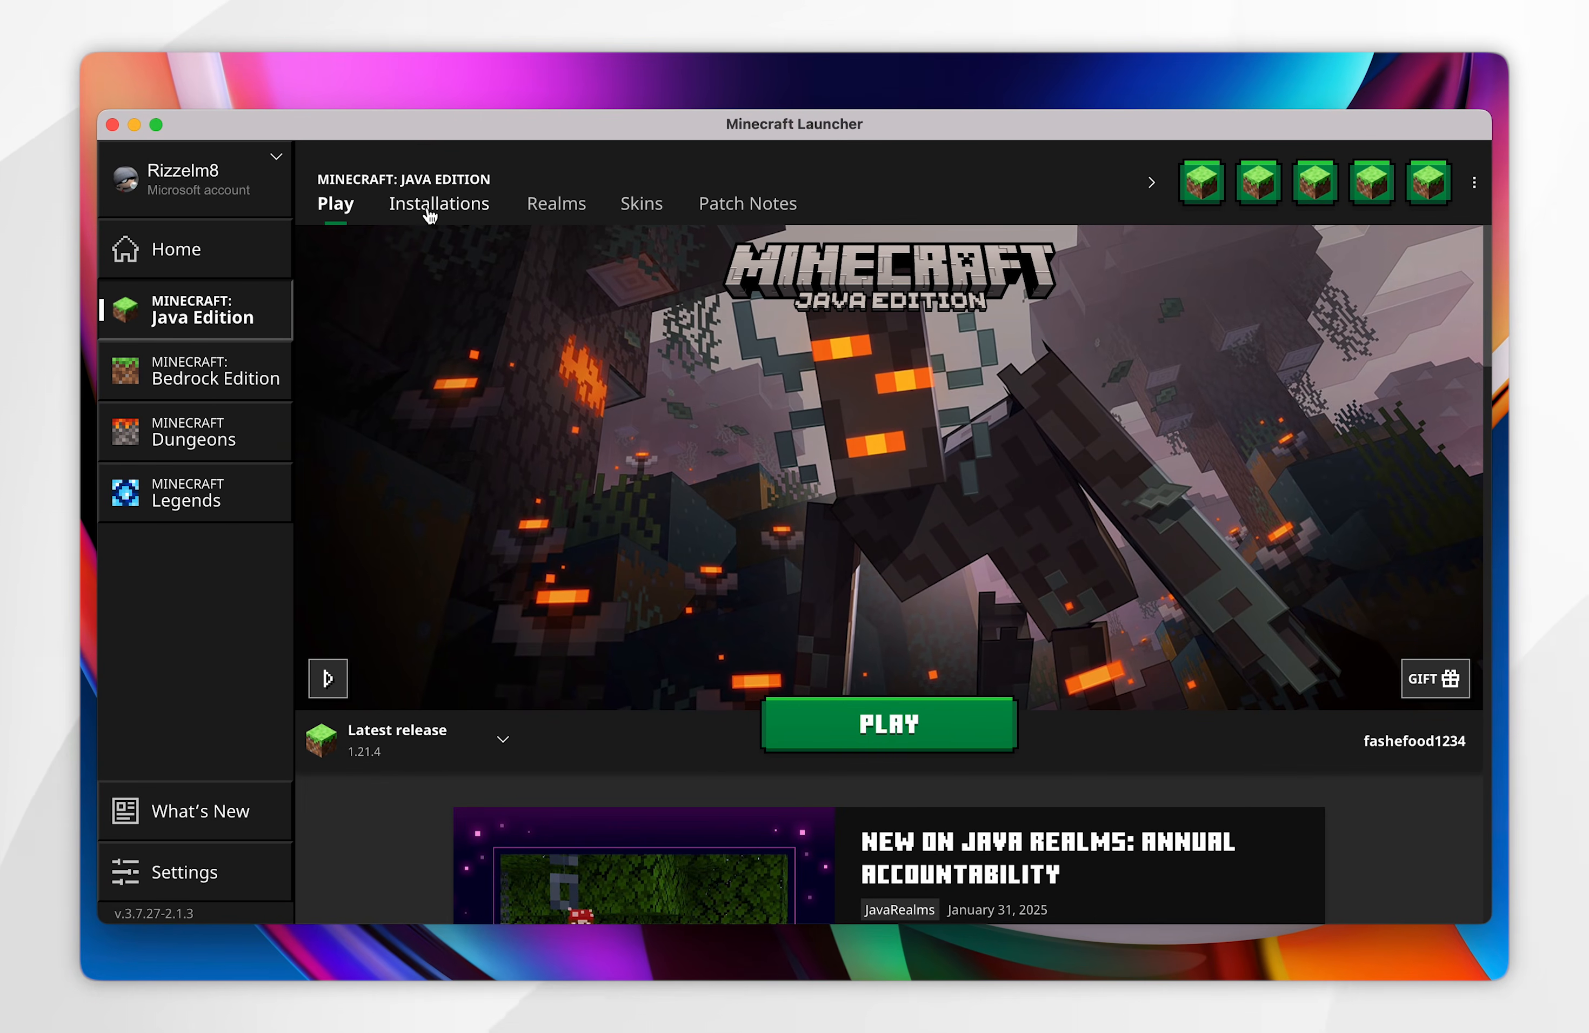
click(477, 227)
mouse_move(546, 460)
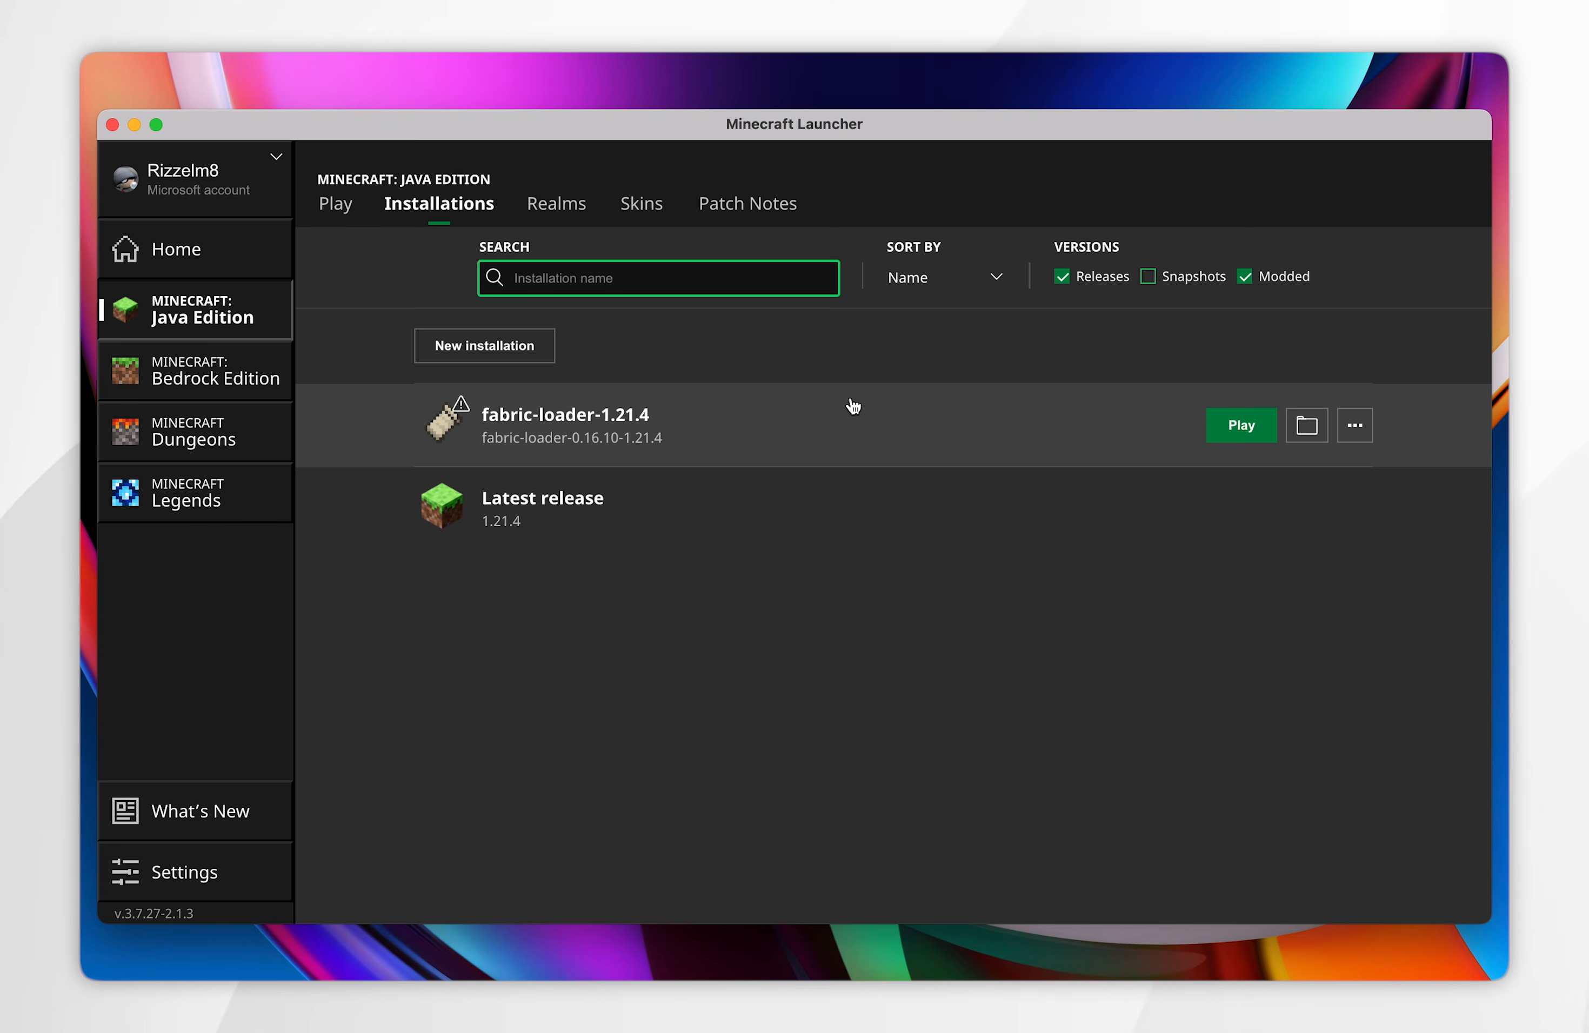
click(1302, 428)
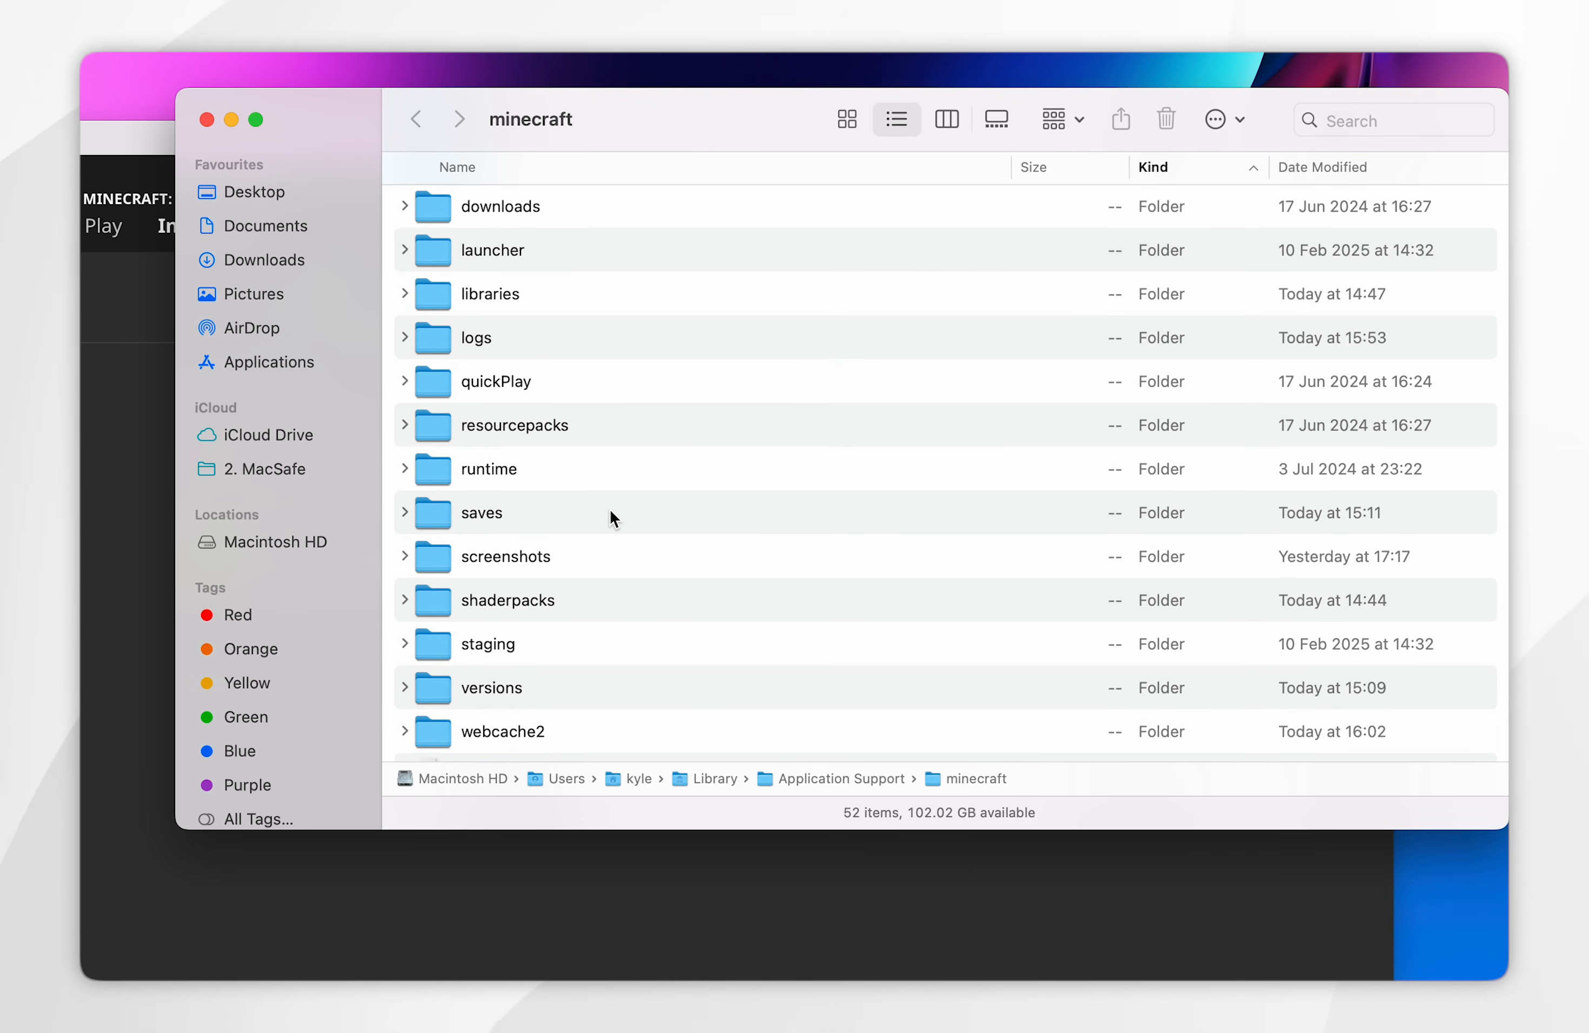
- Check the minecraft folder for a mods folder and create a new folder named mods in it
scroll(610, 512, down, 5)
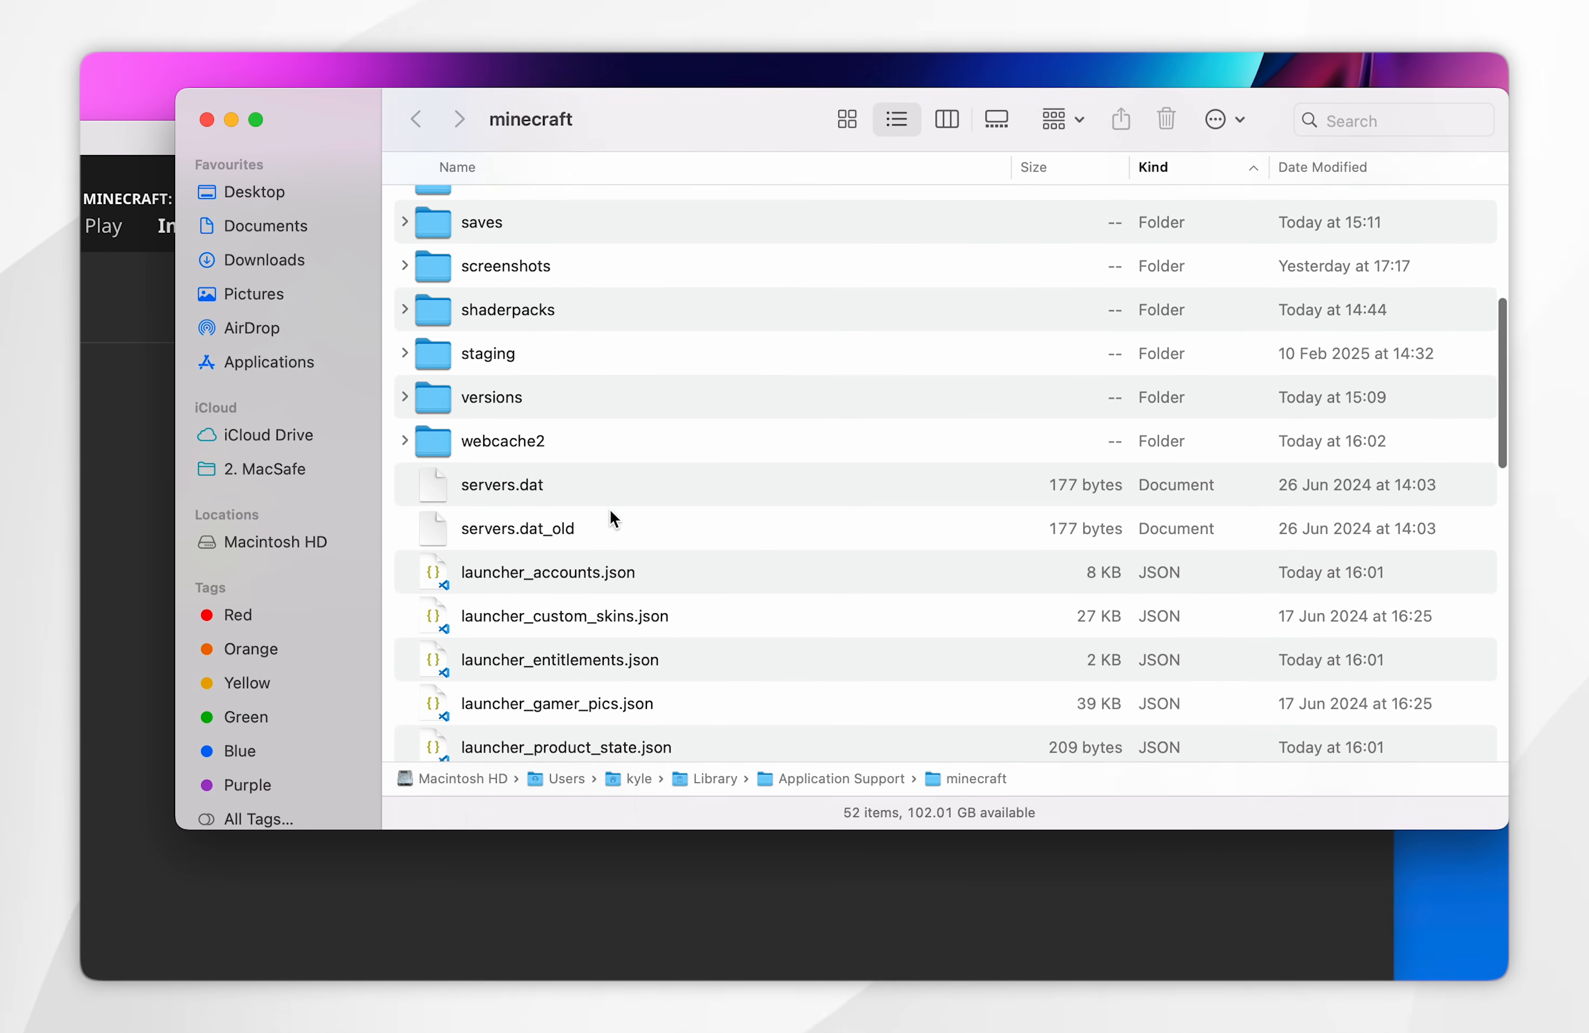
scroll(611, 511, up, 8)
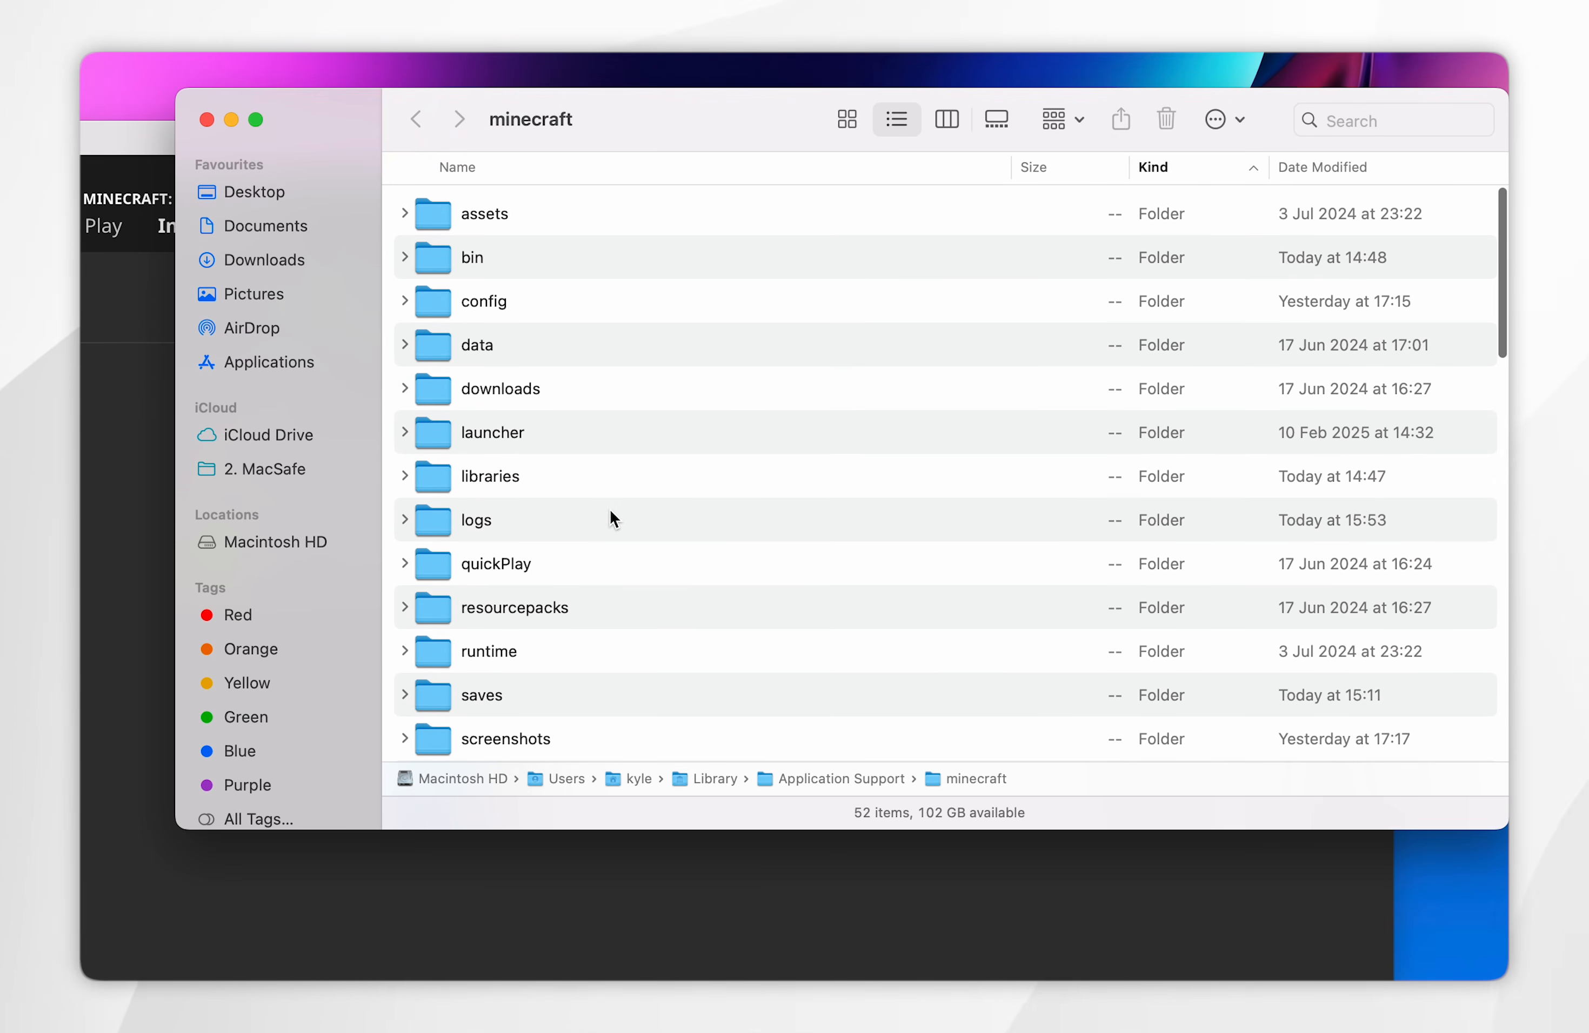
click(1216, 121)
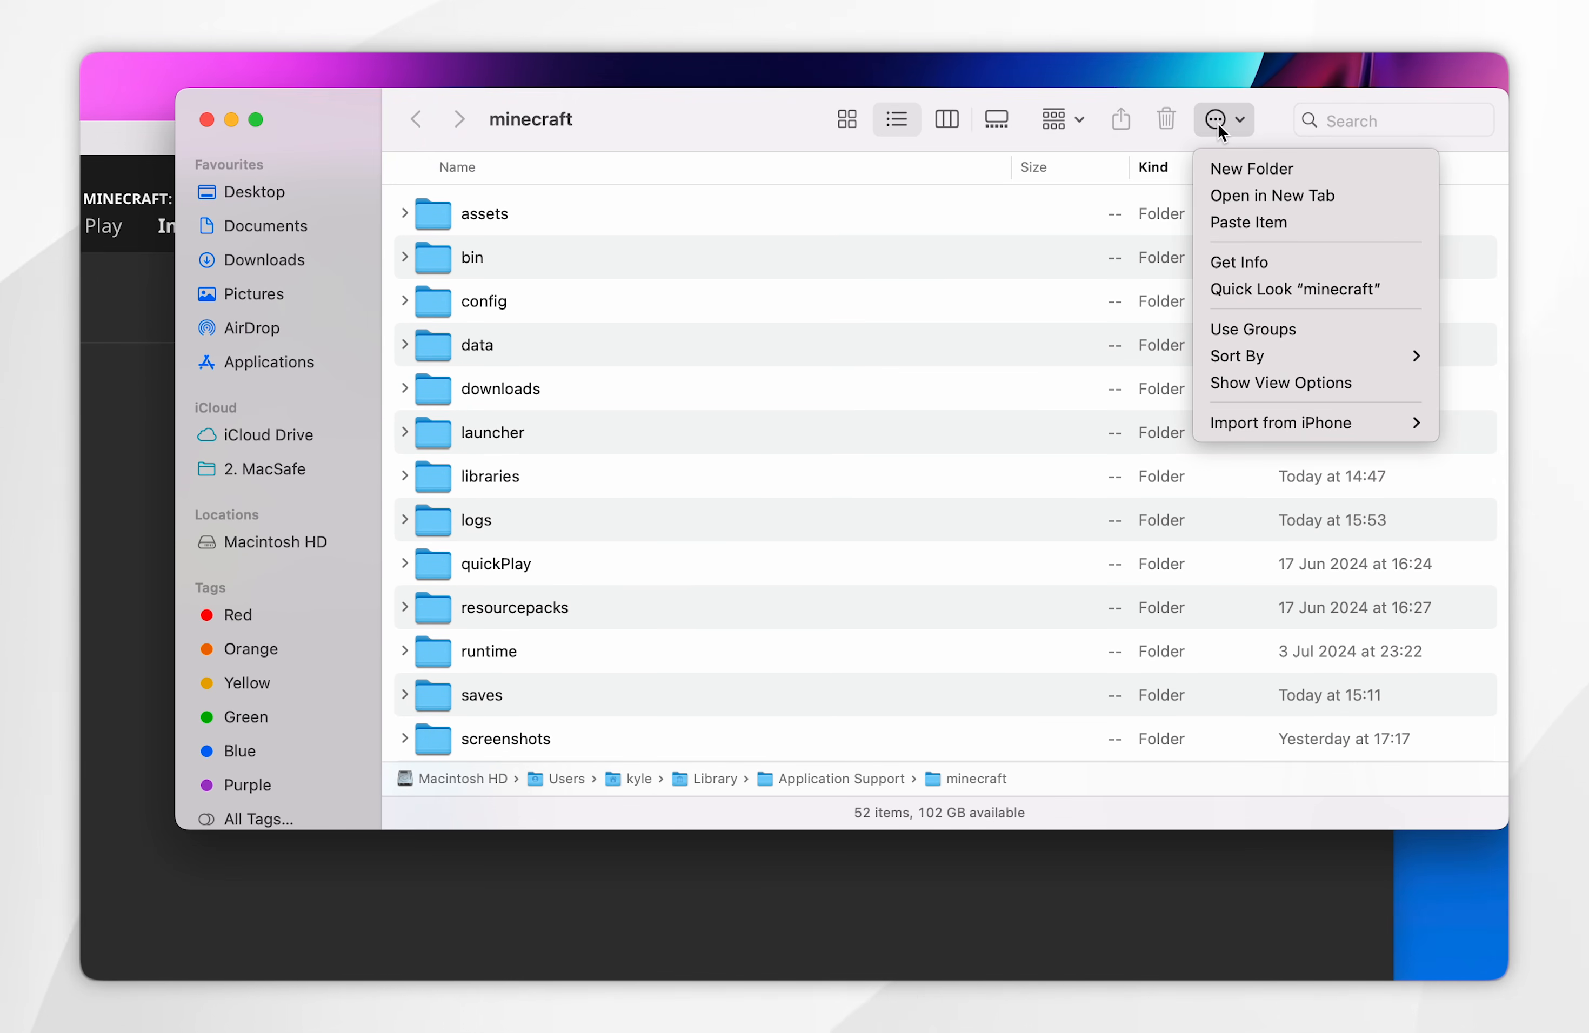
click(1242, 162)
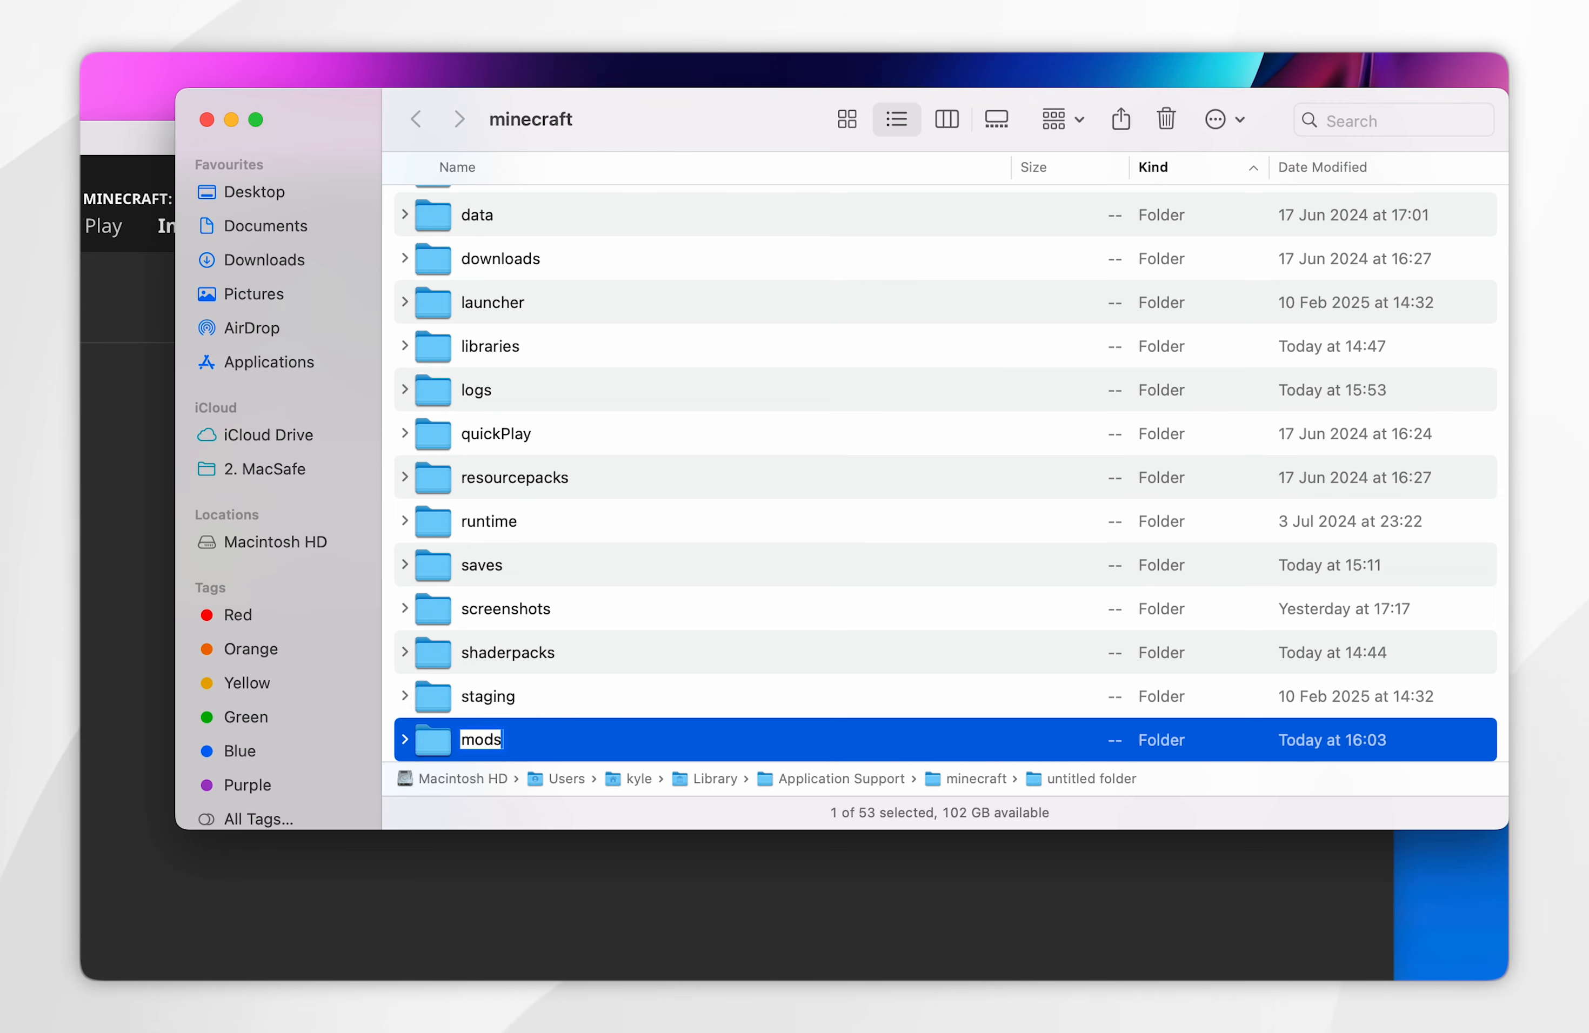
key(Return)
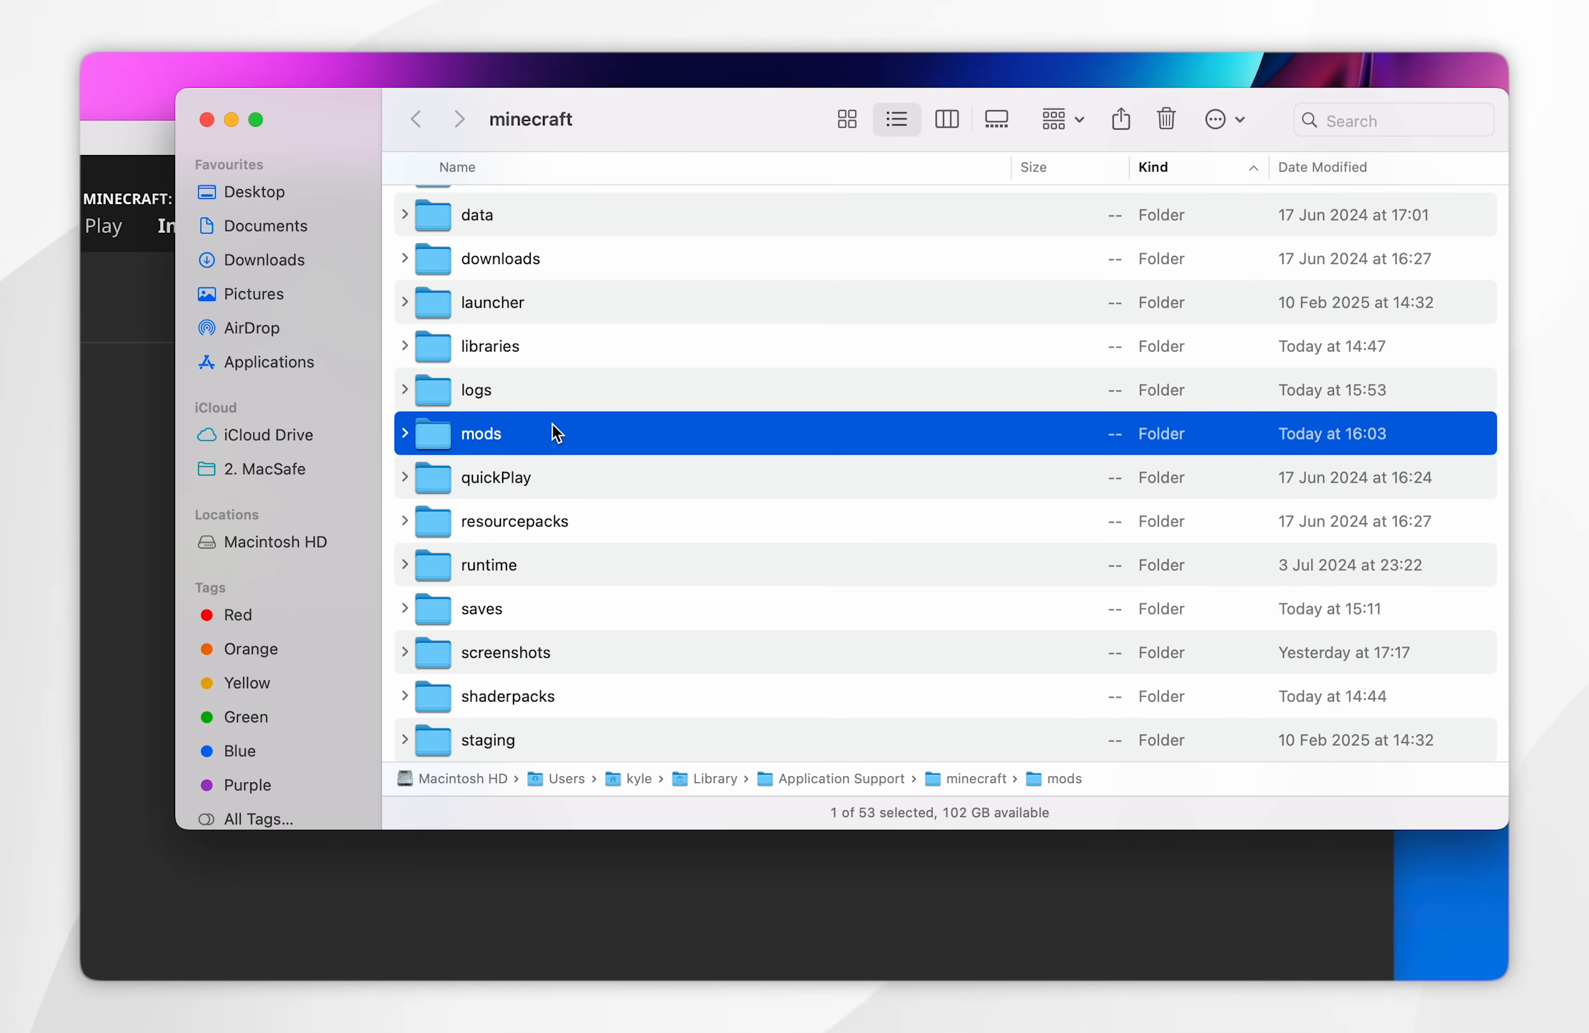
- Move the Fabric API and Sodium jar files from the desktop into the mods folder and close the folder window
double_click(556, 432)
key(F11)
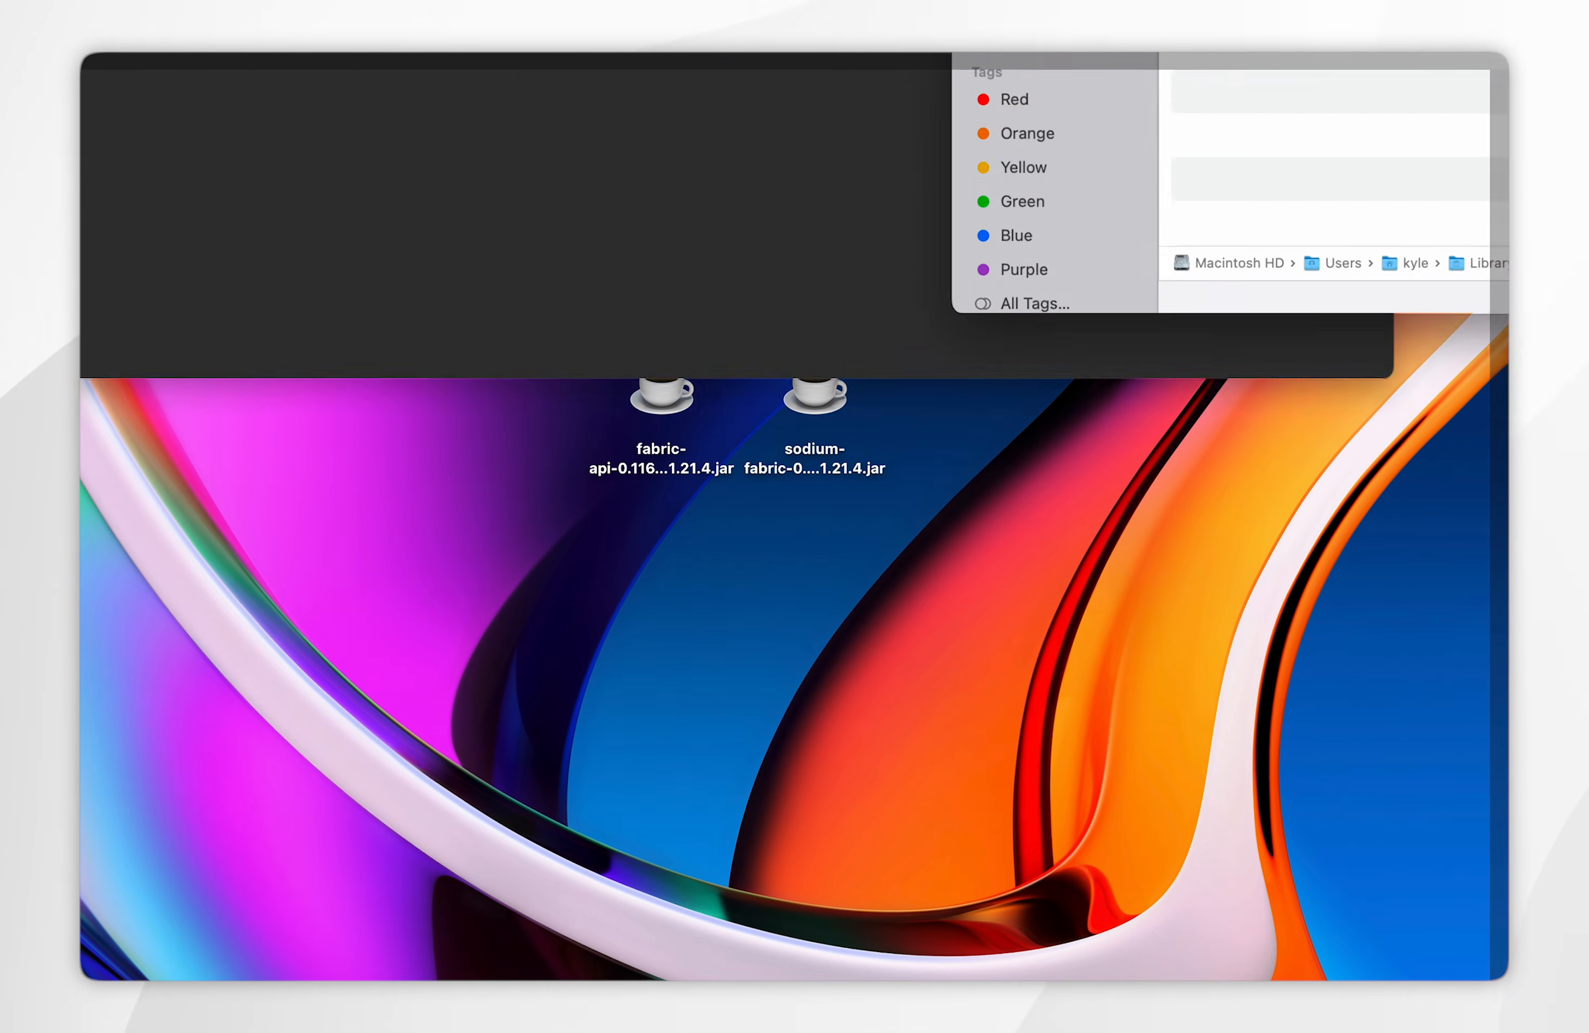
drag(975, 597, 606, 396)
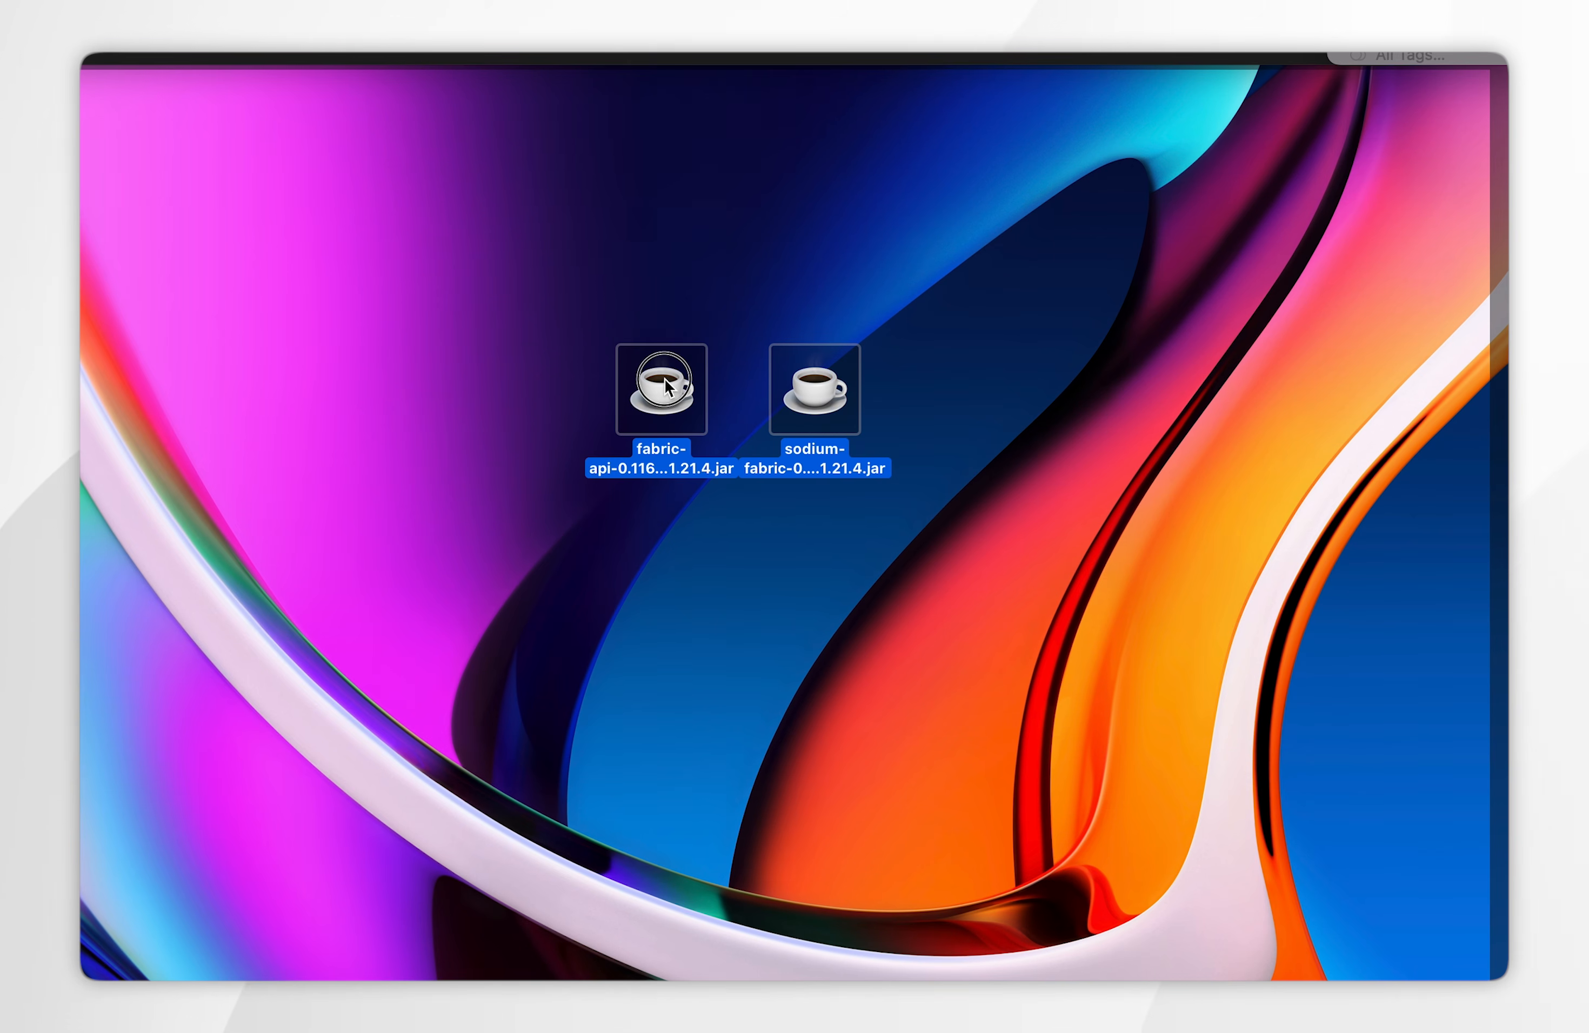
drag(871, 463, 692, 386)
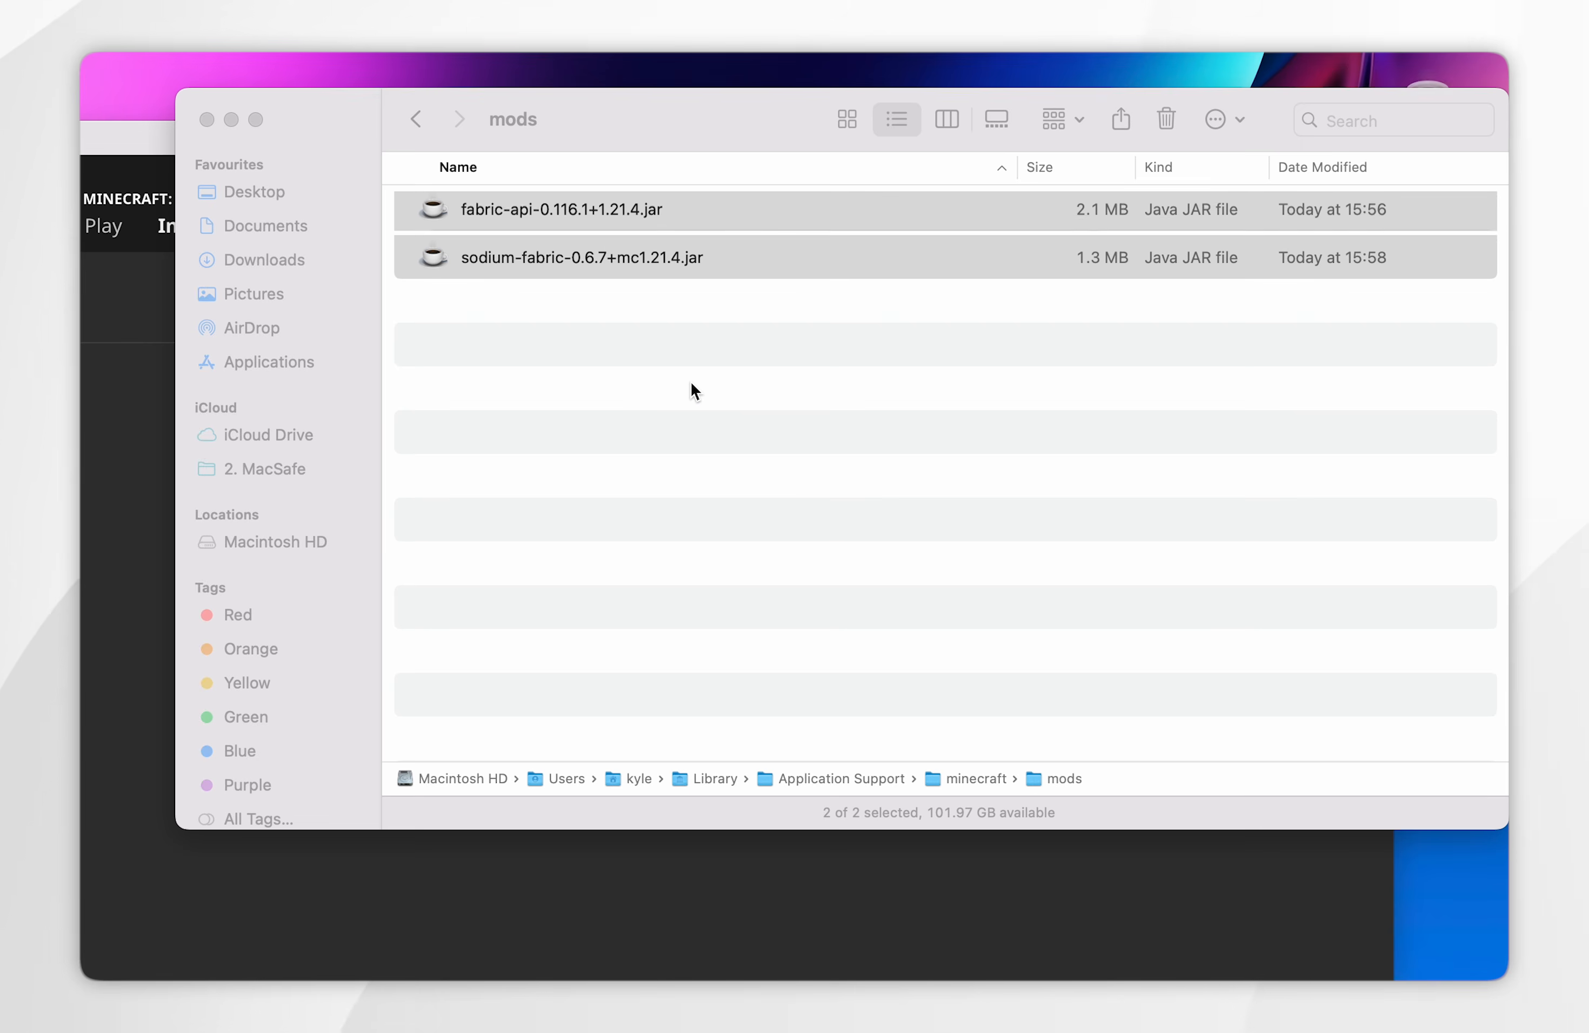
click(203, 123)
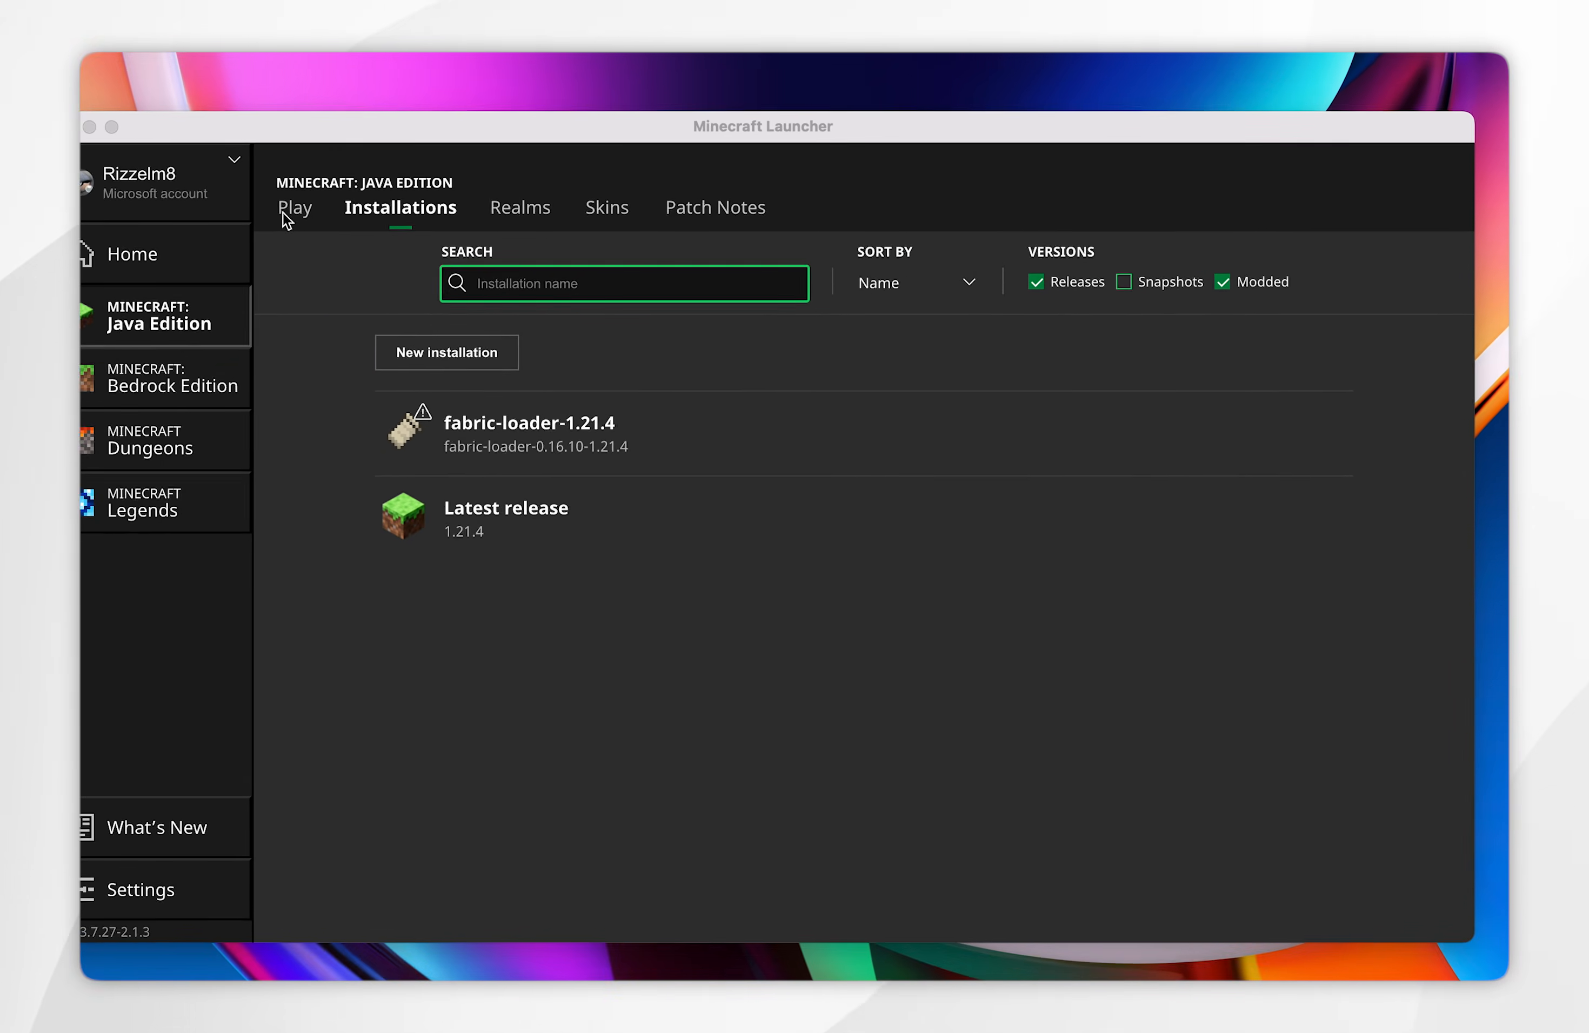
- Select the fabric-loader-1.21.4 installation in the Minecraft Launcher and start the game with it
click(285, 213)
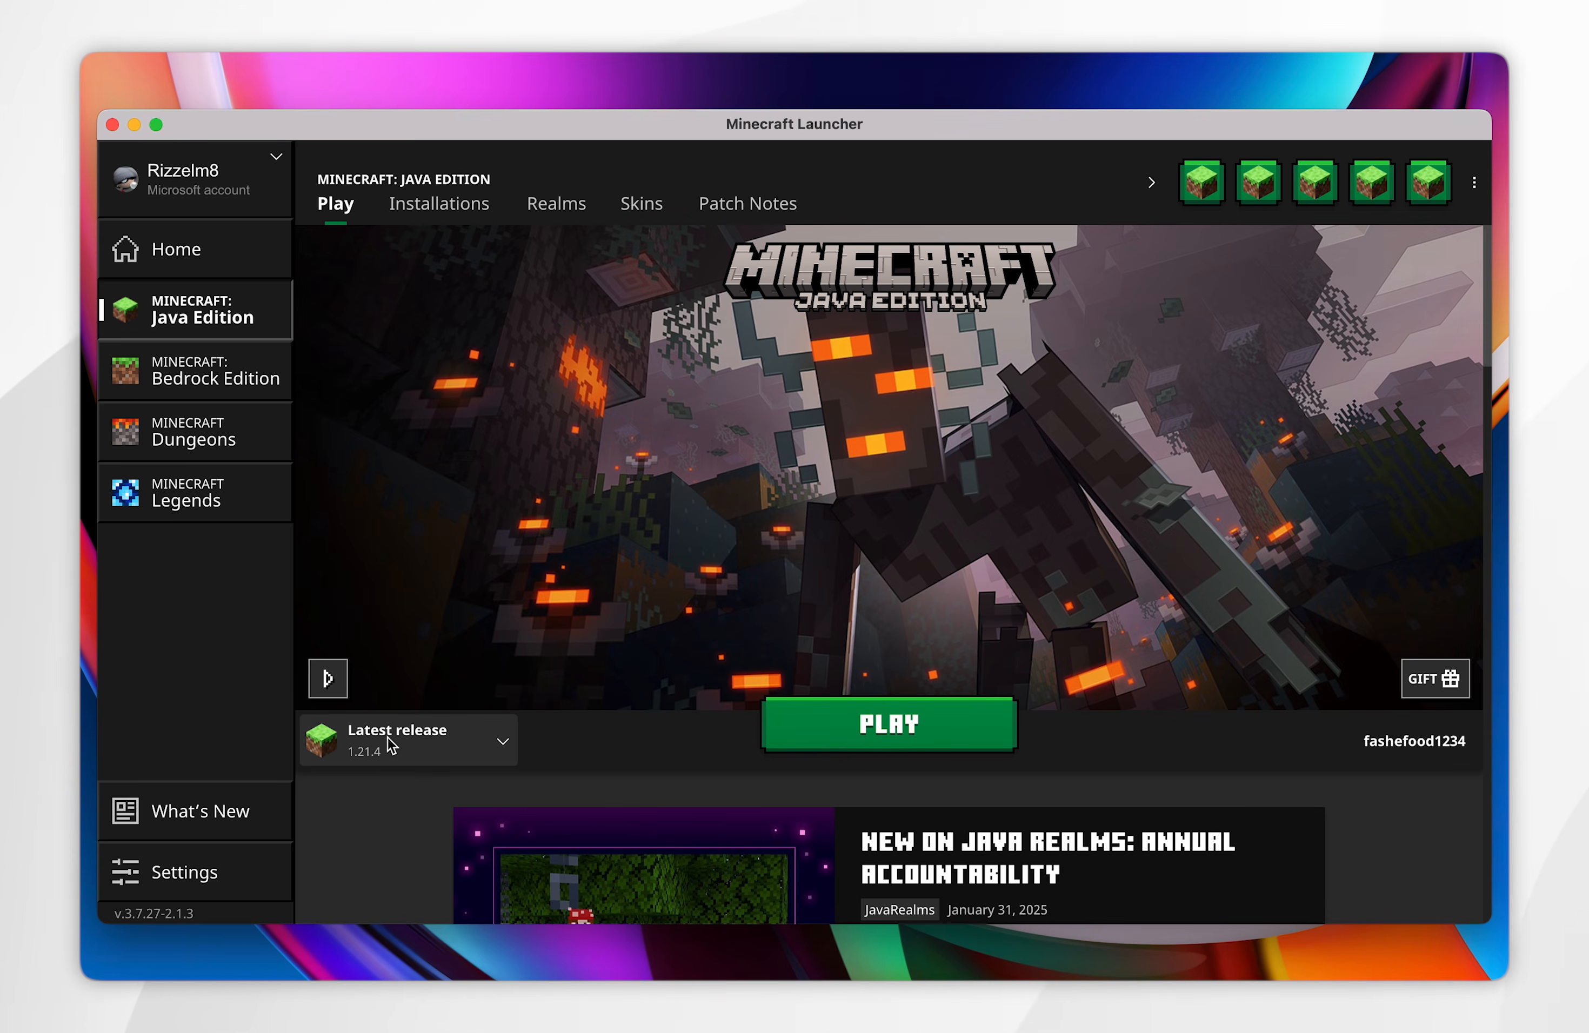
click(444, 750)
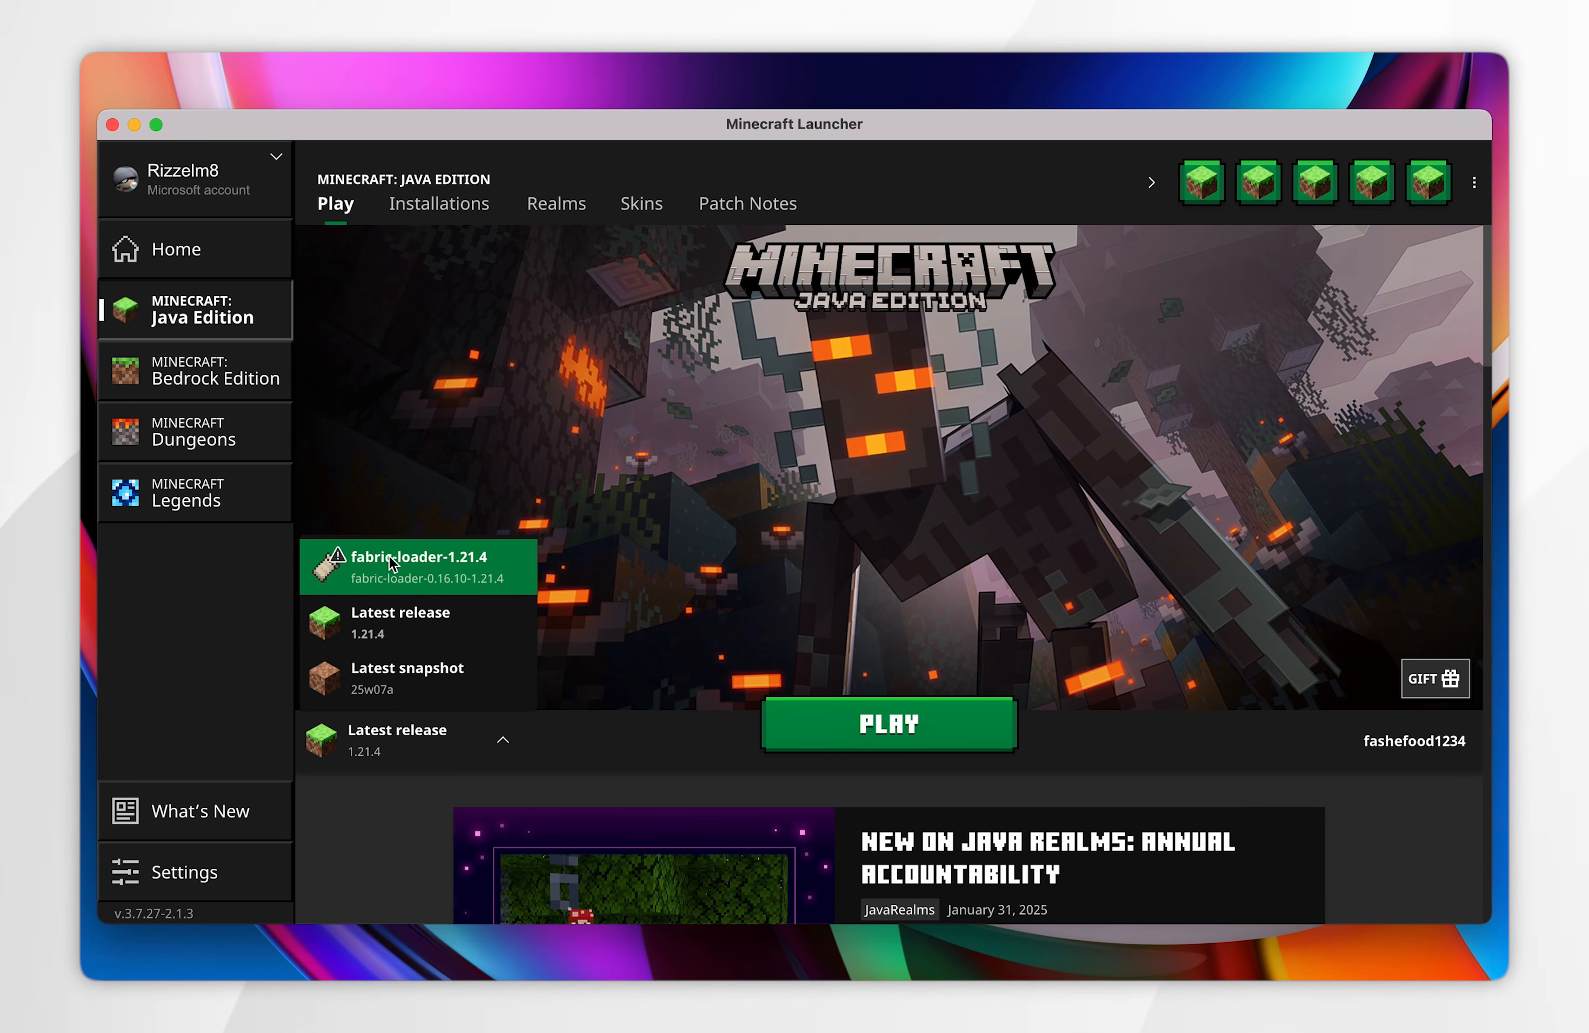
click(900, 726)
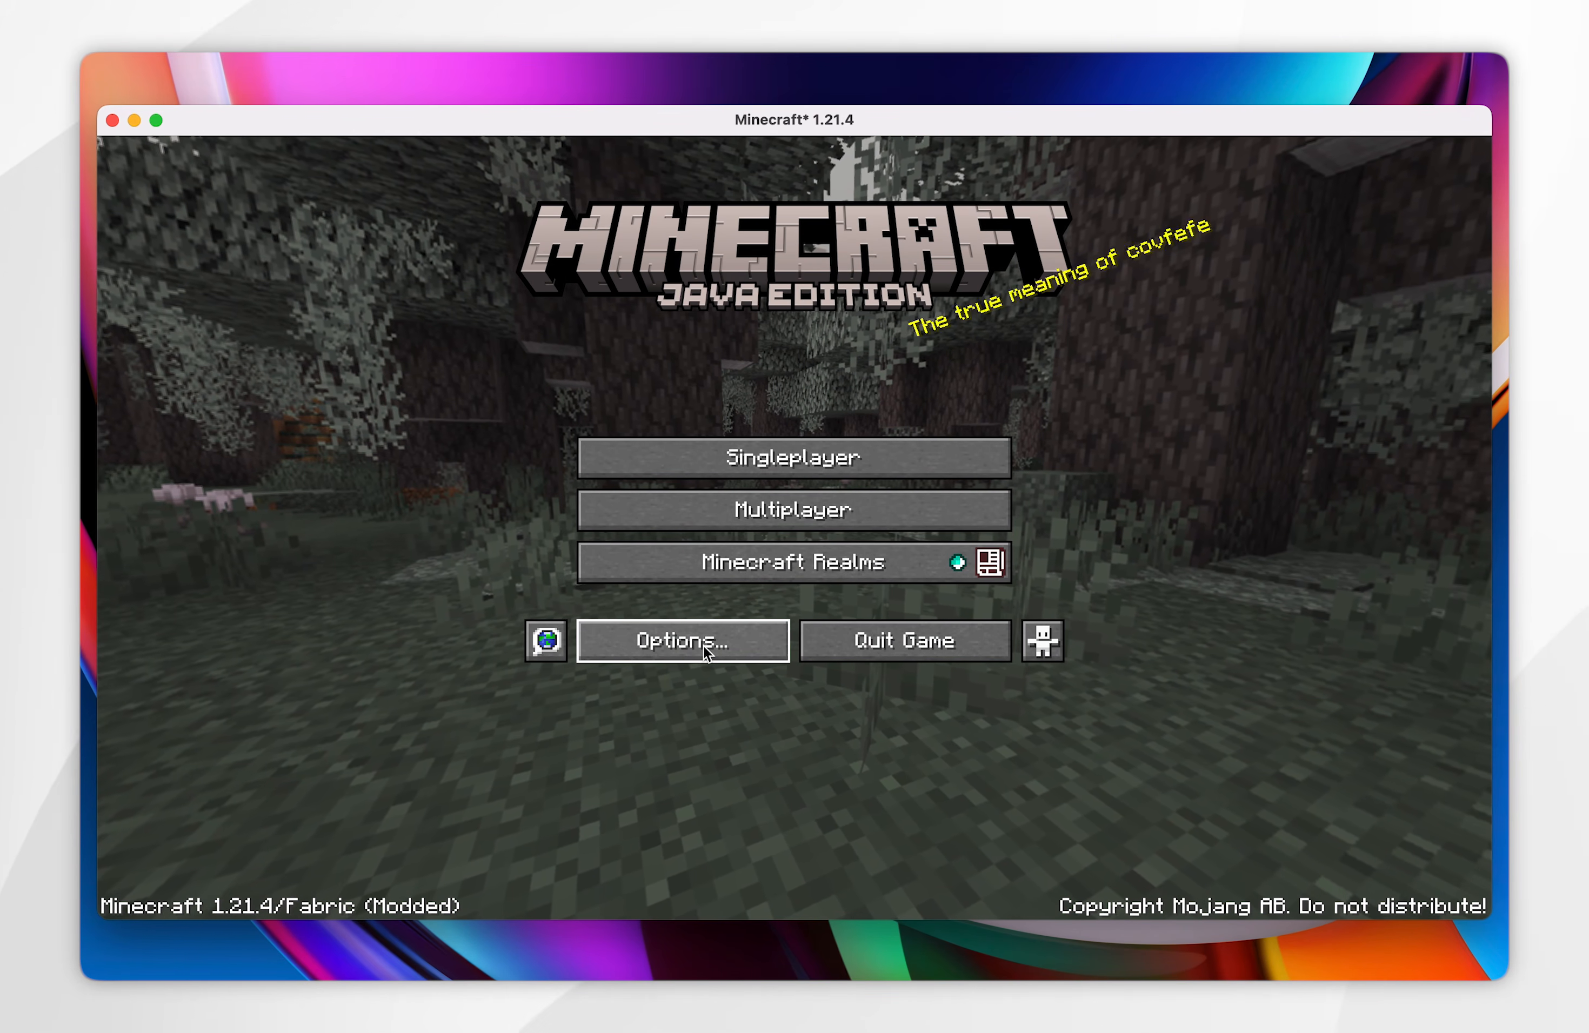
- Examine Sodium's video settings in the game options and return to the title screen
click(703, 647)
click(605, 400)
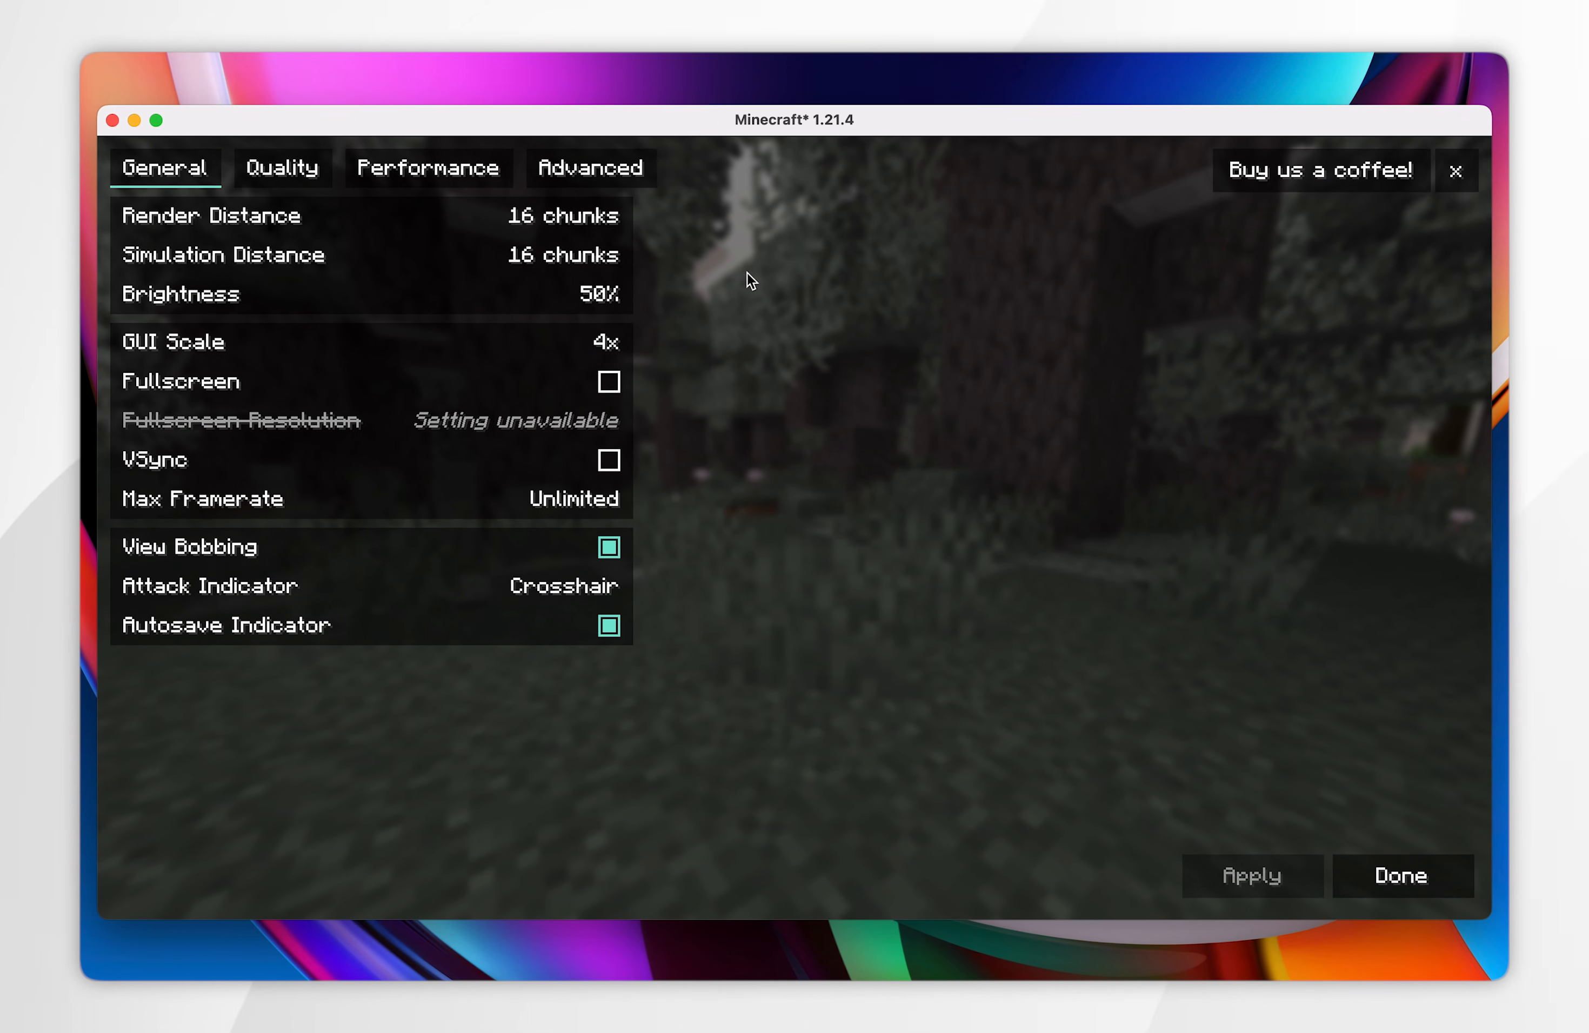
click(1344, 862)
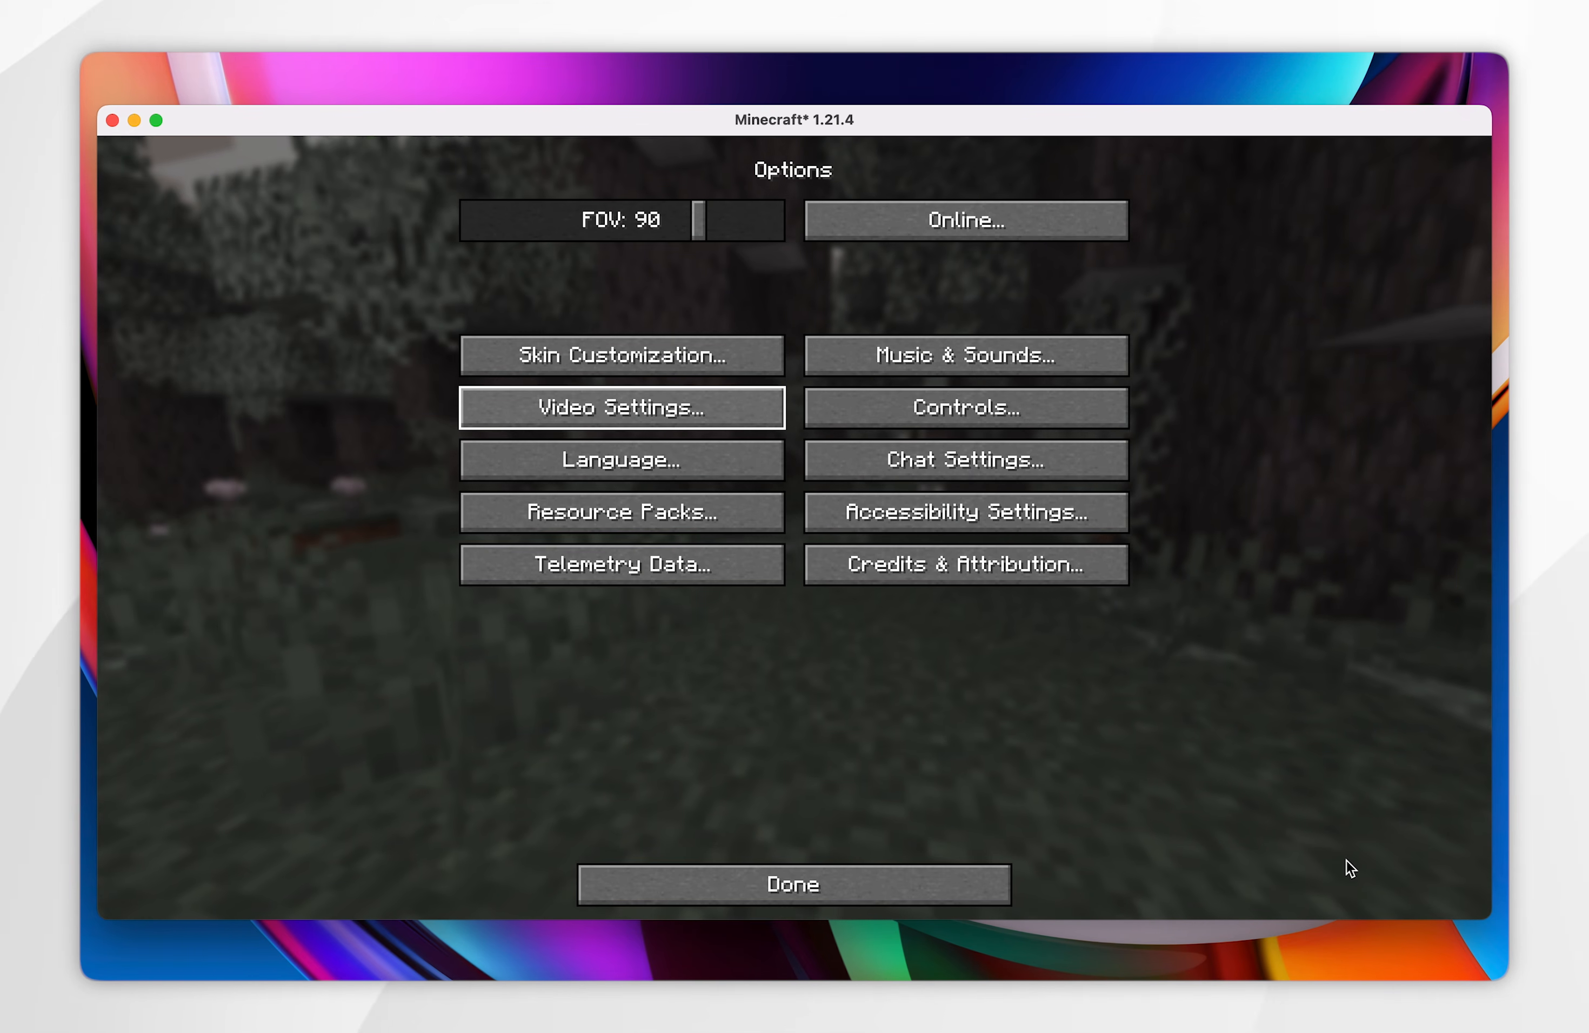
click(832, 883)
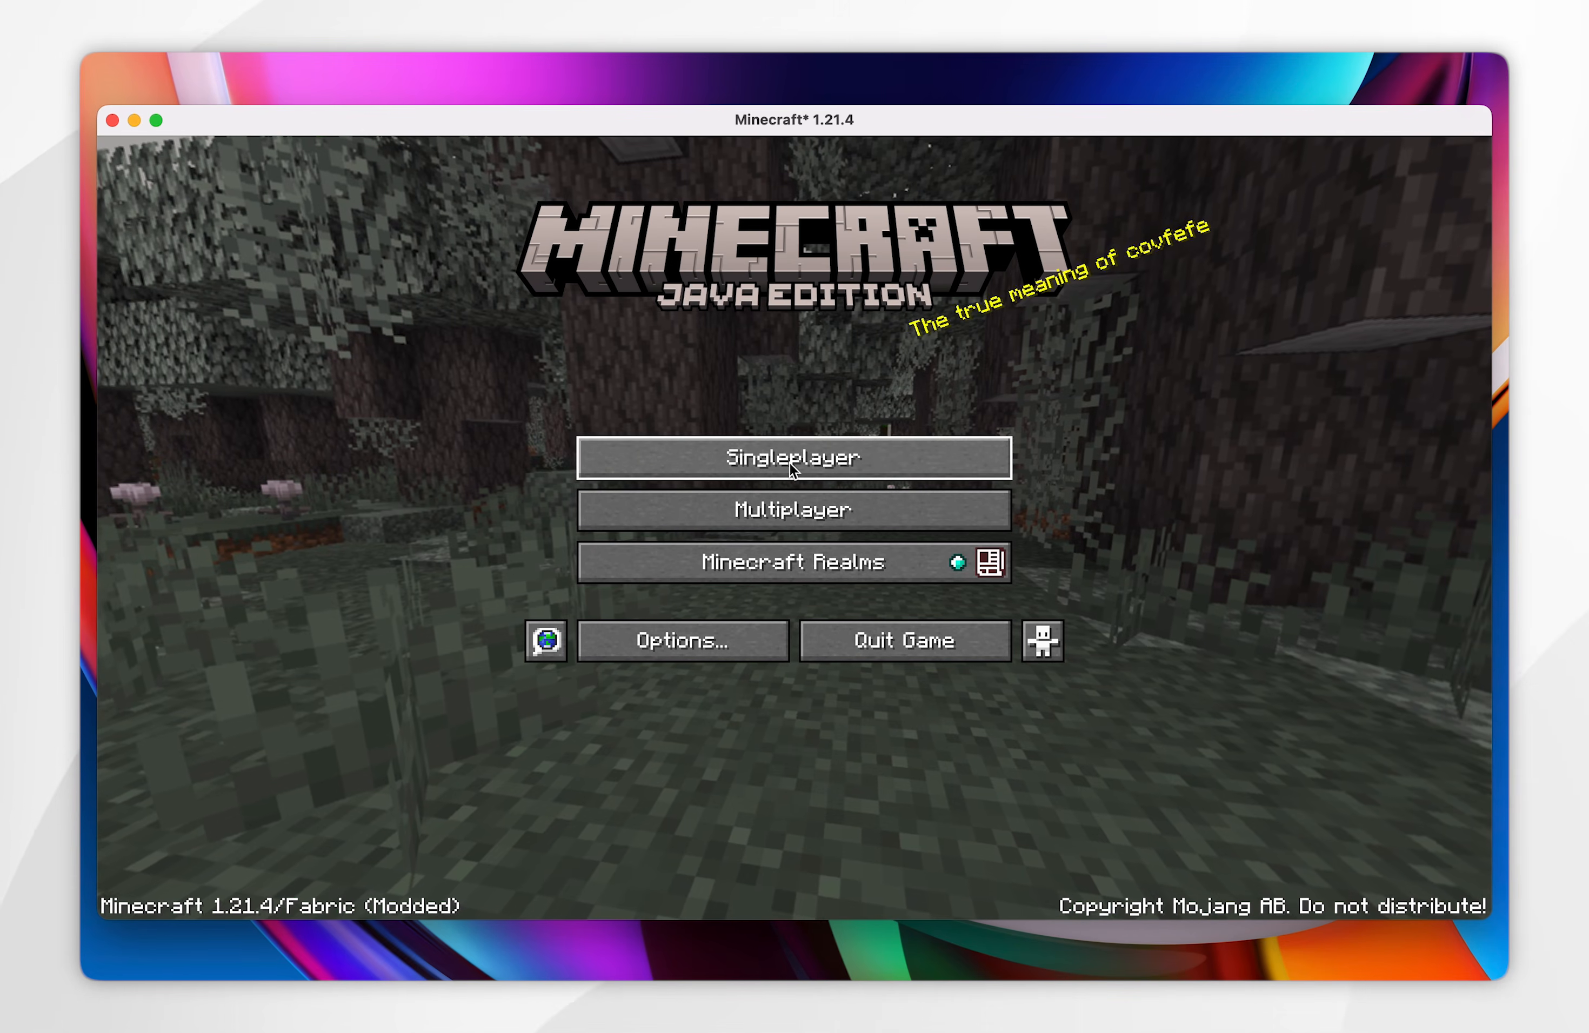
- Enter a singleplayer world in the modded game
click(790, 461)
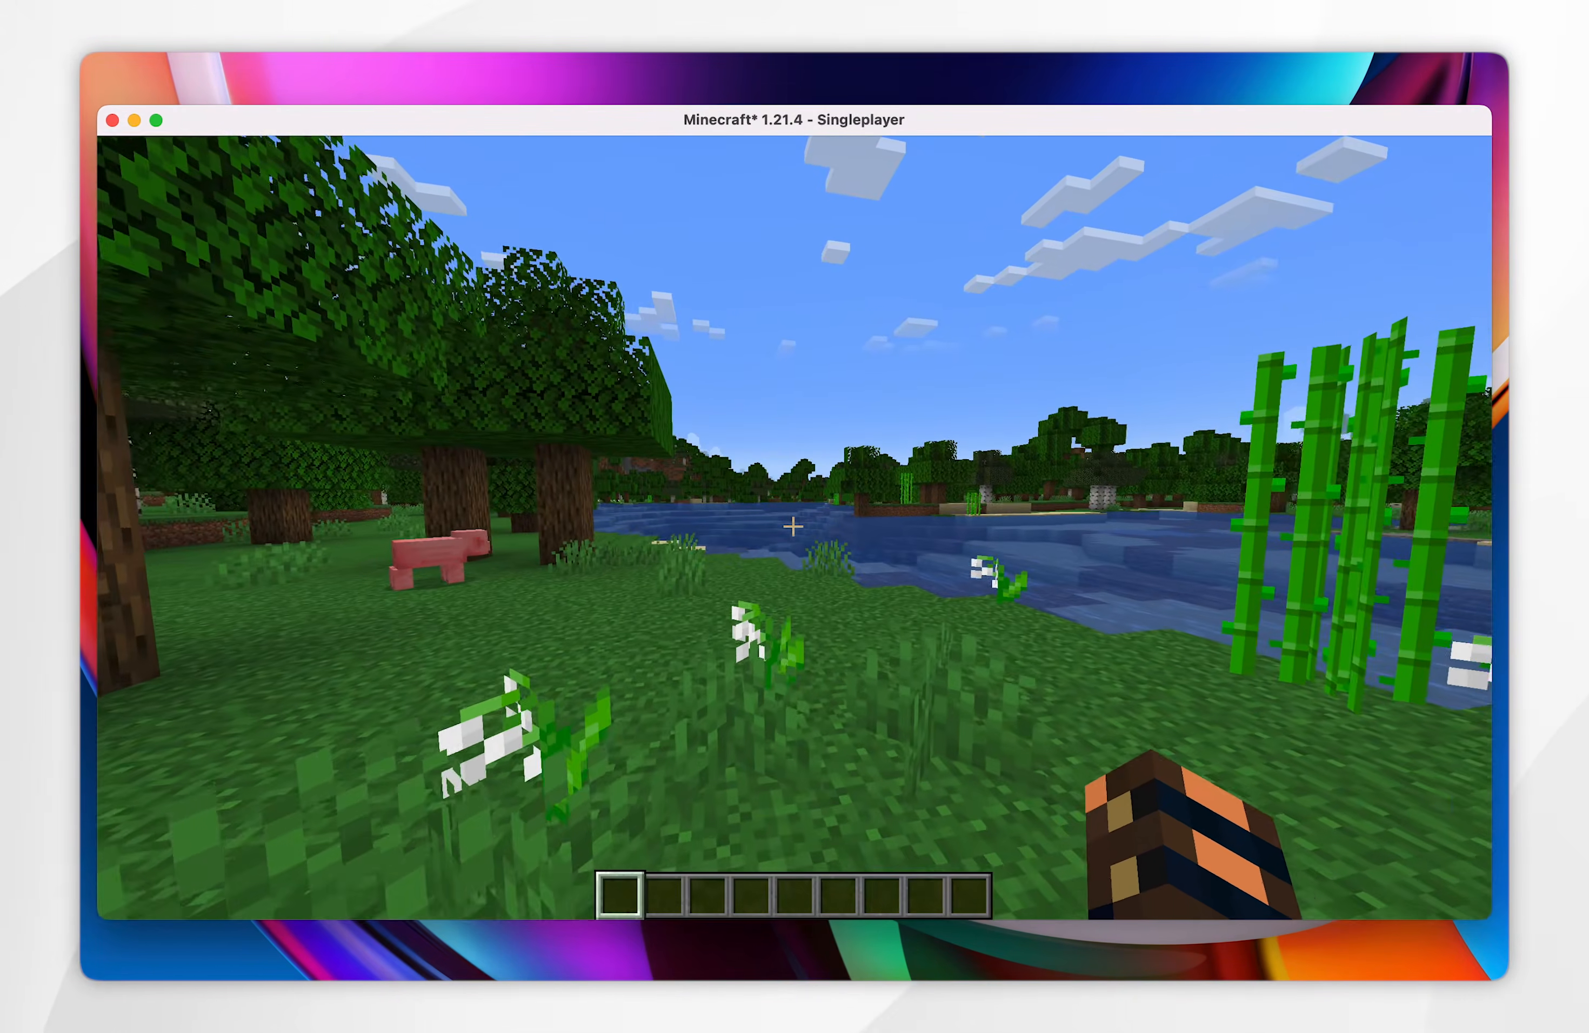